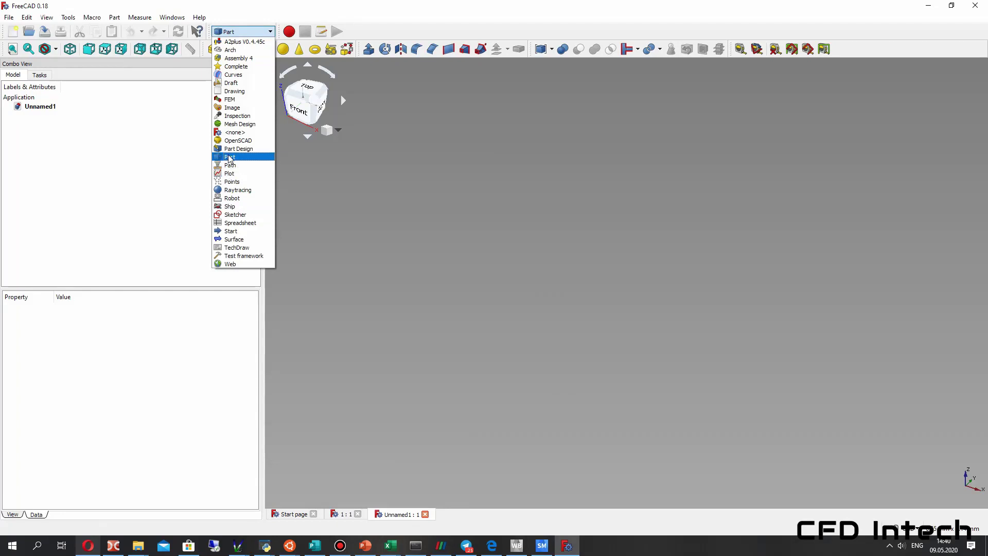
- In the Part workbench, create three identical right-handed helix primitives with 300 mm pitch, 120 mm height and 150 mm radius
{"action": "left_click", "coordinate": [228, 158]}
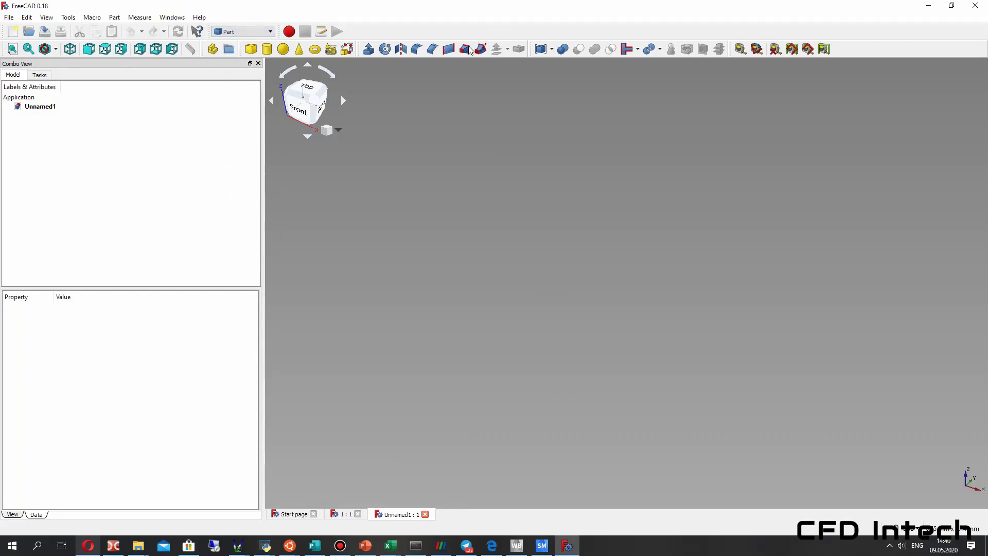
{"action": "left_click", "coordinate": [330, 49]}
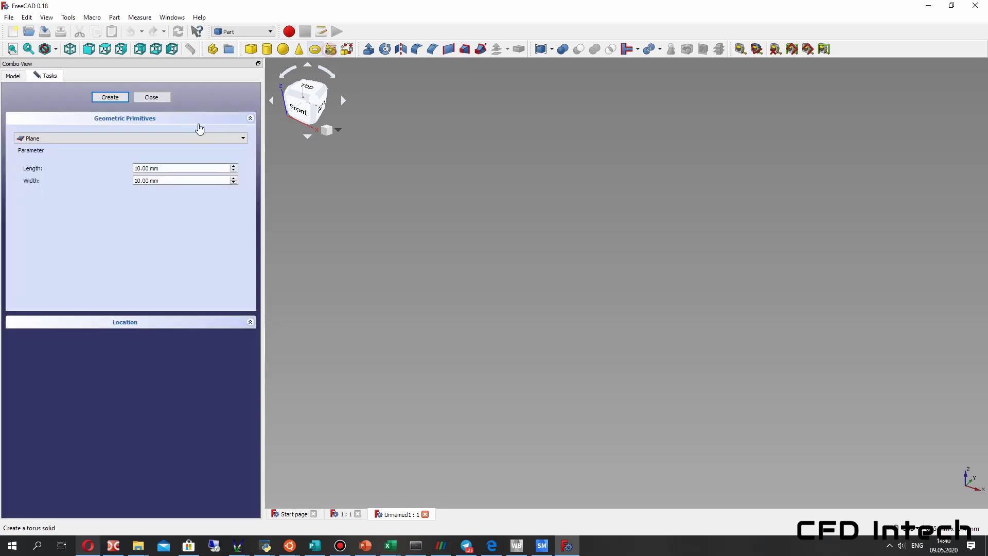
{"action": "left_click", "coordinate": [37, 139]}
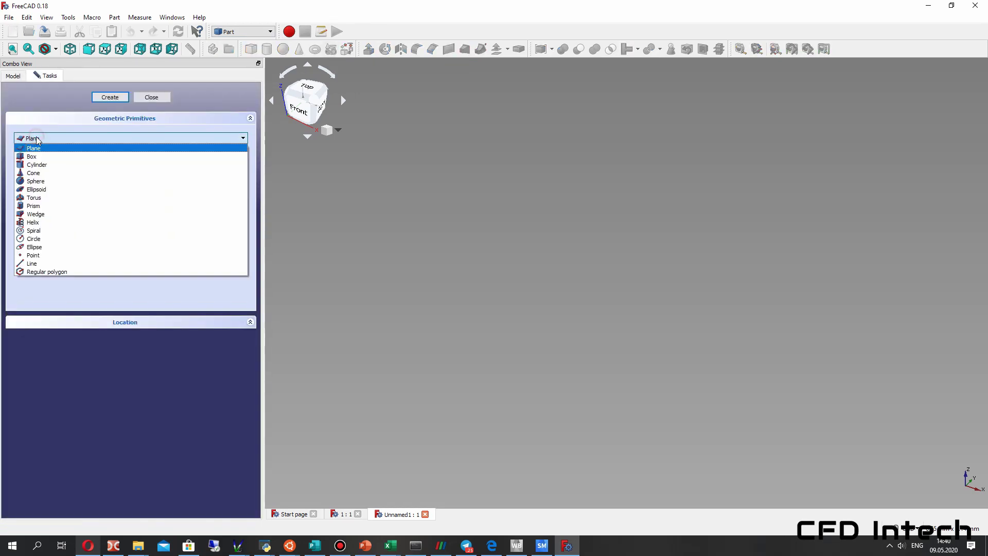
{"action": "left_click", "coordinate": [33, 222]}
{"action": "left_click", "coordinate": [137, 193]}
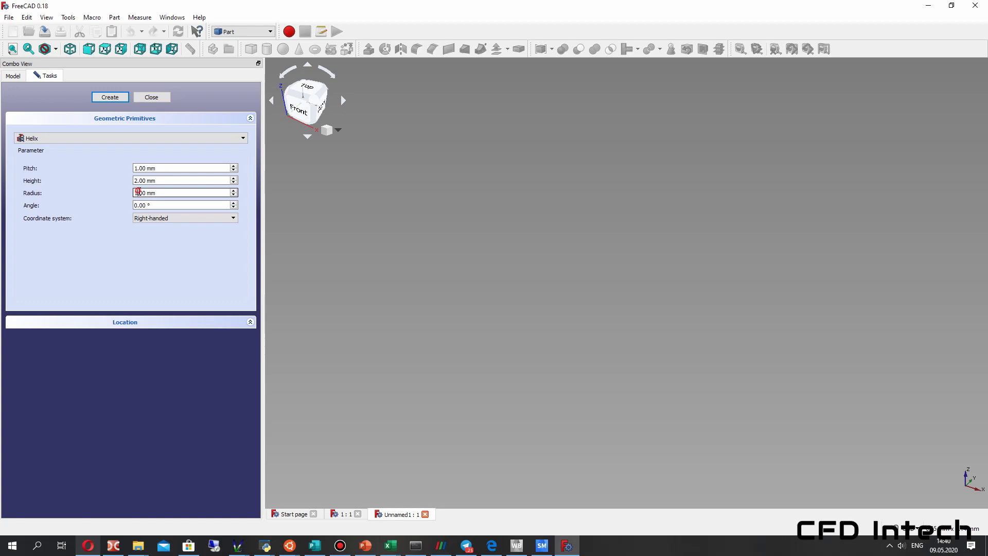
{"action": "type", "text": "150"}
{"action": "left_click", "coordinate": [141, 168]}
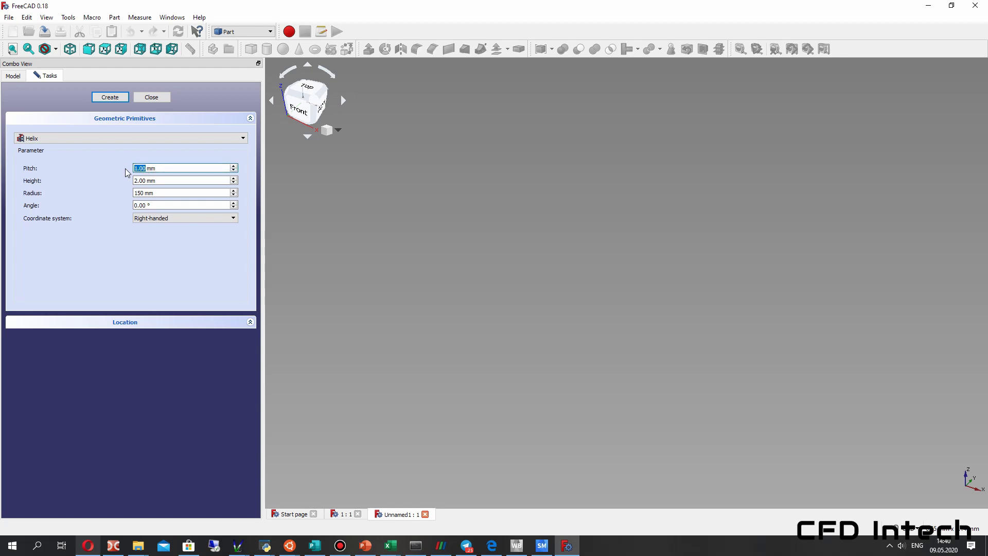
{"action": "type", "text": "300"}
{"action": "key", "text": "Tab"}
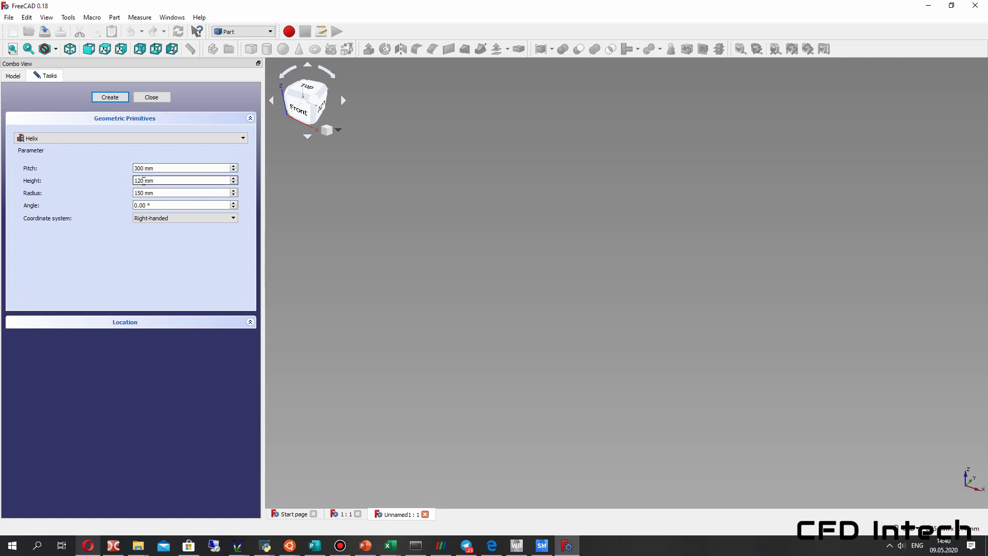
{"action": "left_click", "coordinate": [110, 97]}
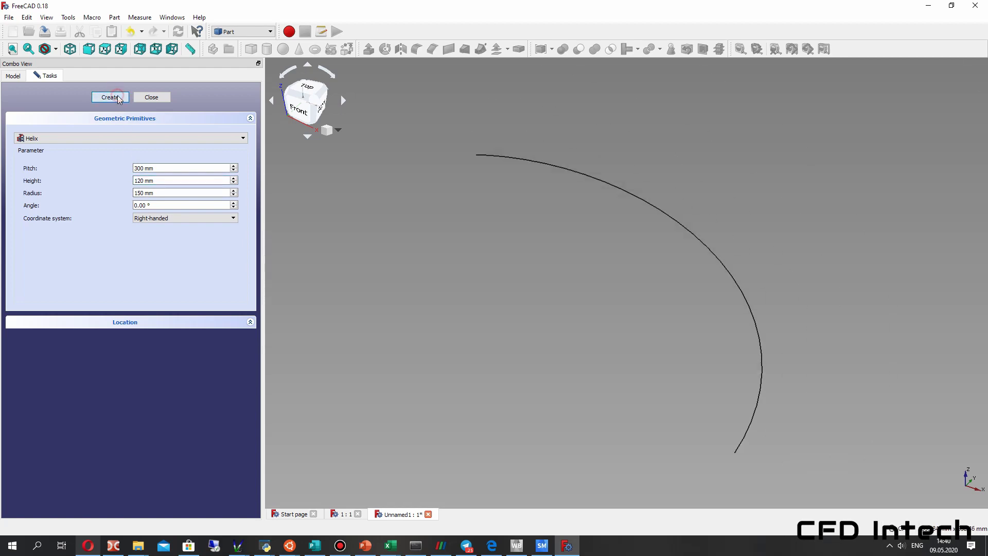
- Rename the first helix in the model tree as Shroud
{"action": "left_click", "coordinate": [13, 76]}
{"action": "right_click", "coordinate": [44, 119]}
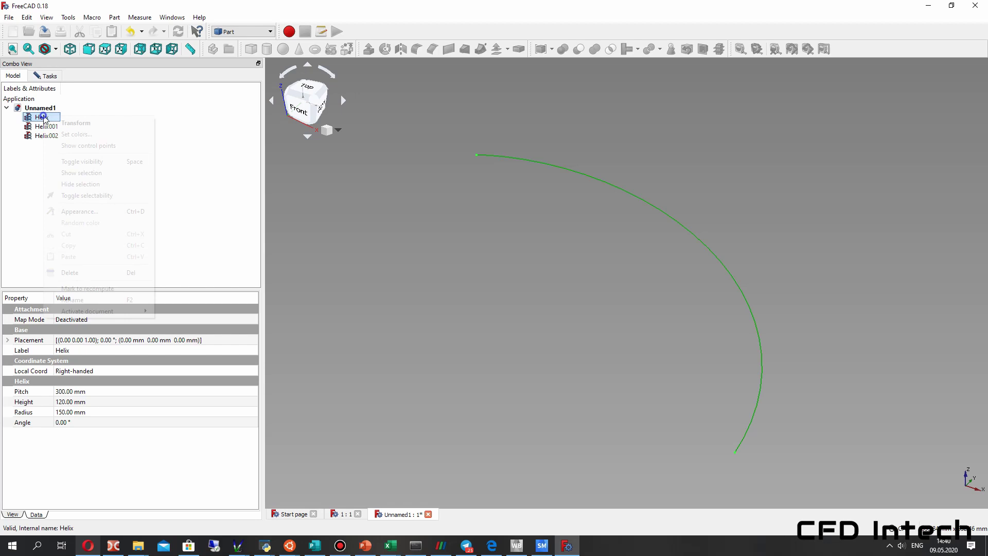
{"action": "left_click", "coordinate": [76, 298]}
{"action": "type", "text": "S"}
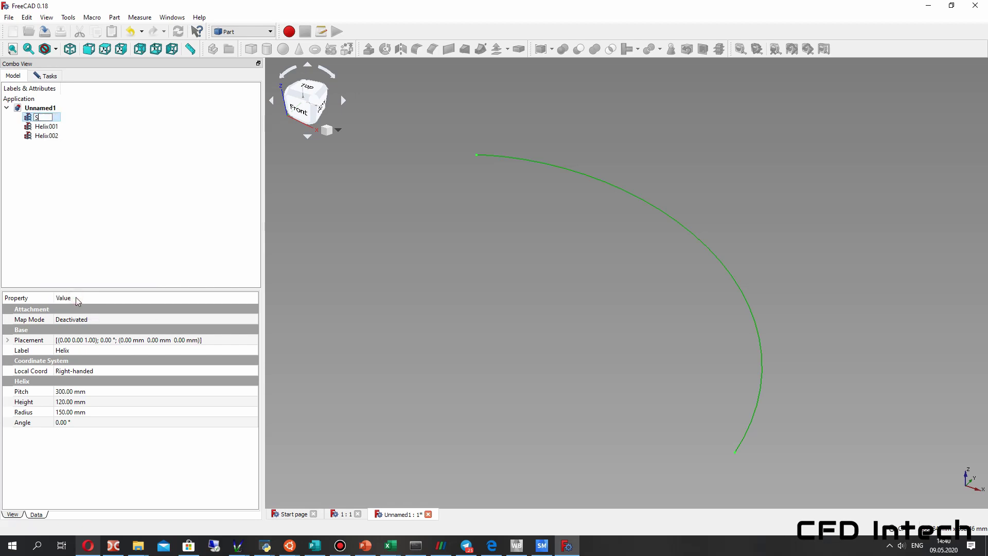
{"action": "type", "text": "hroud"}
- Rename the second helix as Average and the third helix as Hub
{"action": "left_click", "coordinate": [46, 126]}
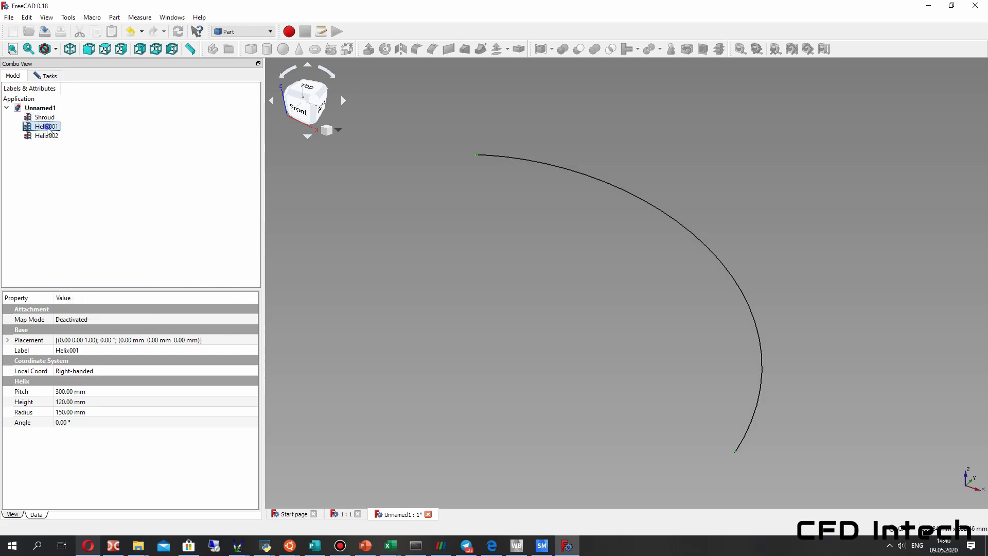
{"action": "right_click", "coordinate": [47, 127]}
{"action": "left_click", "coordinate": [83, 312]}
{"action": "type", "text": "Average"}
{"action": "left_click", "coordinate": [46, 136]}
{"action": "right_click", "coordinate": [46, 136]}
{"action": "left_click", "coordinate": [81, 310]}
{"action": "type", "text": "Hub"}
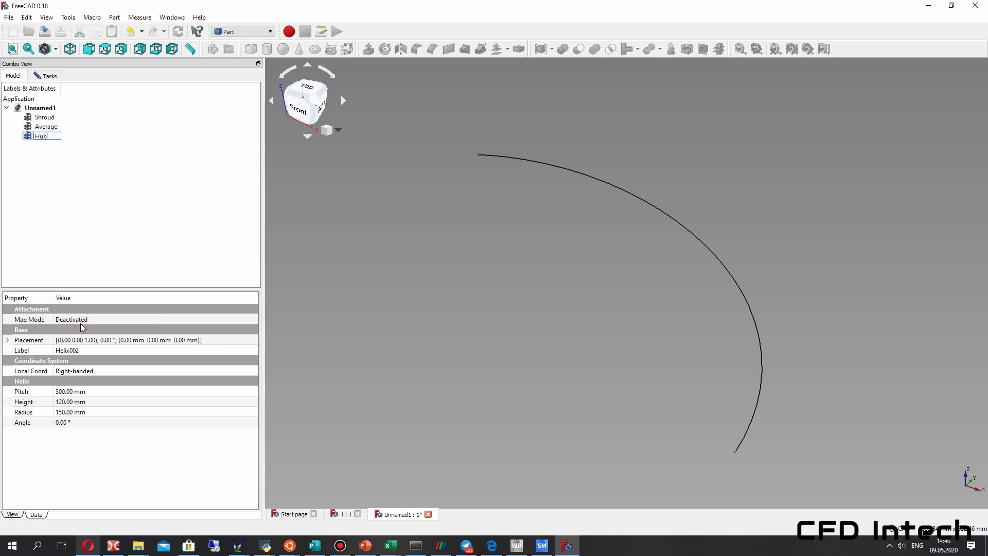
{"action": "key", "text": "Return"}
- Set the radius of the Average helix to 100 mm
{"action": "left_click", "coordinate": [48, 126]}
{"action": "left_click", "coordinate": [43, 117]}
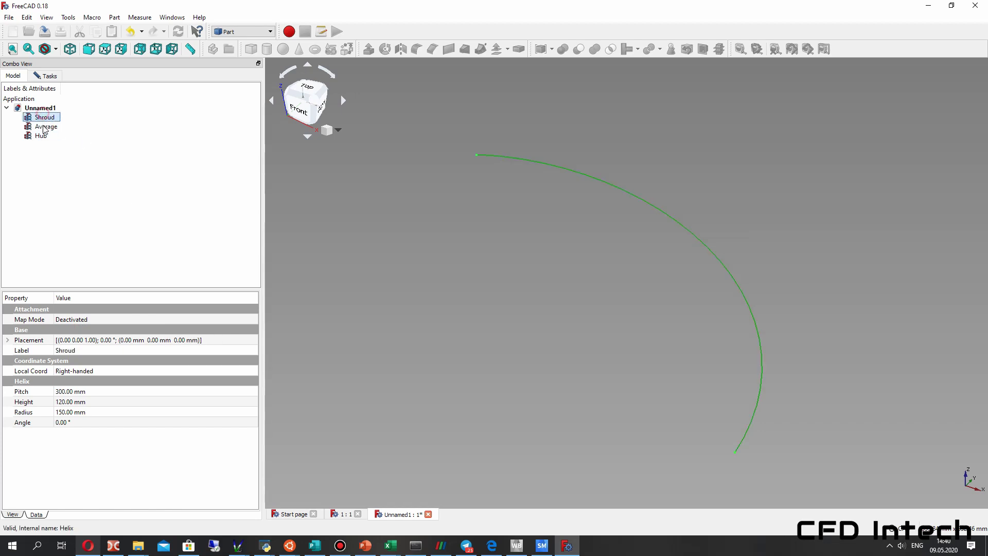
{"action": "left_click", "coordinate": [42, 126]}
{"action": "double_click", "coordinate": [67, 412]}
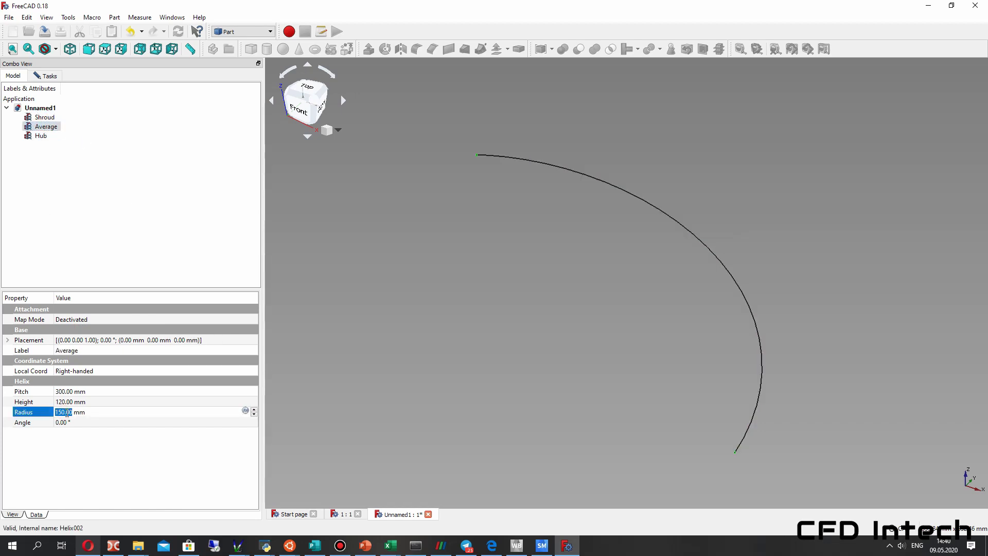
{"action": "type", "text": "100"}
- Set the radius of the Hub helix to 50 mm
{"action": "left_click", "coordinate": [38, 138]}
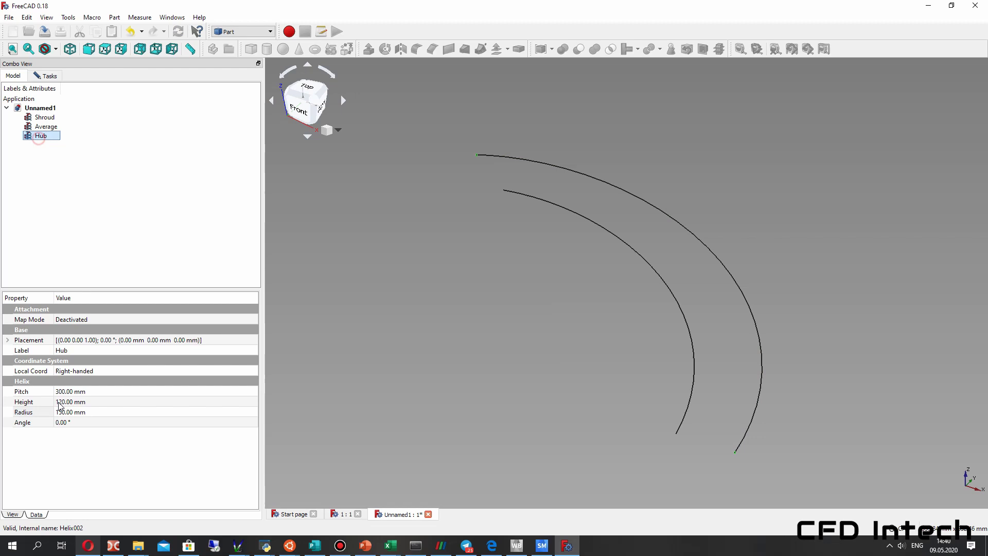
{"action": "double_click", "coordinate": [64, 412]}
{"action": "type", "text": "50"}
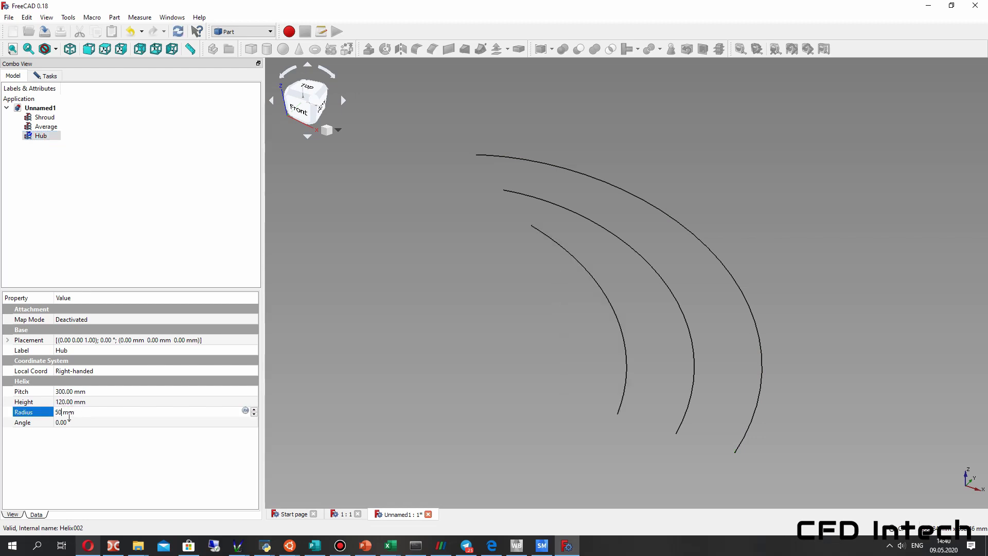
{"action": "scroll", "coordinate": [526, 331], "scroll_direction": "down", "scroll_amount": 2}
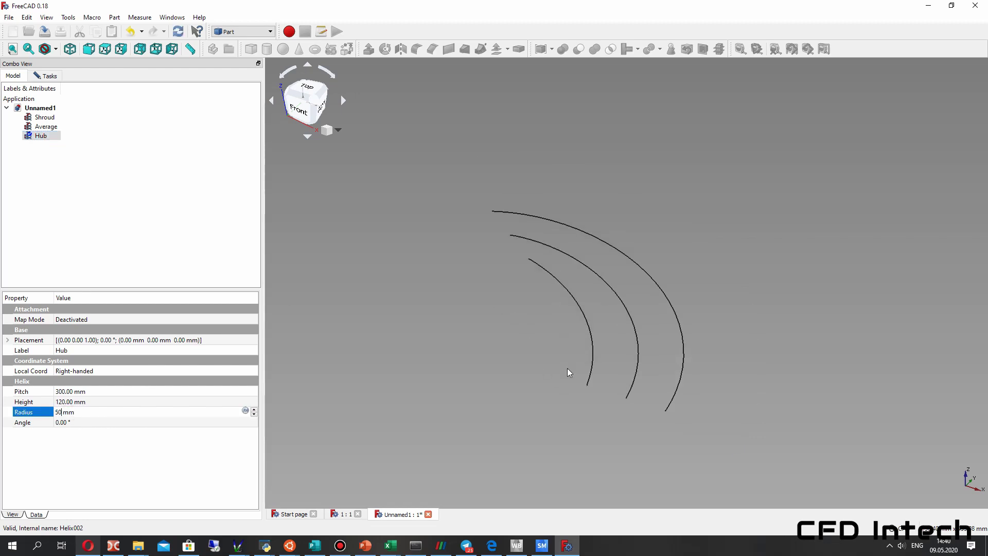
{"action": "middle_click_drag", "start_coordinate": [556, 343], "coordinate": [663, 352]}
{"action": "mouse_move", "coordinate": [534, 267]}
{"action": "middle_mouse_down"}
{"action": "mouse_move", "coordinate": [541, 210]}
{"action": "mouse_move", "coordinate": [529, 261]}
{"action": "middle_mouse_up"}
{"action": "left_click", "coordinate": [50, 119]}
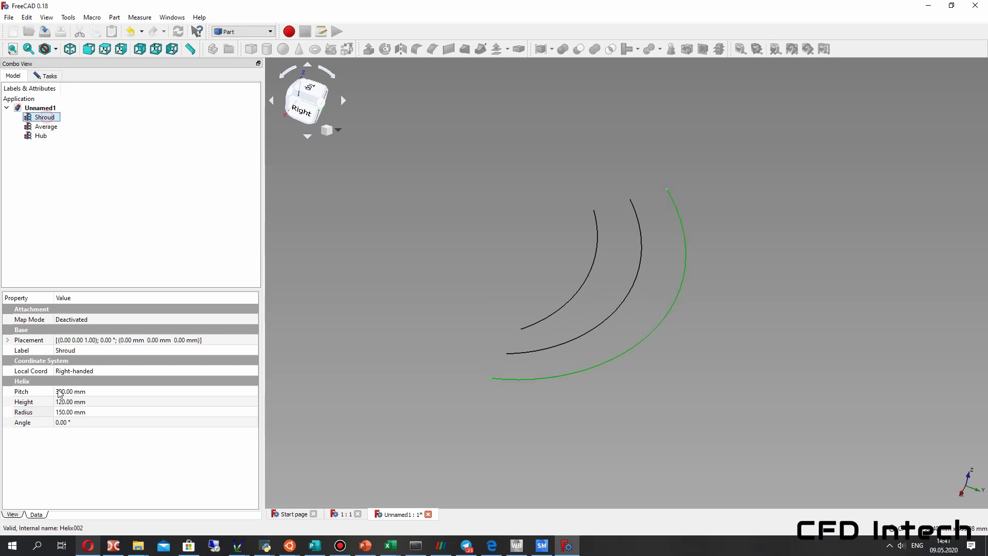
{"action": "left_click", "coordinate": [62, 423]}
{"action": "type", "text": "30"}
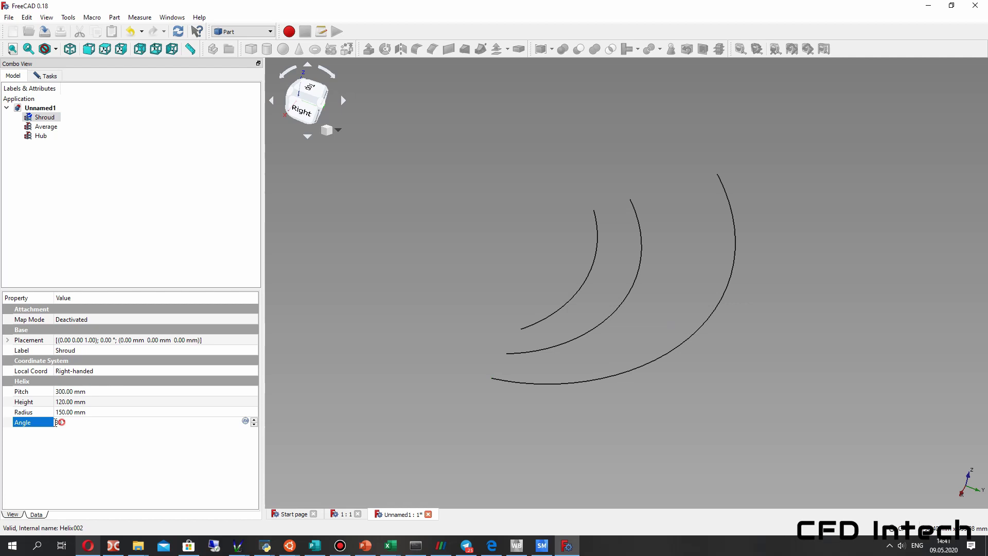
{"action": "left_click_drag", "start_coordinate": [55, 422], "coordinate": [62, 424]}
{"action": "type", "text": "0"}
- Rotate the Shroud helix about the Z axis by setting its placement angle to 30°
{"action": "left_click", "coordinate": [8, 340]}
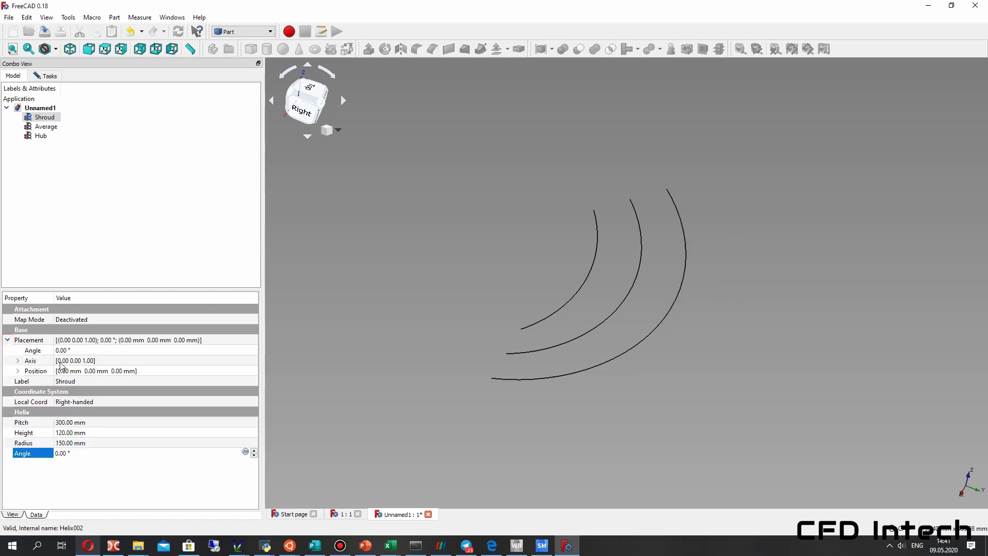
{"action": "left_click", "coordinate": [60, 350]}
{"action": "type", "text": "30"}
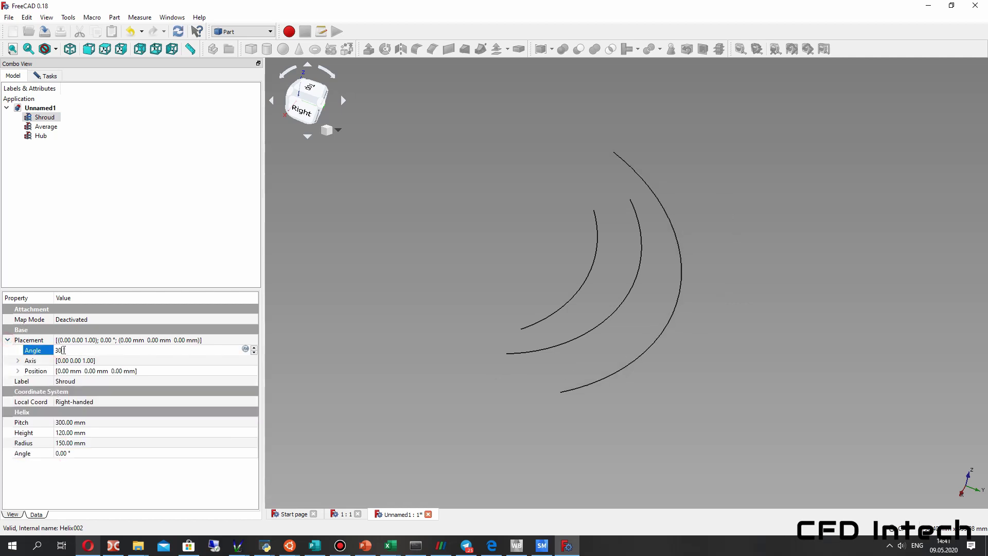
{"action": "key", "text": "Return"}
{"action": "middle_click_drag", "start_coordinate": [494, 348], "coordinate": [514, 354]}
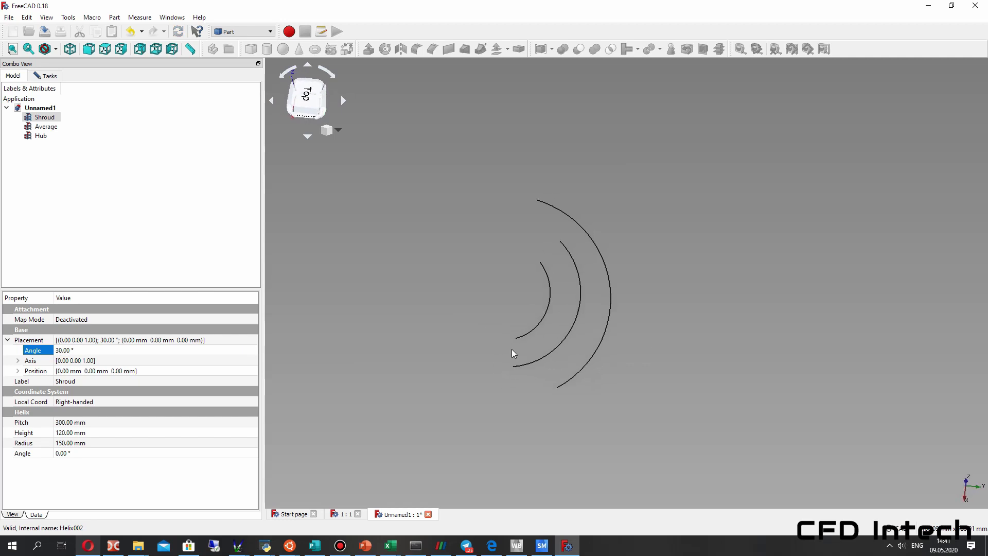
- Set the Average helix's placement angle to 15° and its pitch to 275 mm
{"action": "left_click", "coordinate": [45, 127]}
{"action": "left_click", "coordinate": [65, 351]}
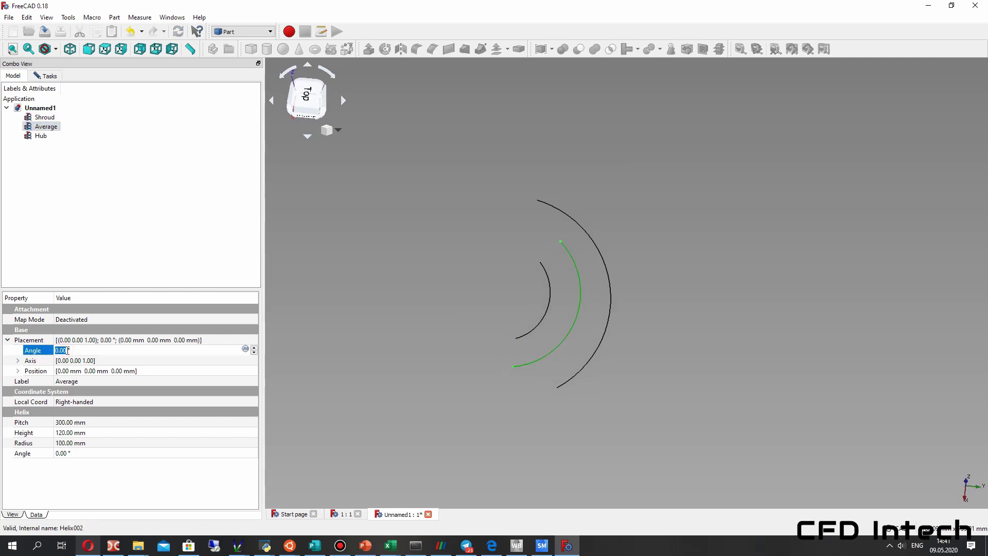
{"action": "type", "text": "15"}
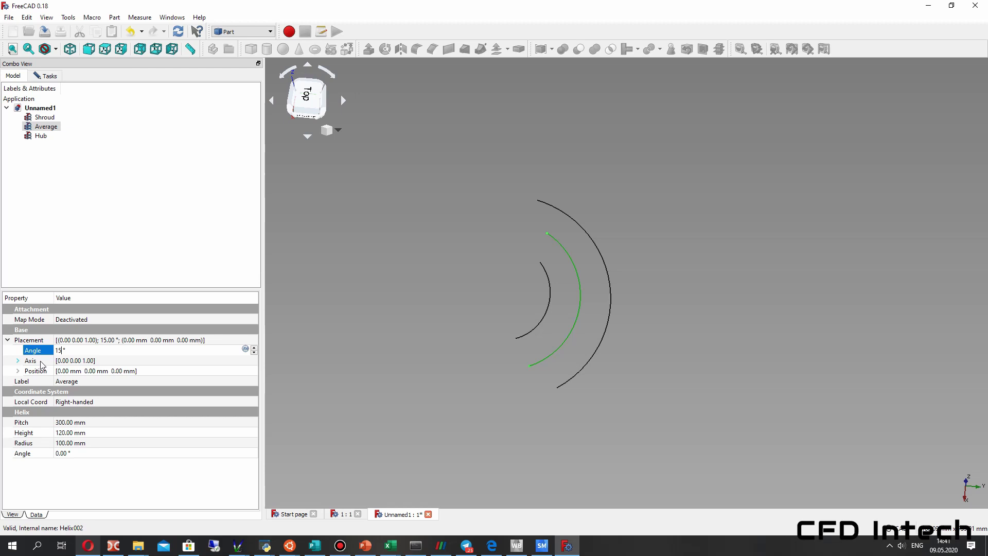
{"action": "left_click", "coordinate": [64, 422]}
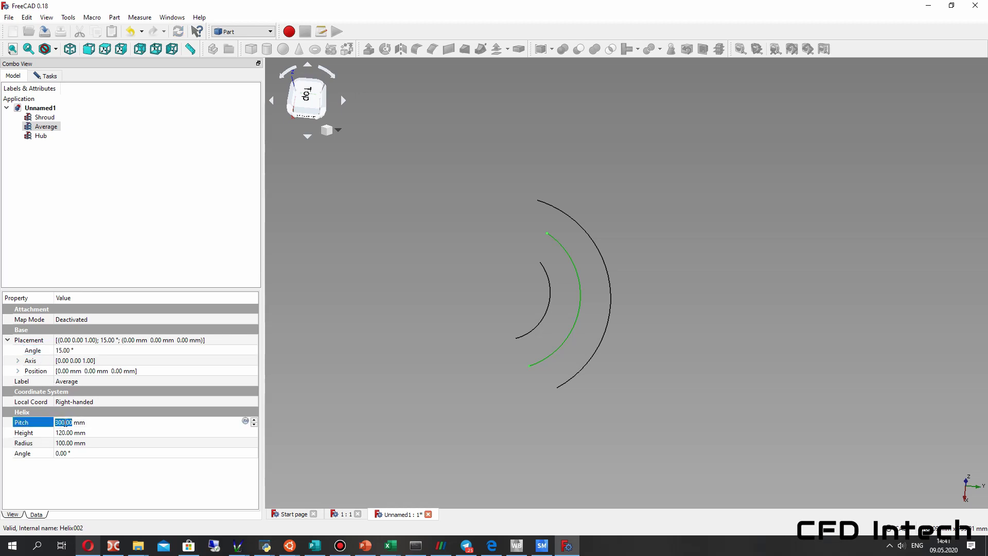
{"action": "type", "text": "2"}
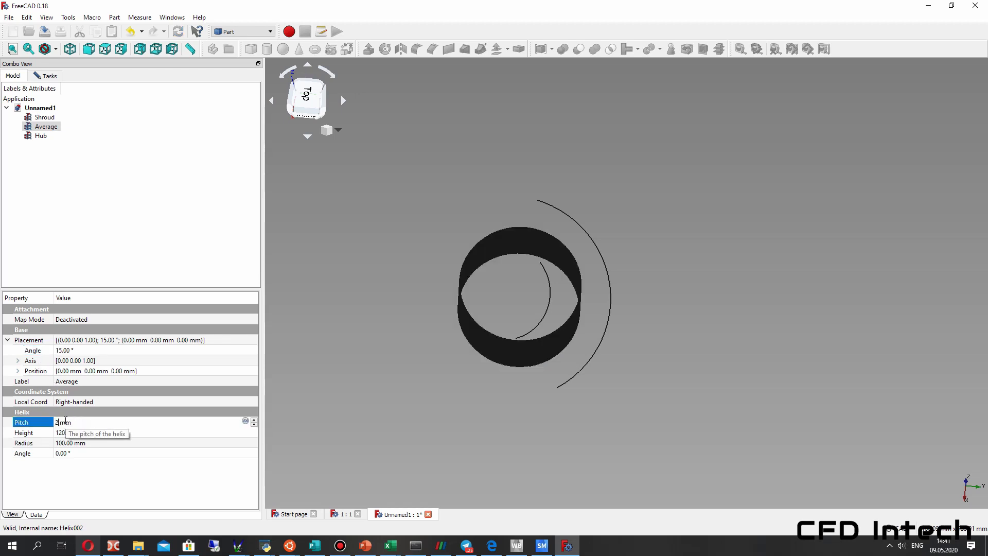
{"action": "type", "text": "75"}
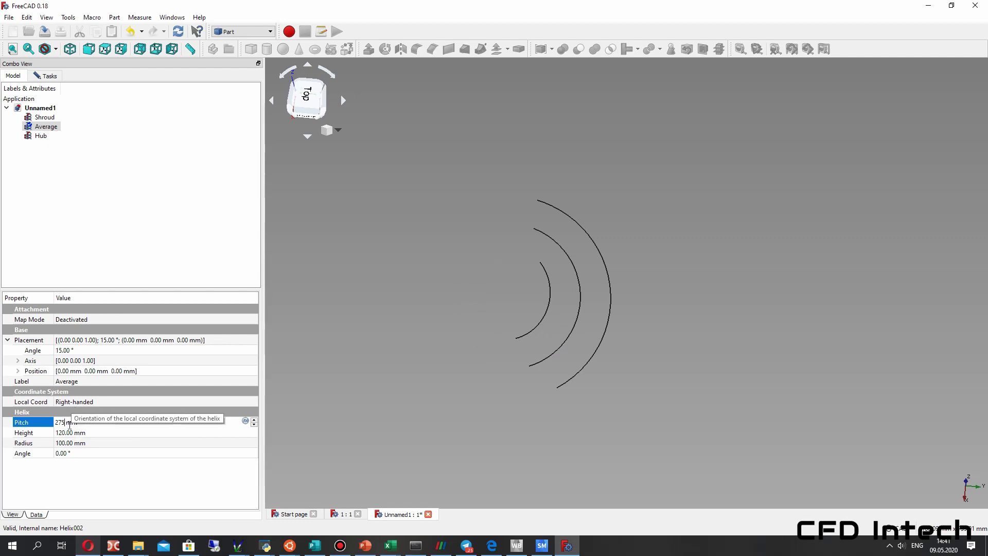
{"action": "key", "text": "Return"}
- Set the pitch of the Hub helix to 250 mm
{"action": "left_click", "coordinate": [41, 136]}
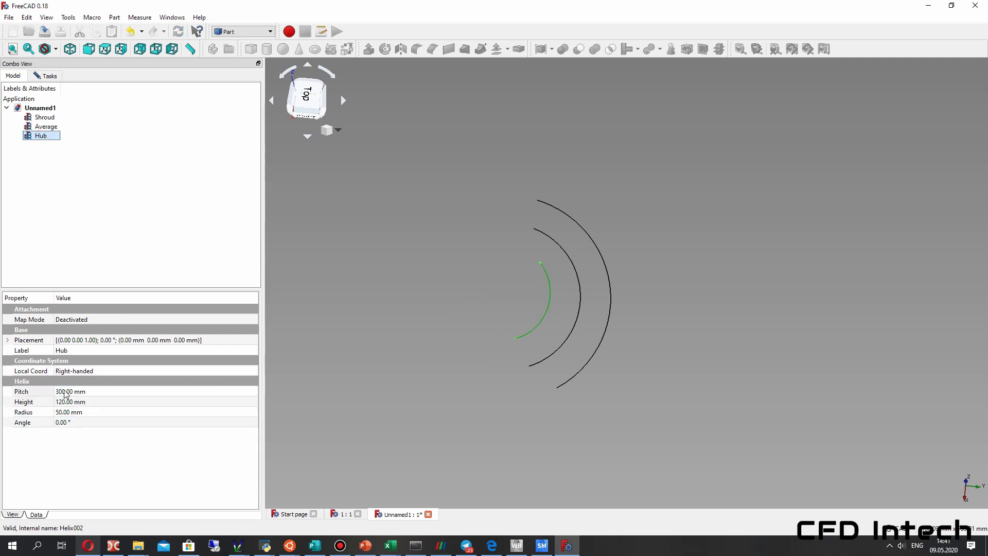
{"action": "left_click", "coordinate": [65, 392]}
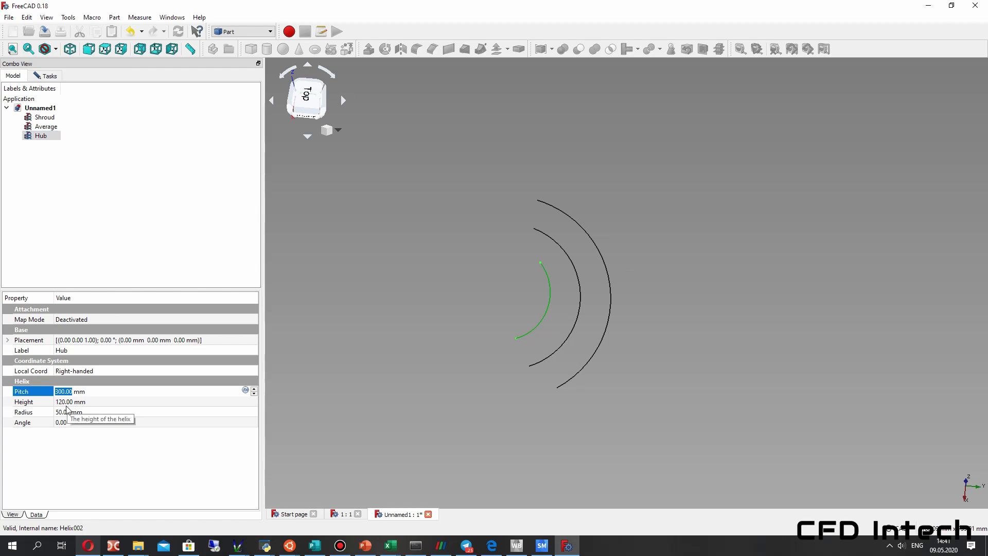
{"action": "type", "text": "150"}
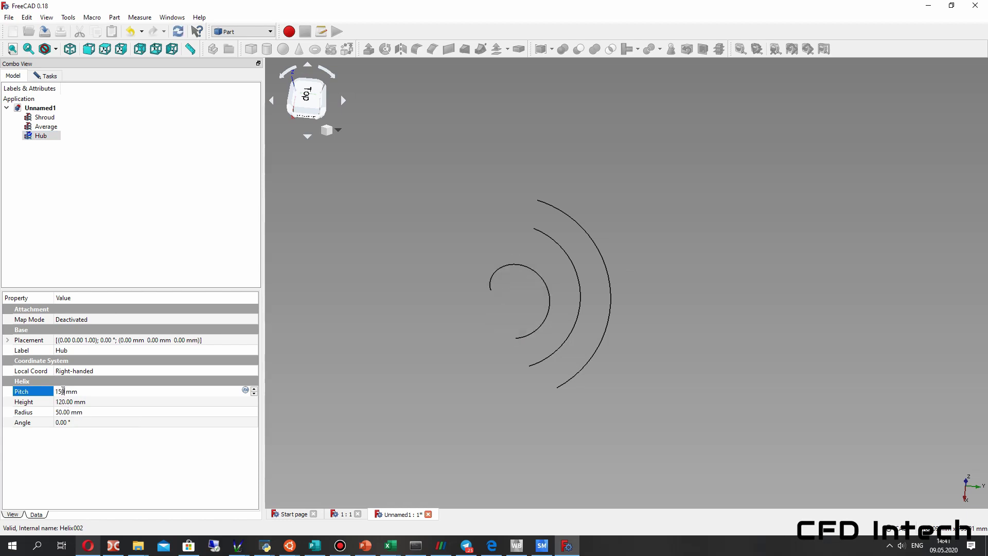
{"action": "left_click_drag", "start_coordinate": [59, 392], "coordinate": [57, 392]}
{"action": "type", "text": "2"}
{"action": "middle_click_drag", "start_coordinate": [503, 286], "coordinate": [515, 315]}
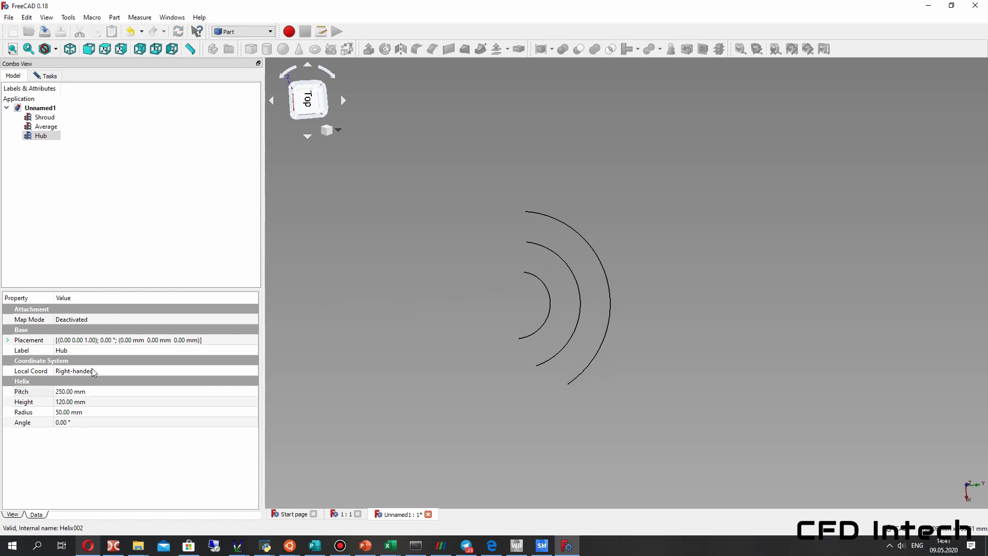
- Fine-tune the pitch of the Average helix so its end lines up with the Shroud and Hub curves, and clear the selection
{"action": "left_click", "coordinate": [46, 126]}
{"action": "left_click", "coordinate": [61, 392]}
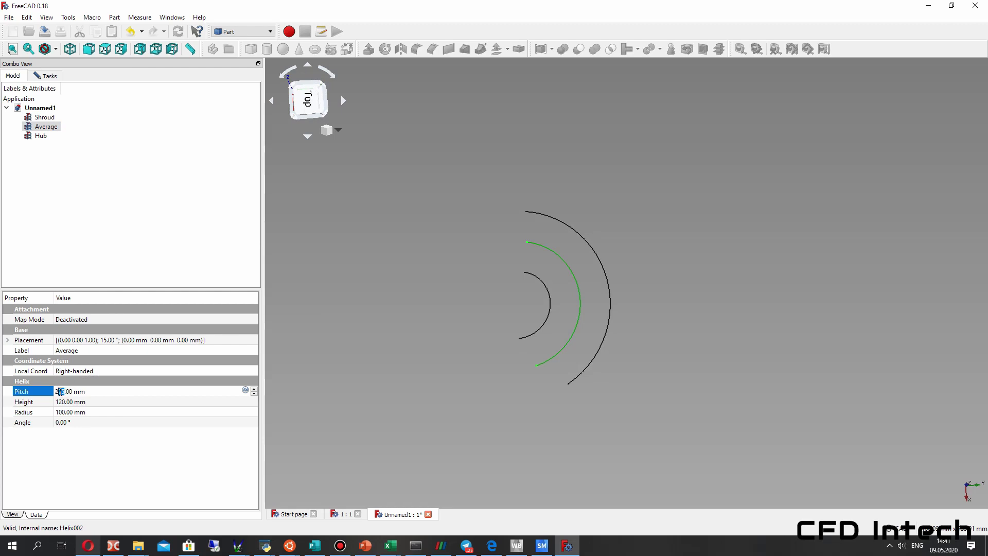
{"action": "key", "text": "BackSpace"}
{"action": "type", "text": "0"}
{"action": "left_click", "coordinate": [457, 205]}
{"action": "middle_click_drag", "start_coordinate": [501, 285], "coordinate": [511, 152]}
{"action": "middle_click_drag", "start_coordinate": [678, 253], "coordinate": [548, 210]}
{"action": "middle_click_drag", "start_coordinate": [576, 326], "coordinate": [607, 340]}
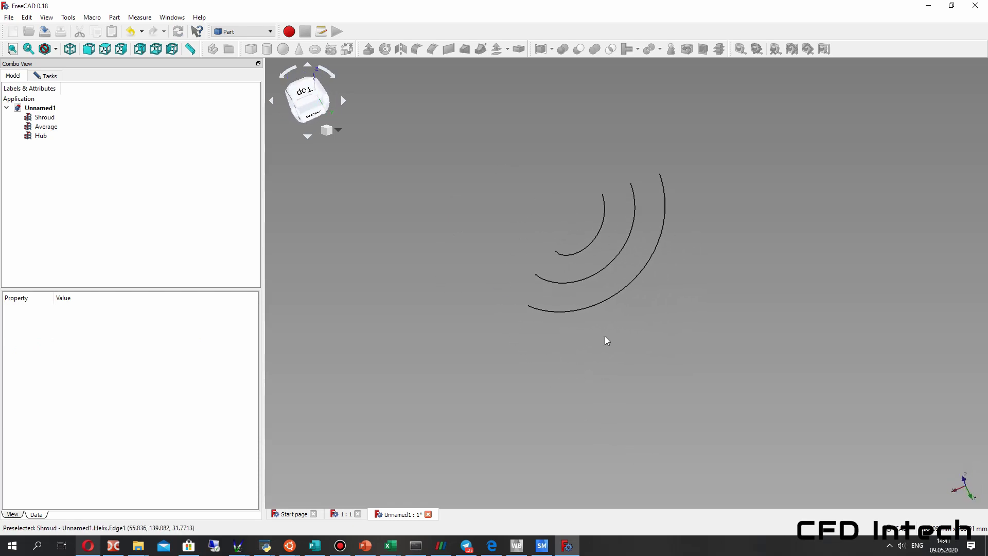
{"action": "middle_click_drag", "start_coordinate": [595, 219], "coordinate": [539, 329]}
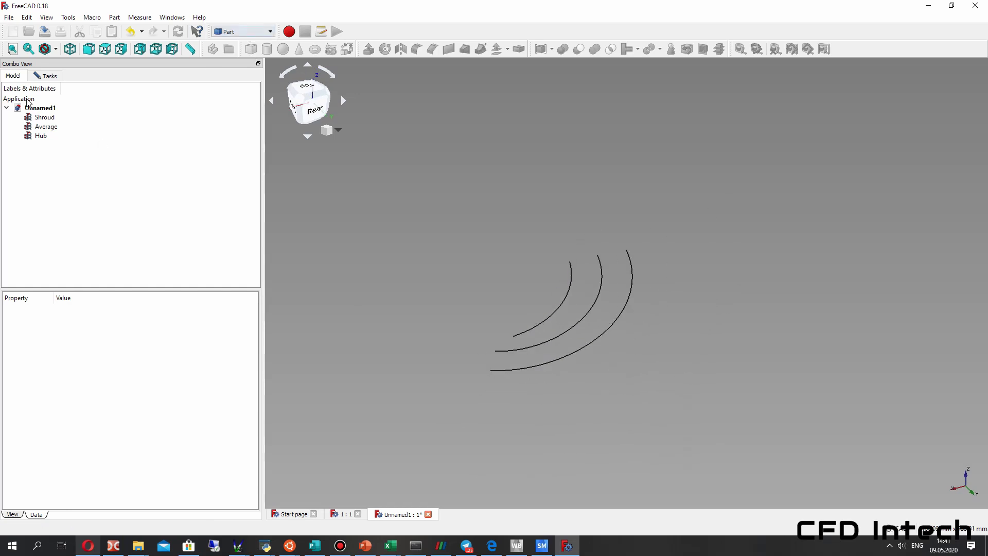
{"action": "left_click", "coordinate": [41, 107]}
{"action": "left_click", "coordinate": [242, 31]}
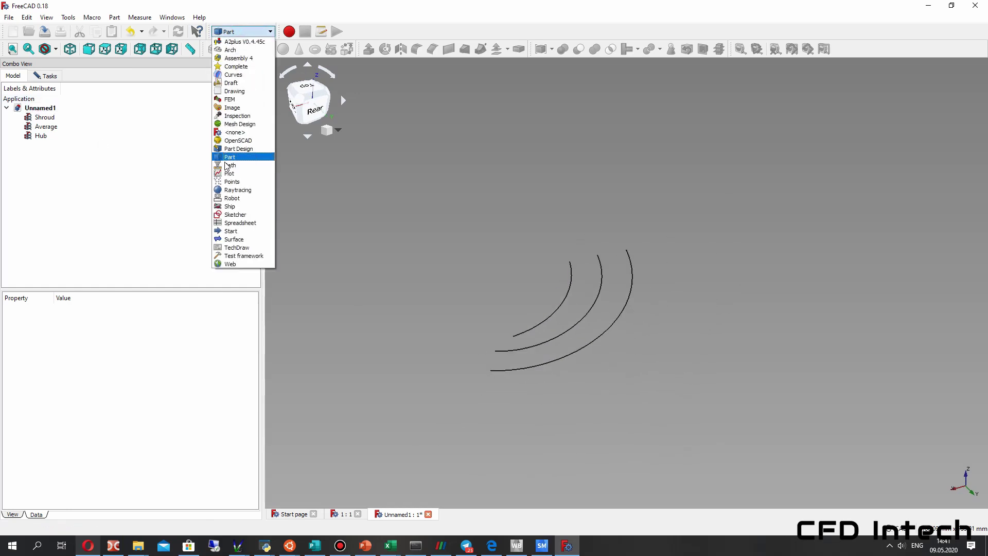
{"action": "left_click", "coordinate": [238, 154]}
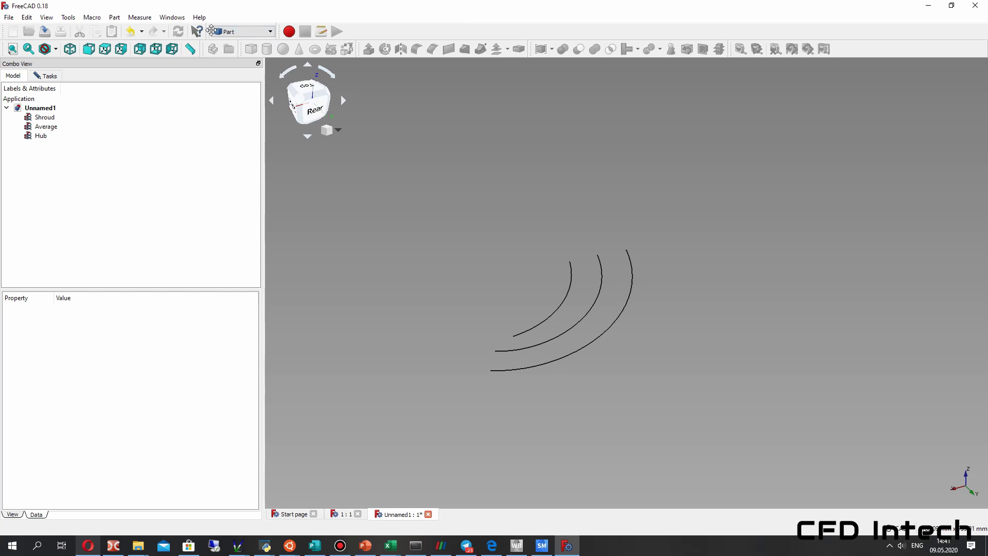
- Close the unused primitive-creation task and loft a surface through the Shroud, Average and Hub helices, in that order
{"action": "left_click", "coordinate": [46, 77]}
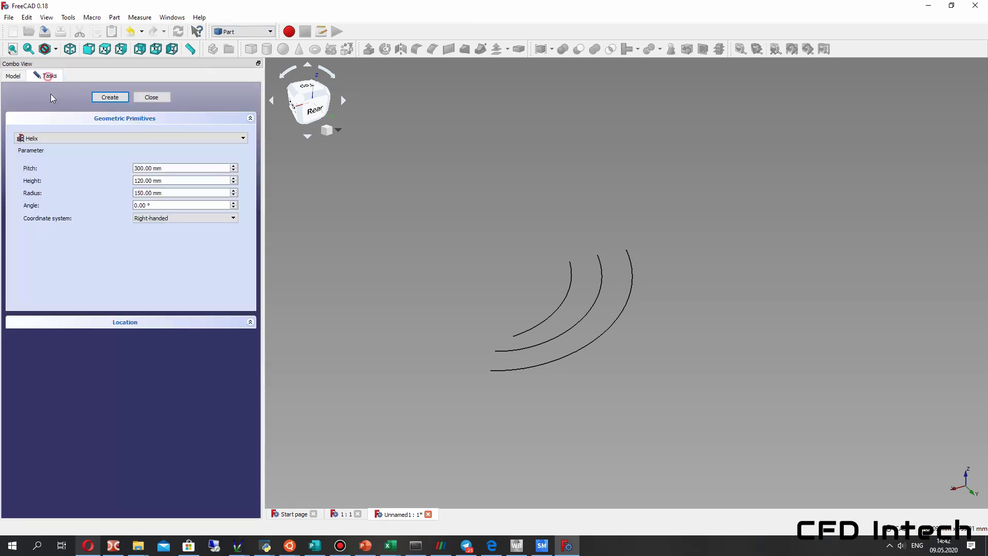
{"action": "left_click", "coordinate": [145, 97]}
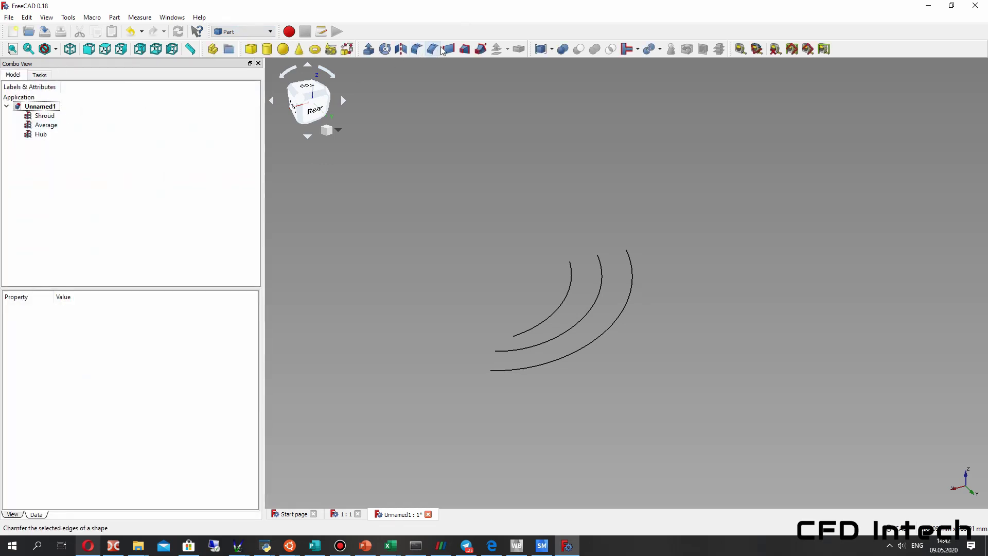
{"action": "left_click", "coordinate": [464, 49]}
{"action": "left_click", "coordinate": [50, 152]}
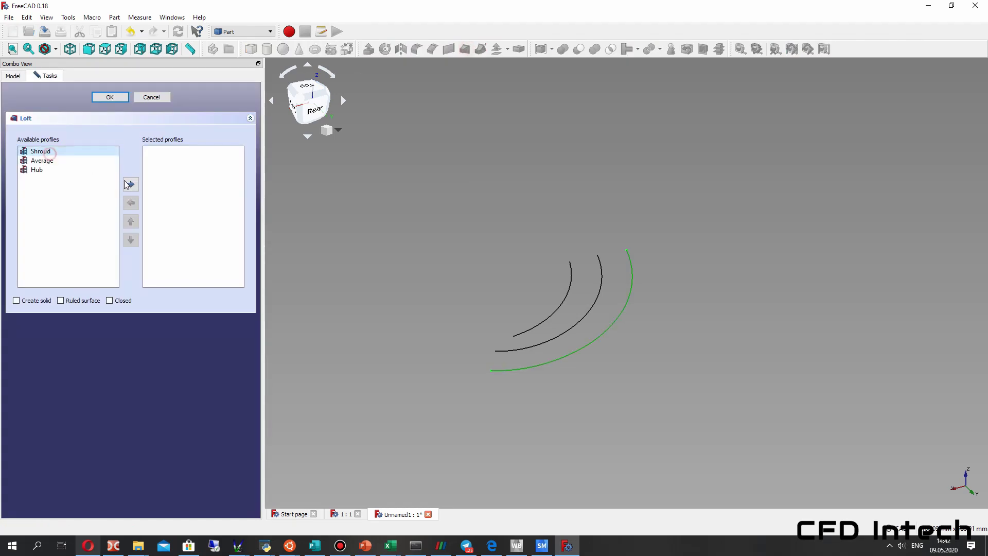
{"action": "left_click", "coordinate": [129, 184]}
{"action": "left_click", "coordinate": [39, 151]}
{"action": "left_click", "coordinate": [131, 184]}
{"action": "left_click", "coordinate": [40, 151]}
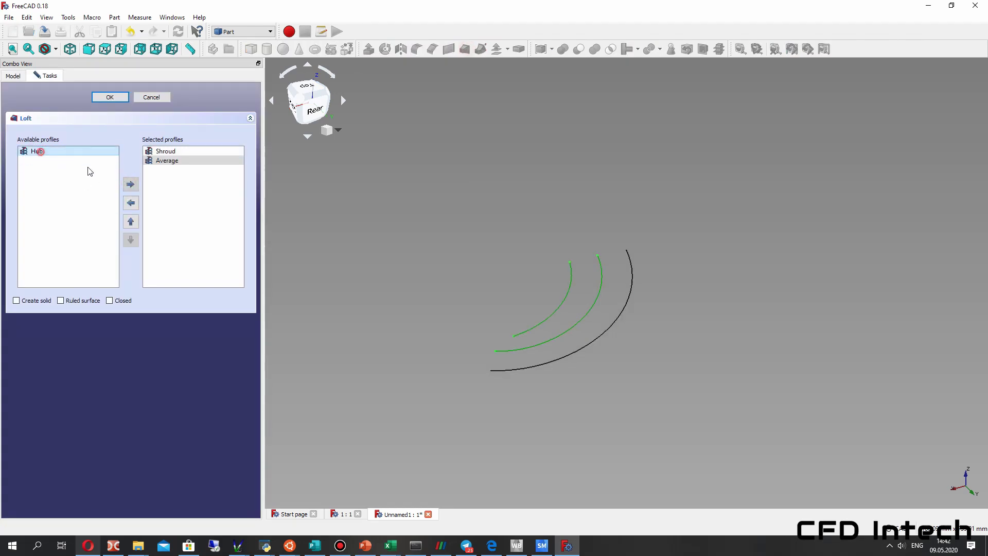
{"action": "left_click", "coordinate": [131, 184]}
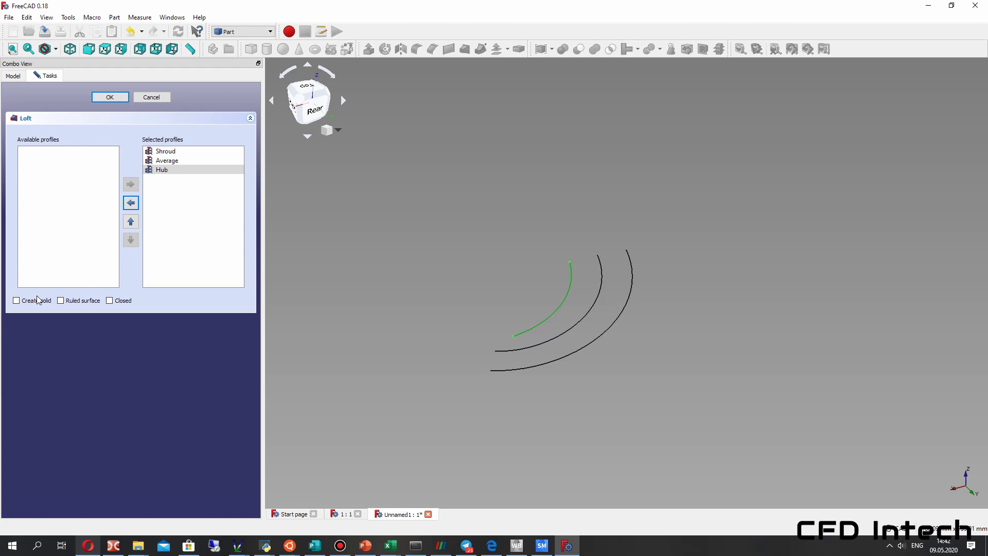
{"action": "left_click", "coordinate": [108, 97]}
- Examine the lofted blade surface from several sides, including its curvature and end edges
{"action": "middle_click_drag", "start_coordinate": [510, 238], "coordinate": [572, 363]}
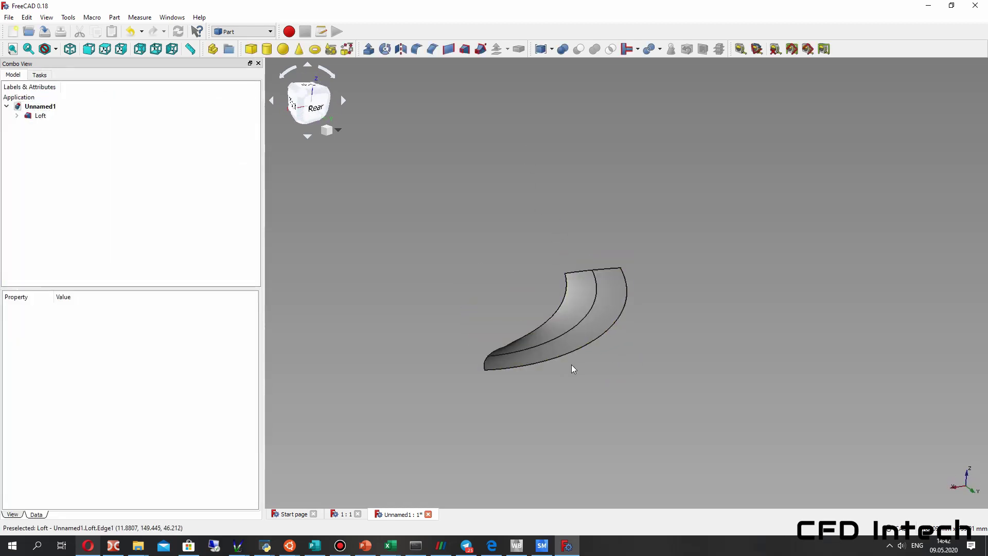
{"action": "scroll", "coordinate": [572, 365], "scroll_direction": "up", "scroll_amount": 4}
{"action": "middle_click_drag", "start_coordinate": [504, 248], "coordinate": [569, 346]}
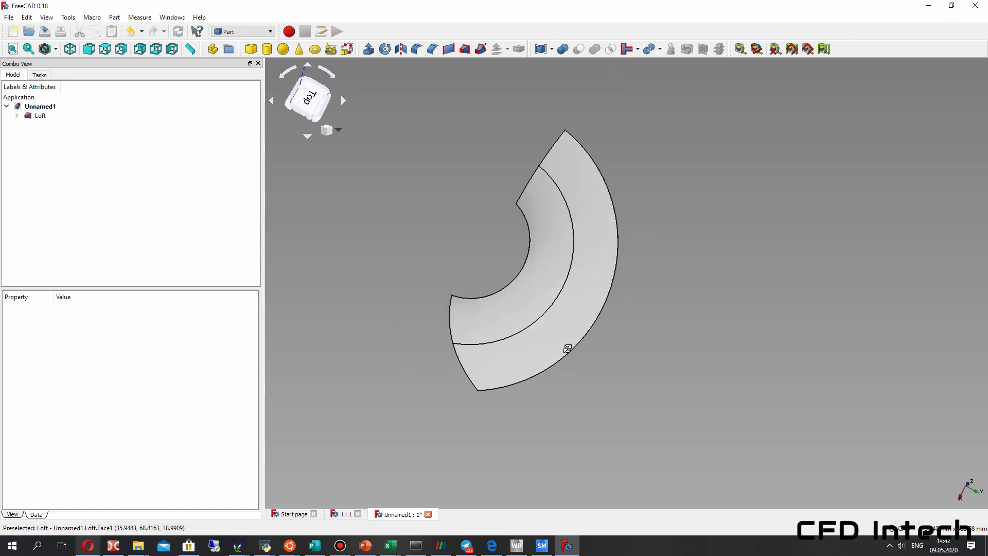
{"action": "middle_click_drag", "start_coordinate": [394, 215], "coordinate": [469, 198]}
{"action": "scroll", "coordinate": [473, 188], "scroll_direction": "up", "scroll_amount": 2}
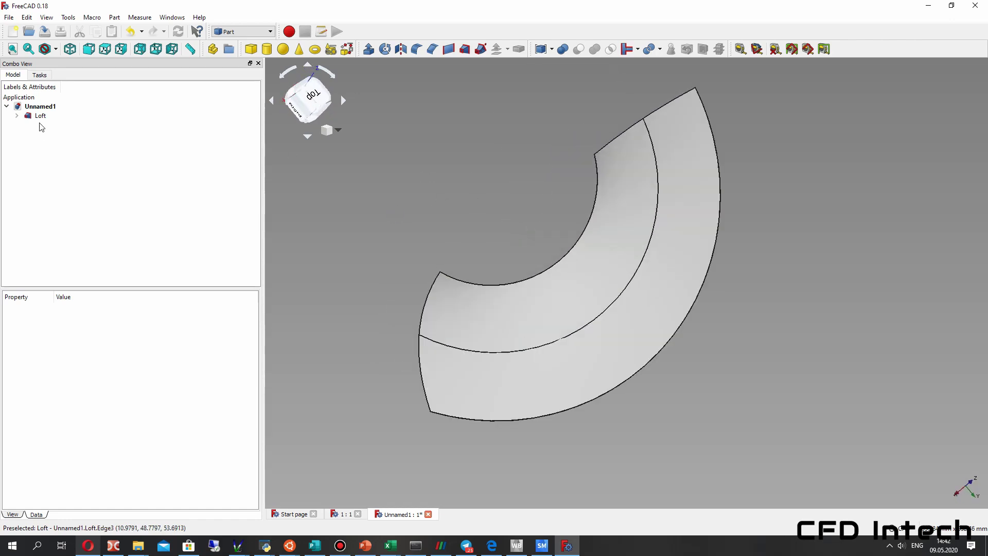
{"action": "middle_click_drag", "start_coordinate": [380, 202], "coordinate": [602, 165]}
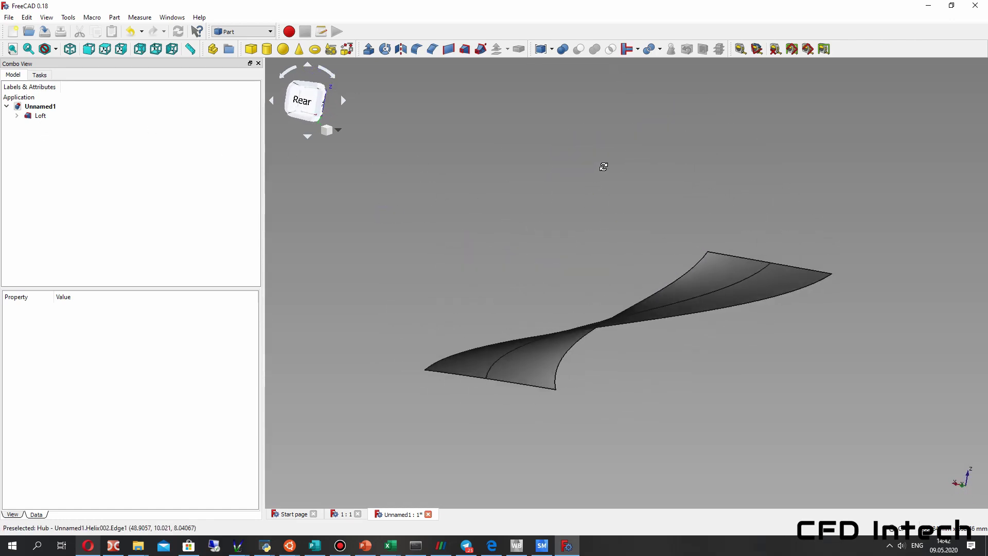
{"action": "middle_click_drag", "start_coordinate": [539, 269], "coordinate": [662, 287]}
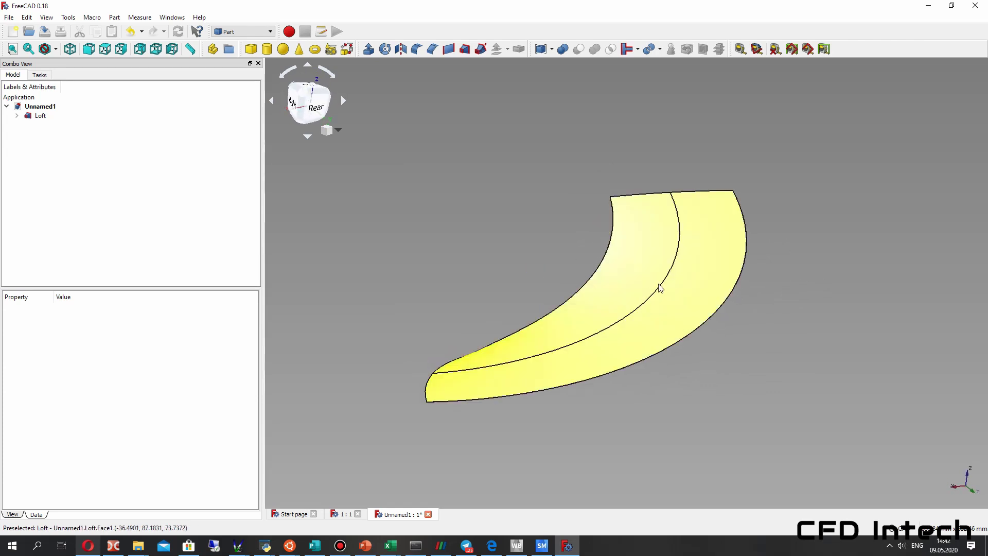
- Shift the Average helix down along Z by giving its placement a negative Z position
{"action": "left_click", "coordinate": [17, 116]}
{"action": "left_click", "coordinate": [56, 134]}
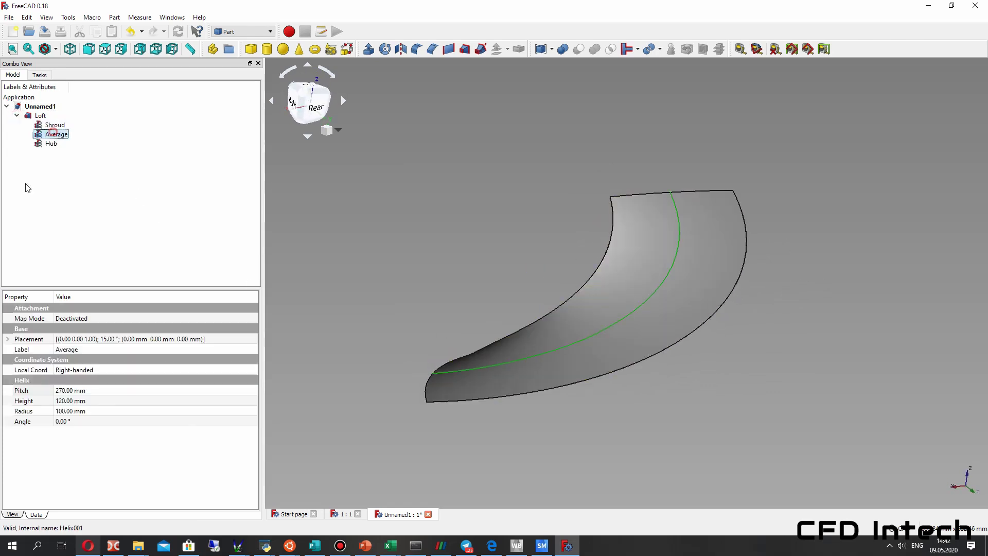
{"action": "left_click", "coordinate": [8, 339]}
{"action": "left_click", "coordinate": [23, 371]}
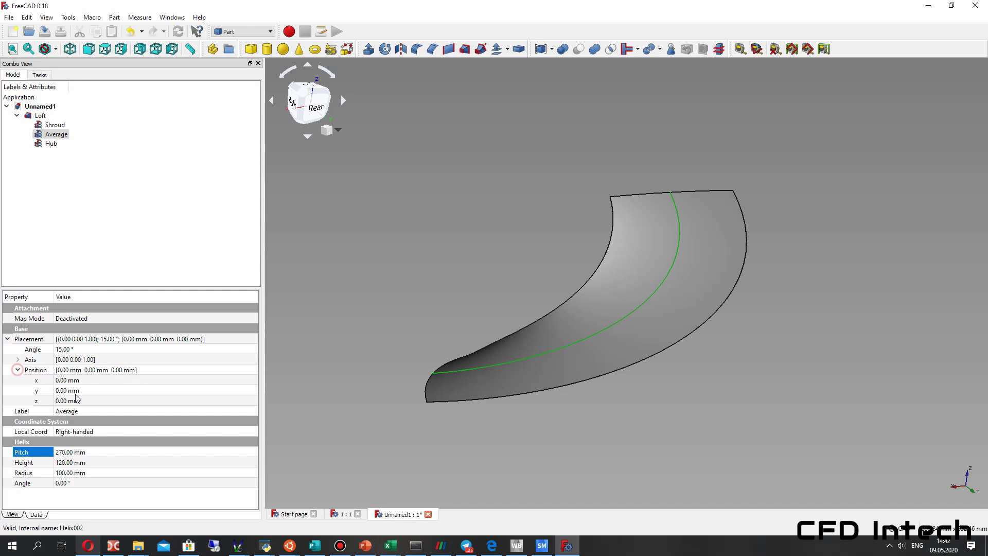
{"action": "left_click", "coordinate": [71, 401]}
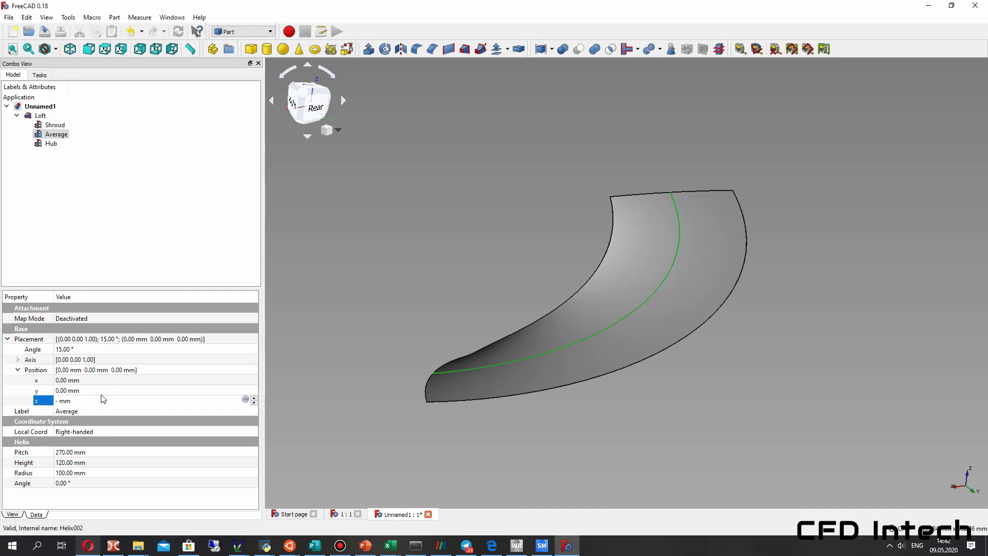
{"action": "left_click", "coordinate": [371, 251]}
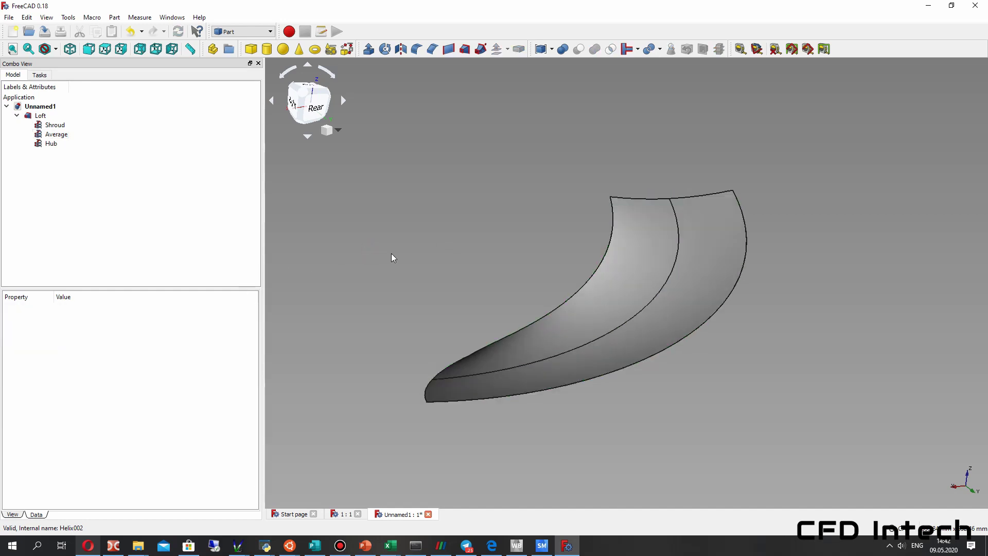
- Hide the Shroud, Average and Hub helices so that only the lofted surface is displayed
{"action": "middle_click_drag", "start_coordinate": [450, 264], "coordinate": [490, 262]}
{"action": "left_click", "coordinate": [51, 126]}
{"action": "key", "text": "space"}
{"action": "left_click", "coordinate": [51, 135]}
{"action": "key", "text": "space"}
{"action": "left_click", "coordinate": [50, 144]}
{"action": "key", "text": "space"}
{"action": "left_click", "coordinate": [600, 292]}
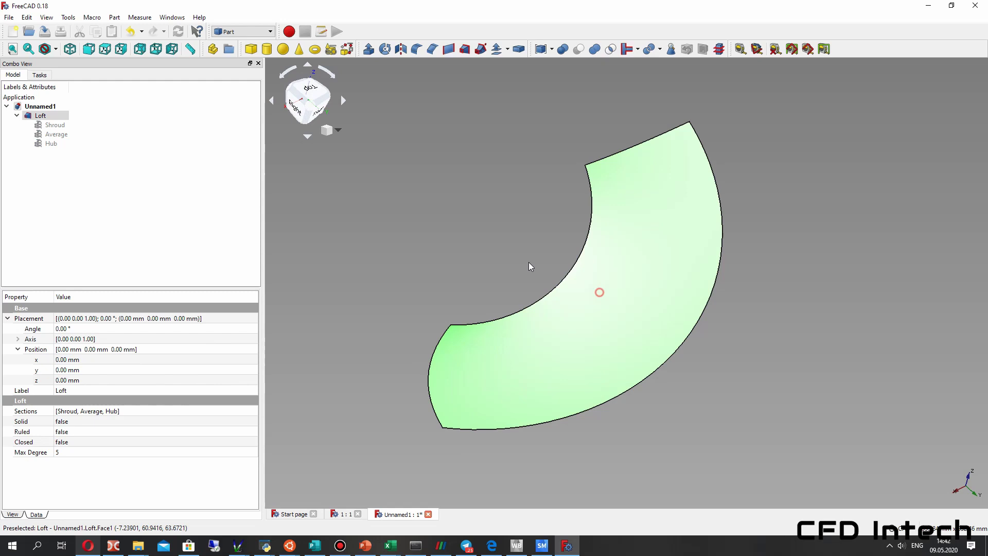
- Set the Shroud helix's pitch to 325 mm and recompute the model
{"action": "left_click", "coordinate": [55, 125]}
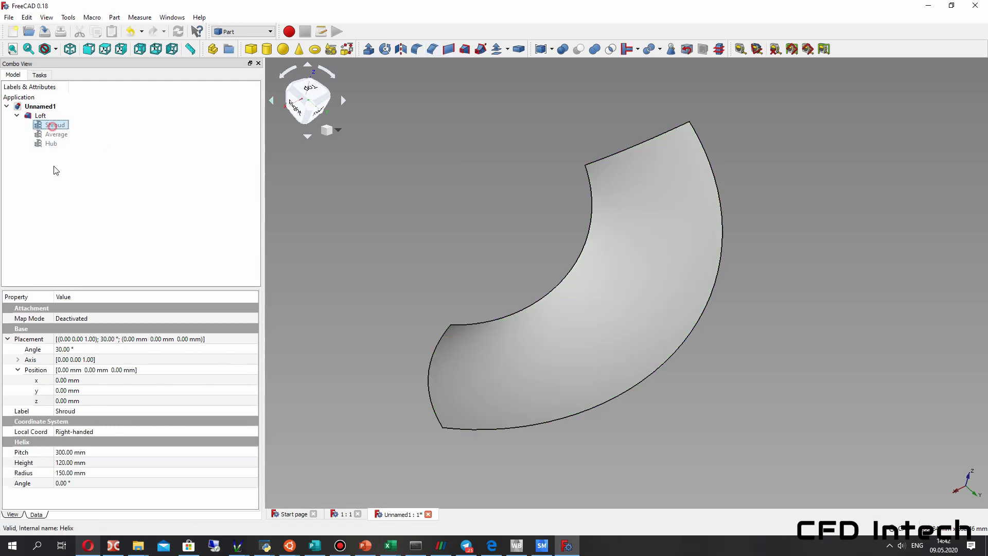
{"action": "left_click", "coordinate": [61, 452]}
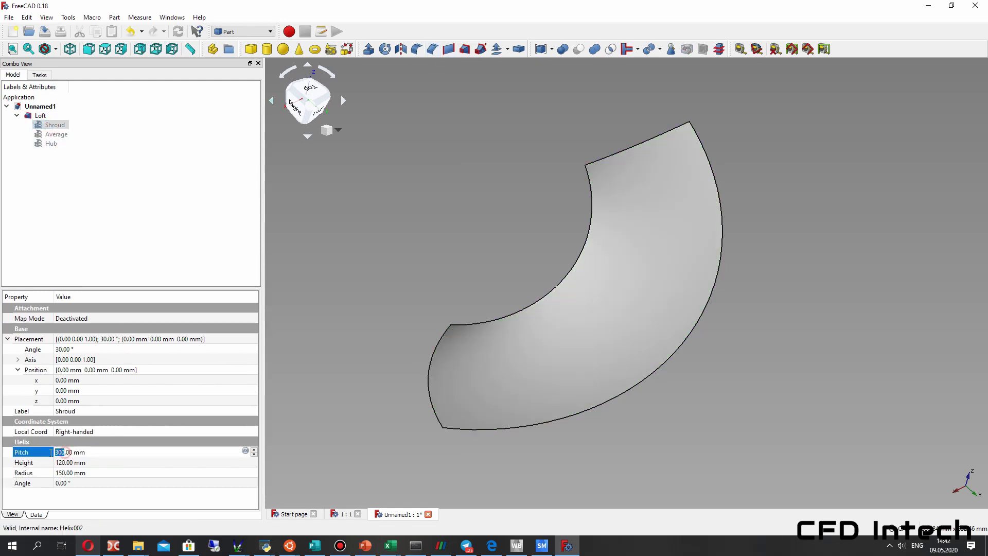
{"action": "type", "text": "325"}
{"action": "key", "text": "Return"}
{"action": "left_click", "coordinate": [386, 274]}
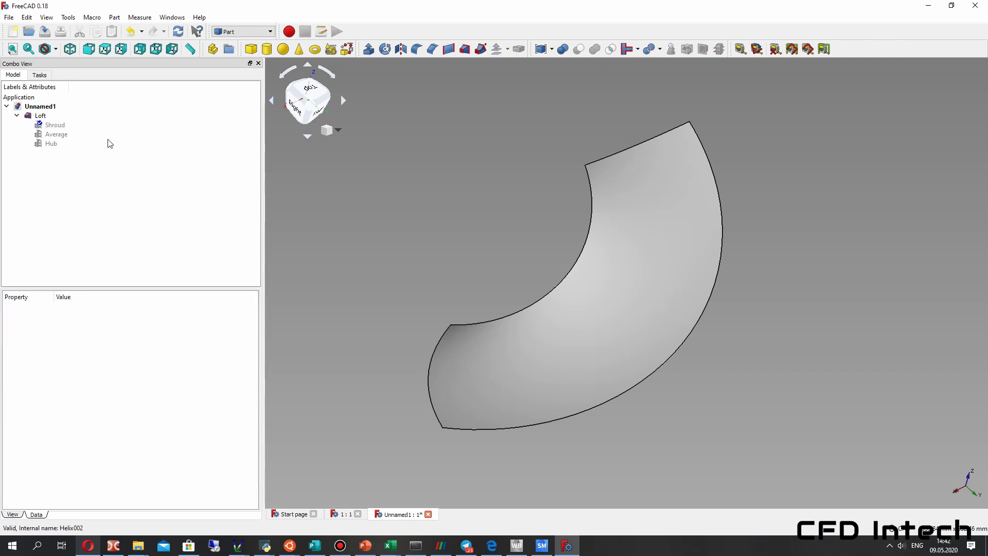
{"action": "left_click", "coordinate": [53, 126]}
{"action": "left_click", "coordinate": [178, 31]}
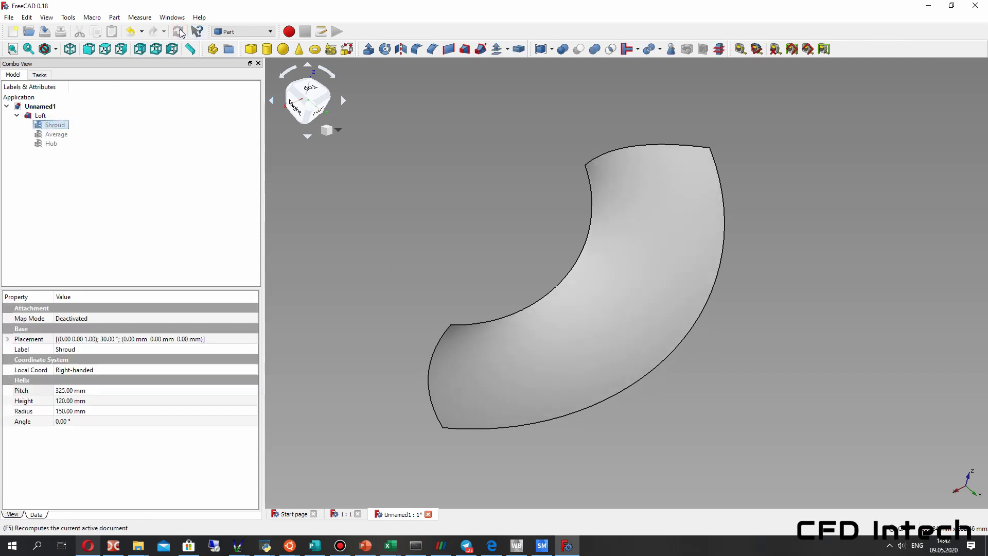
- Set the Shroud helix's pitch to 310 mm and recompute the loft
{"action": "left_click", "coordinate": [65, 391]}
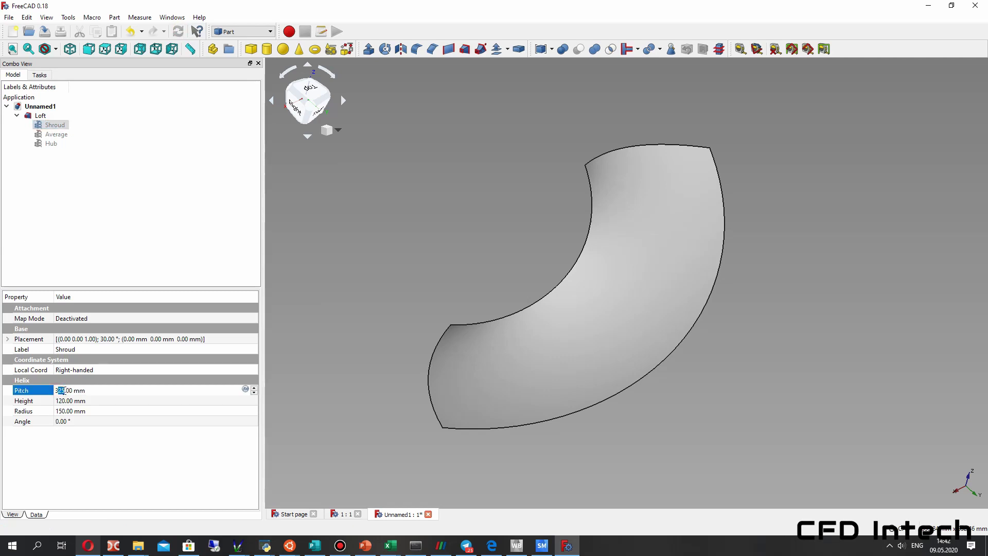
{"action": "type", "text": "10"}
{"action": "key", "text": "Return"}
{"action": "left_click", "coordinate": [179, 32]}
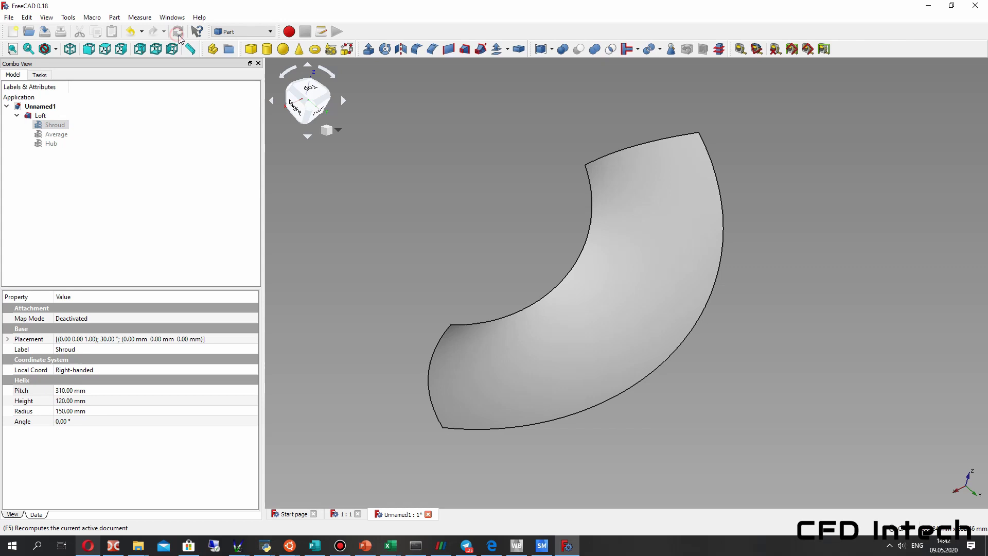
{"action": "middle_click_drag", "start_coordinate": [511, 250], "coordinate": [466, 216]}
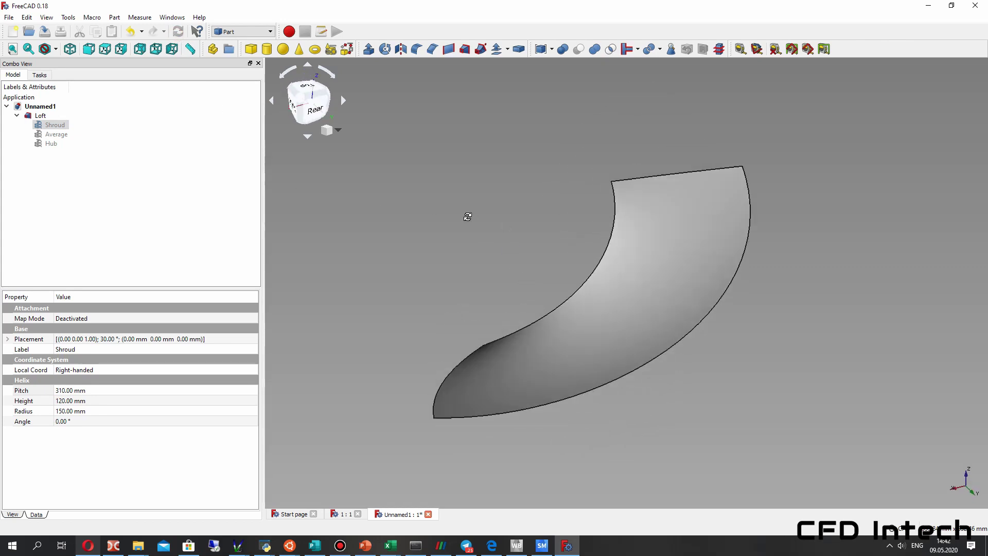
- Thicken the Loft with a 3 mm offset in Skin mode with Arc joins, filling the offset
{"action": "left_click", "coordinate": [40, 116]}
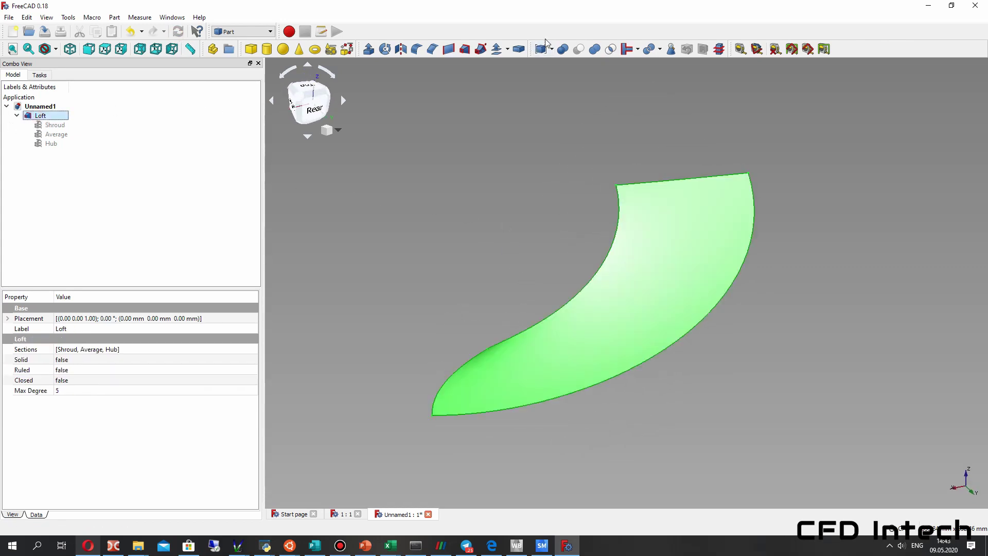
{"action": "left_click", "coordinate": [510, 50]}
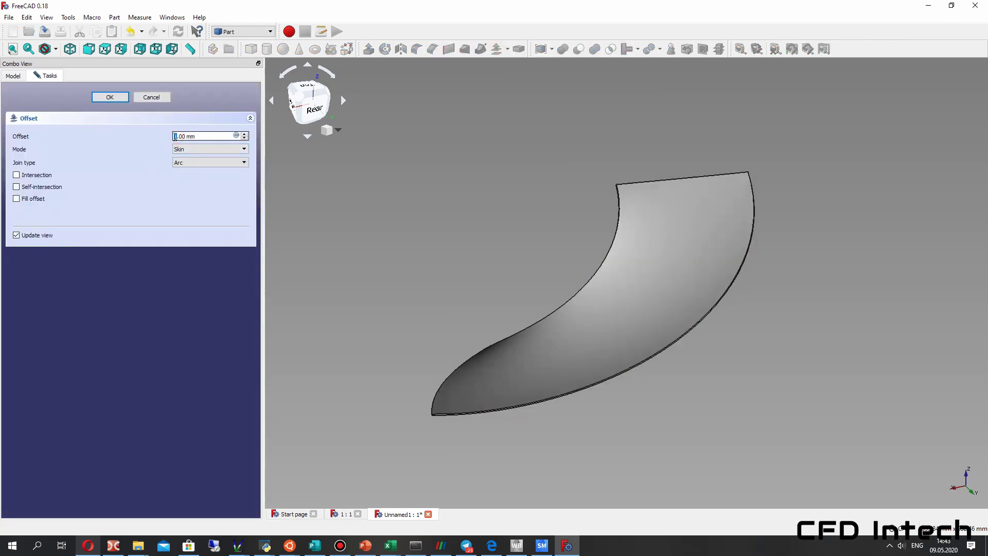
{"action": "type", "text": "3"}
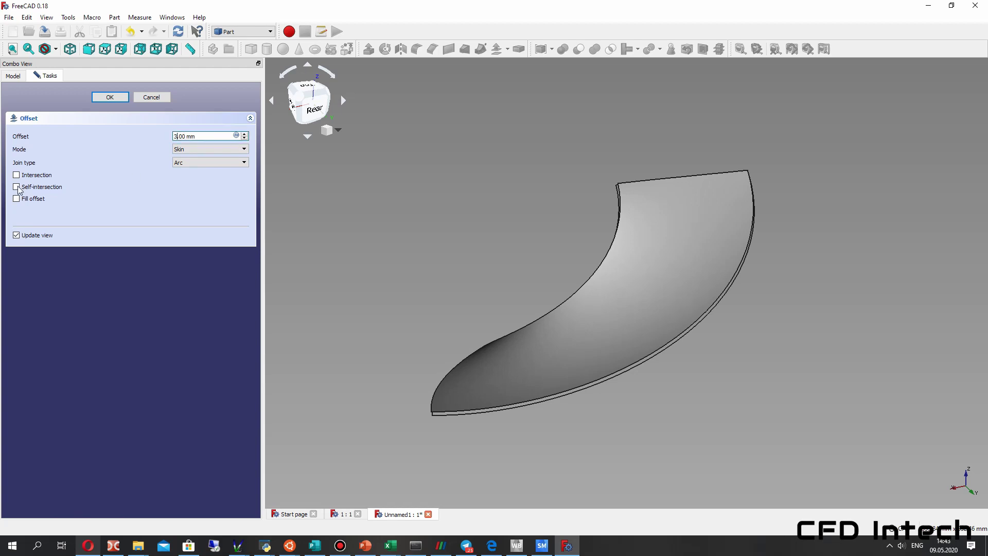
{"action": "left_click", "coordinate": [21, 201]}
{"action": "scroll", "coordinate": [391, 368], "scroll_direction": "up", "scroll_amount": 8}
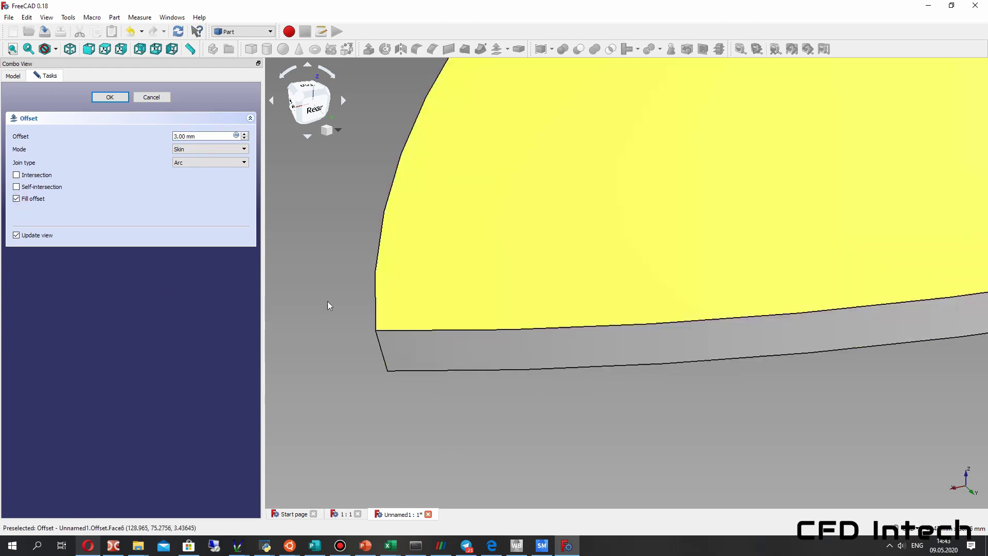
{"action": "scroll", "coordinate": [539, 203], "scroll_direction": "down", "scroll_amount": 8}
{"action": "mouse_move", "coordinate": [603, 152]}
{"action": "middle_mouse_down"}
{"action": "mouse_move", "coordinate": [626, 101]}
{"action": "mouse_move", "coordinate": [587, 172]}
{"action": "mouse_move", "coordinate": [611, 147]}
{"action": "middle_mouse_up"}
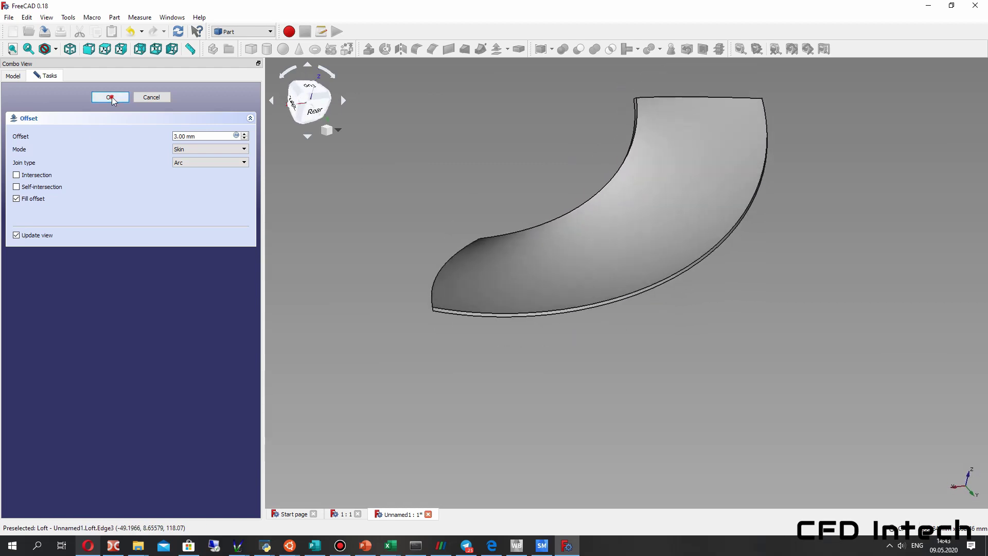
{"action": "left_click", "coordinate": [110, 97]}
- Hide the source Loft under the Offset so that only the thickened blade is displayed
{"action": "left_click", "coordinate": [38, 117]}
{"action": "left_click", "coordinate": [503, 166]}
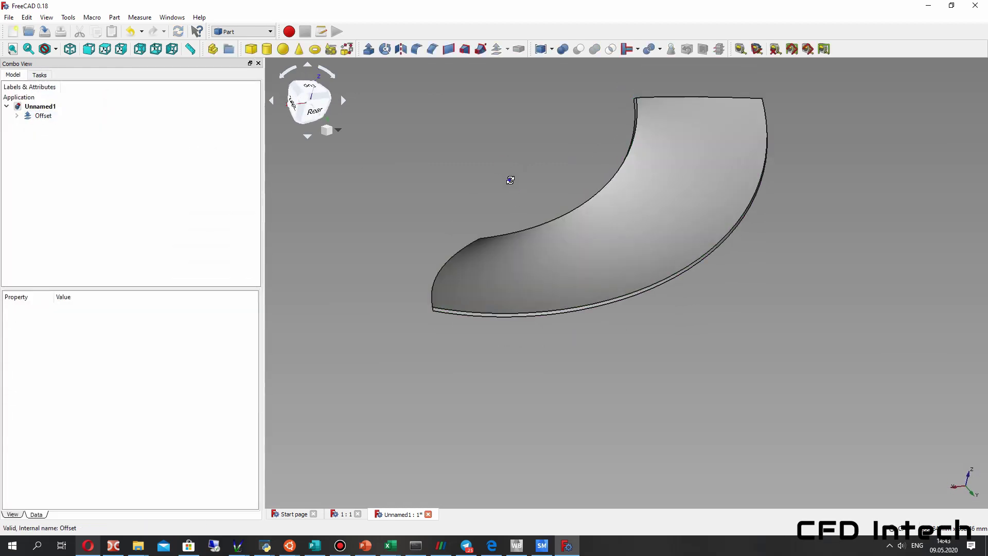
{"action": "middle_click_drag", "start_coordinate": [509, 179], "coordinate": [527, 295]}
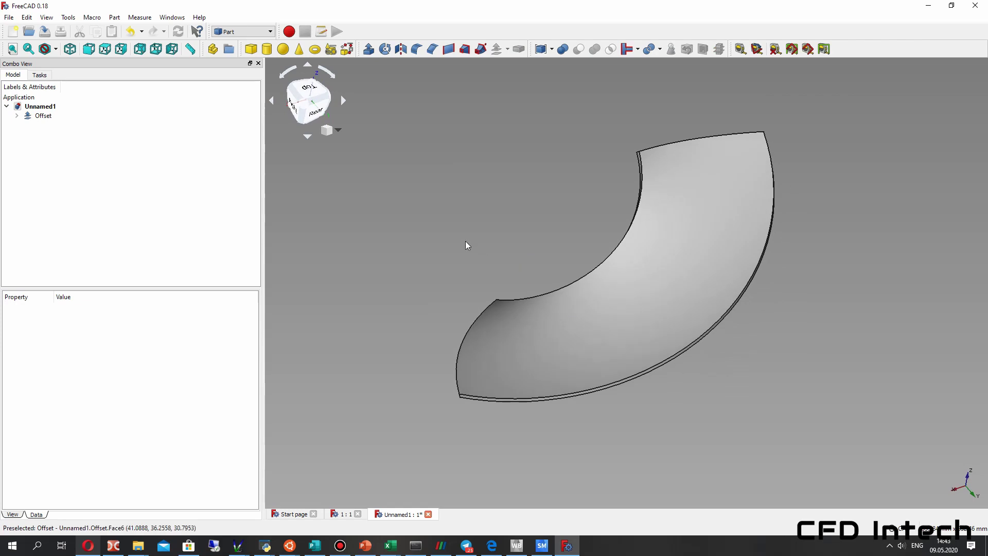
{"action": "mouse_move", "coordinate": [514, 226]}
{"action": "middle_mouse_down"}
{"action": "mouse_move", "coordinate": [533, 289]}
{"action": "mouse_move", "coordinate": [513, 238]}
{"action": "middle_mouse_up"}
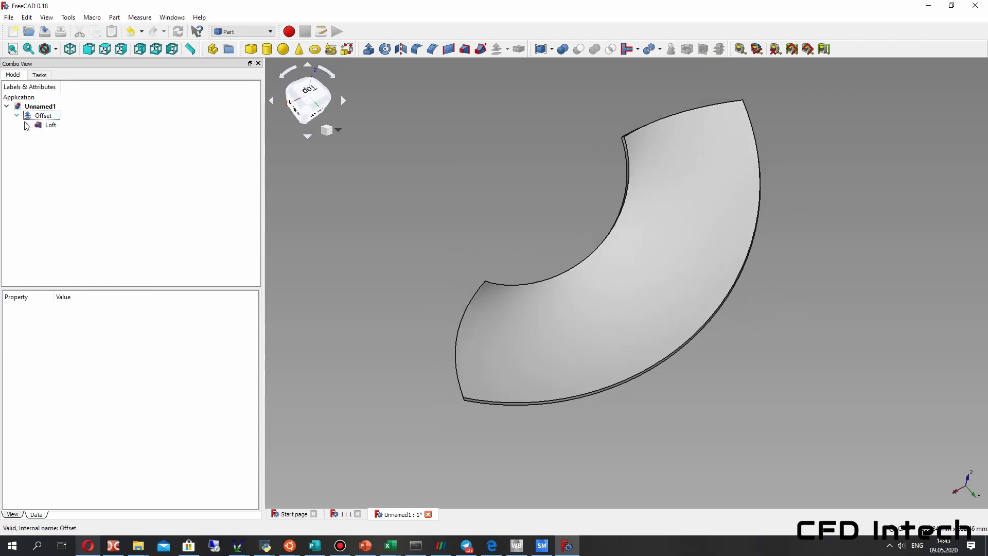
{"action": "left_click", "coordinate": [45, 125]}
{"action": "key", "text": "space"}
{"action": "left_click", "coordinate": [407, 186]}
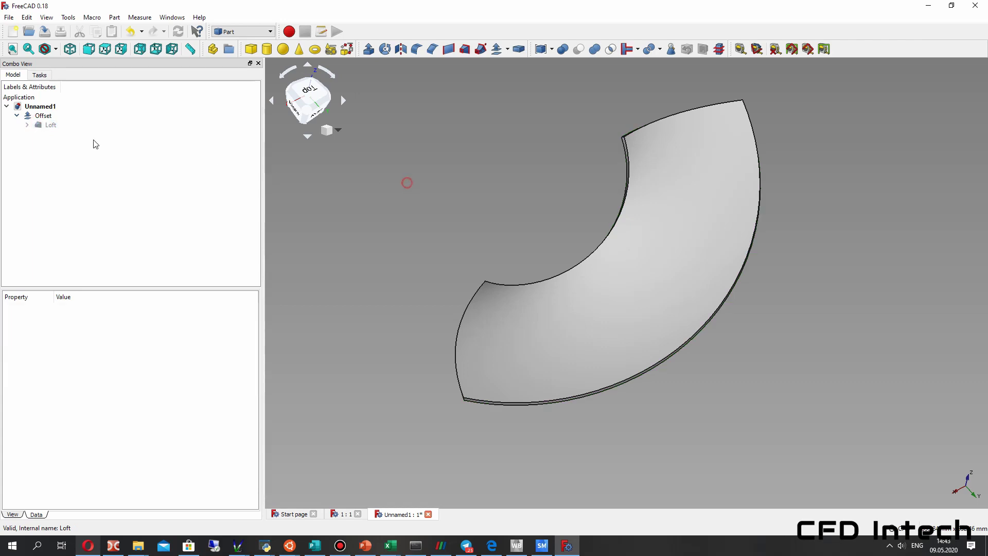
- Switch to the Sketcher workbench and create a new sketch on the XY plane
{"action": "left_click", "coordinate": [43, 115]}
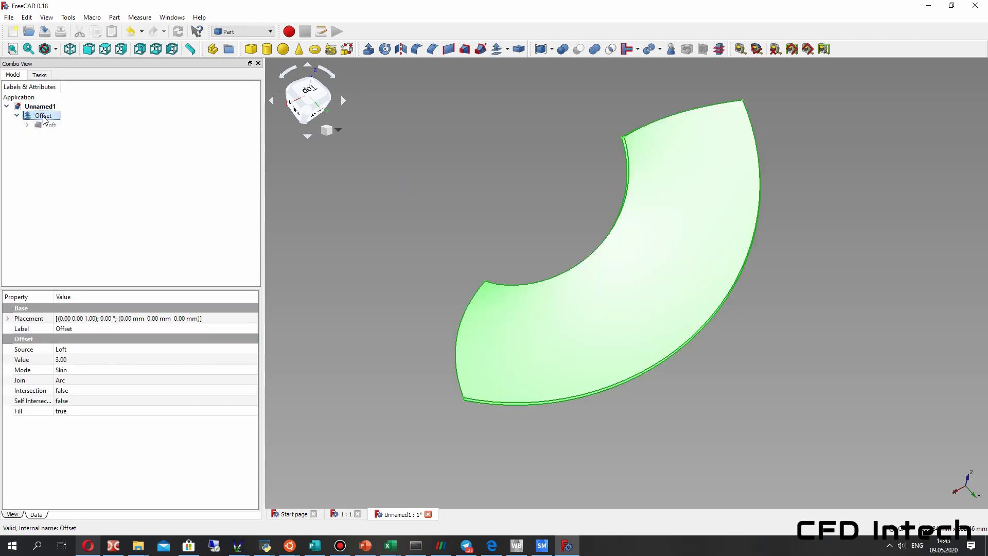
{"action": "left_click", "coordinate": [443, 172]}
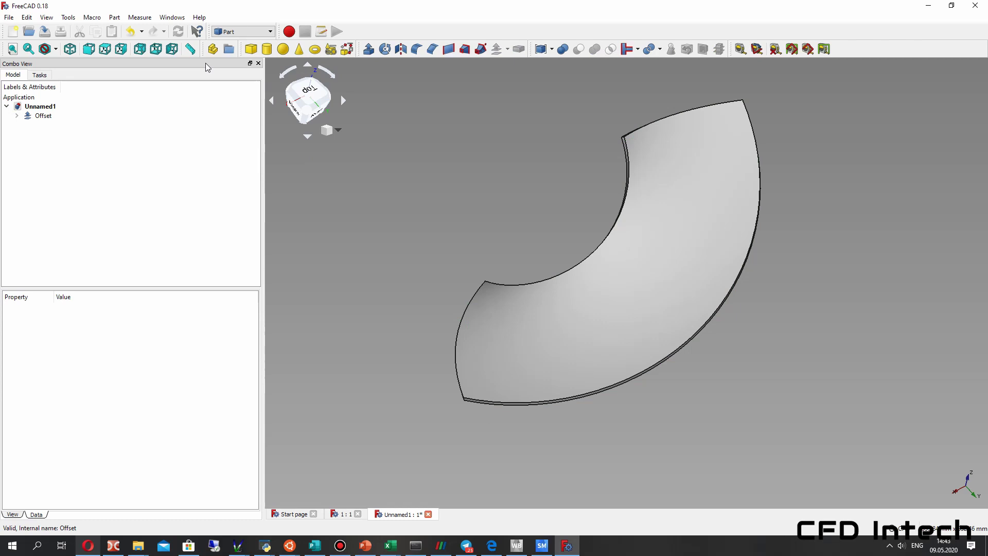
{"action": "middle_click_drag", "start_coordinate": [558, 199], "coordinate": [577, 319]}
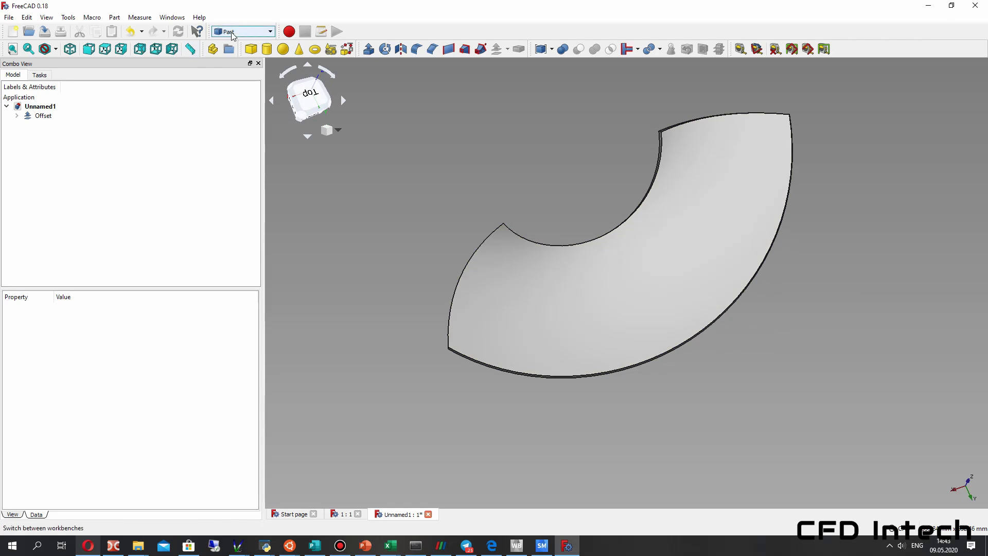
{"action": "left_click", "coordinate": [233, 34]}
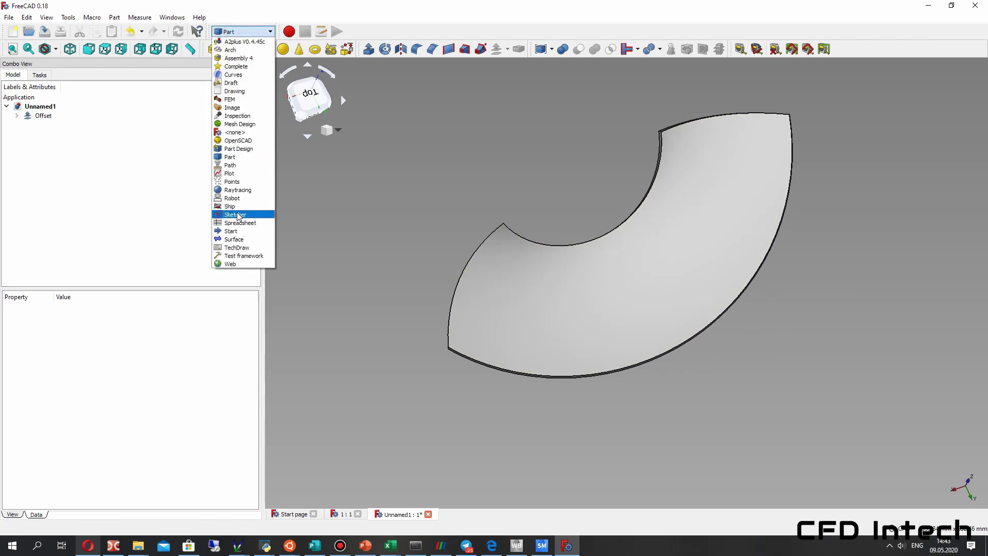
{"action": "left_click", "coordinate": [236, 214]}
{"action": "left_click", "coordinate": [250, 49]}
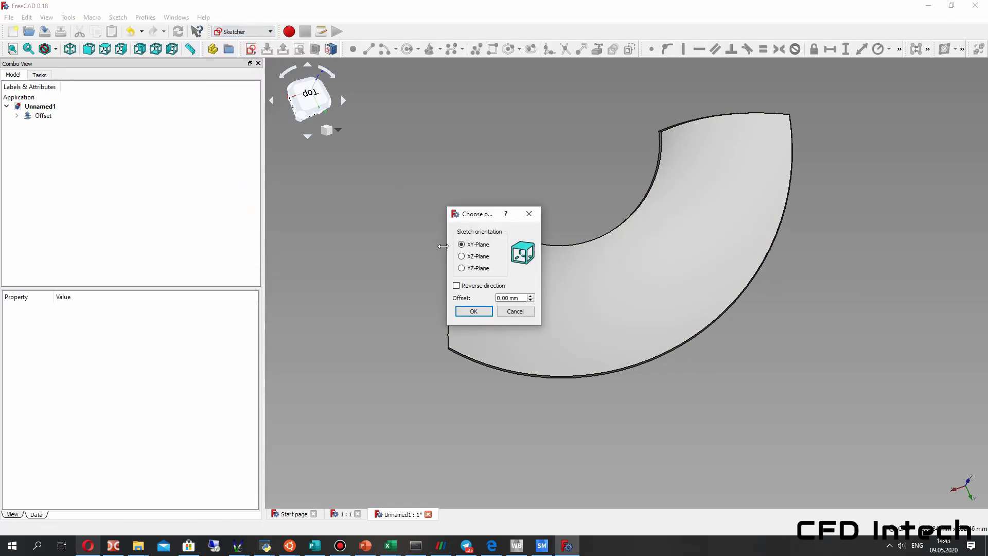
{"action": "left_click", "coordinate": [511, 312]}
{"action": "left_click", "coordinate": [250, 49]}
{"action": "left_click", "coordinate": [474, 312]}
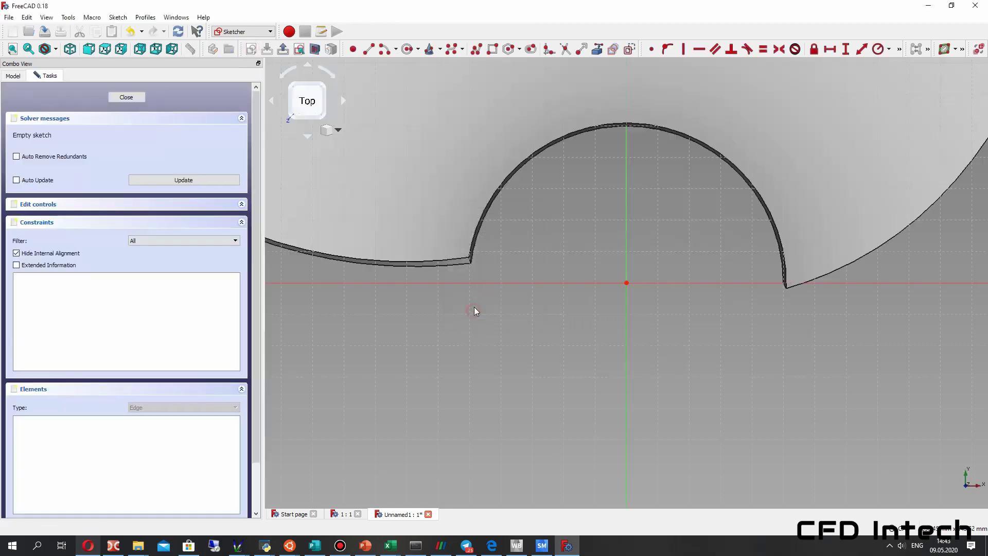
- Sketch a circle centred on the origin, constrain its radius to 54 mm and close the sketch
{"action": "left_click", "coordinate": [410, 48]}
{"action": "left_click", "coordinate": [627, 283]}
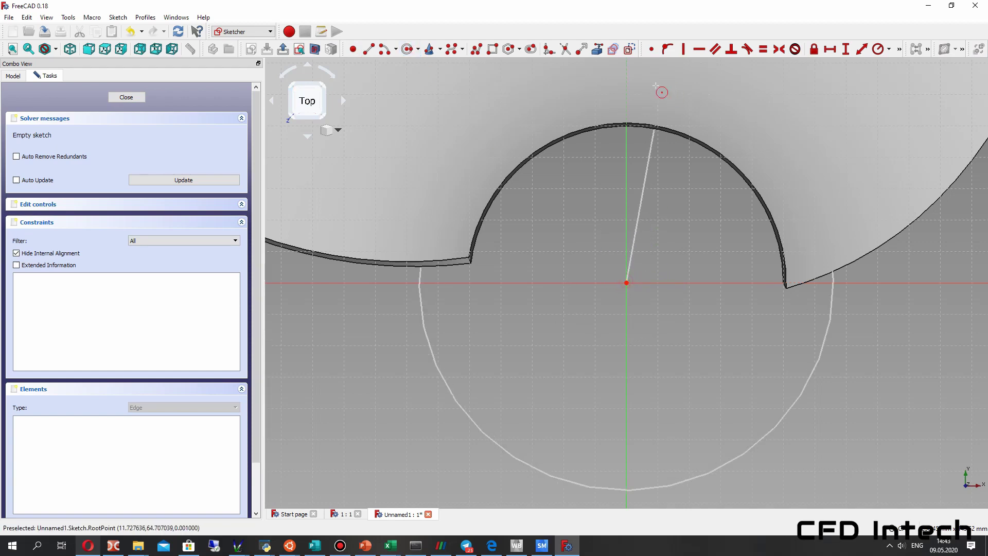
{"action": "left_click", "coordinate": [627, 136]}
{"action": "left_click", "coordinate": [881, 51]}
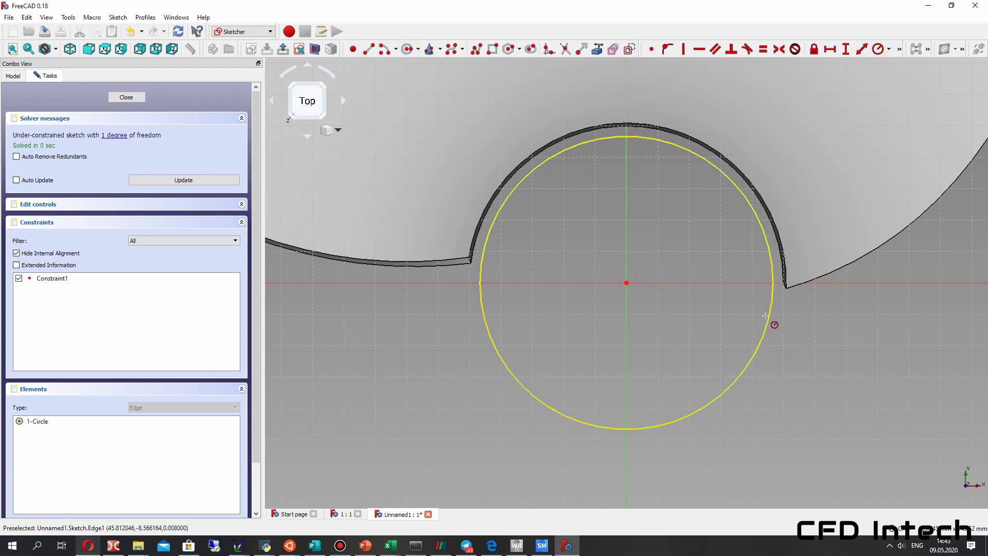
{"action": "left_click", "coordinate": [769, 321]}
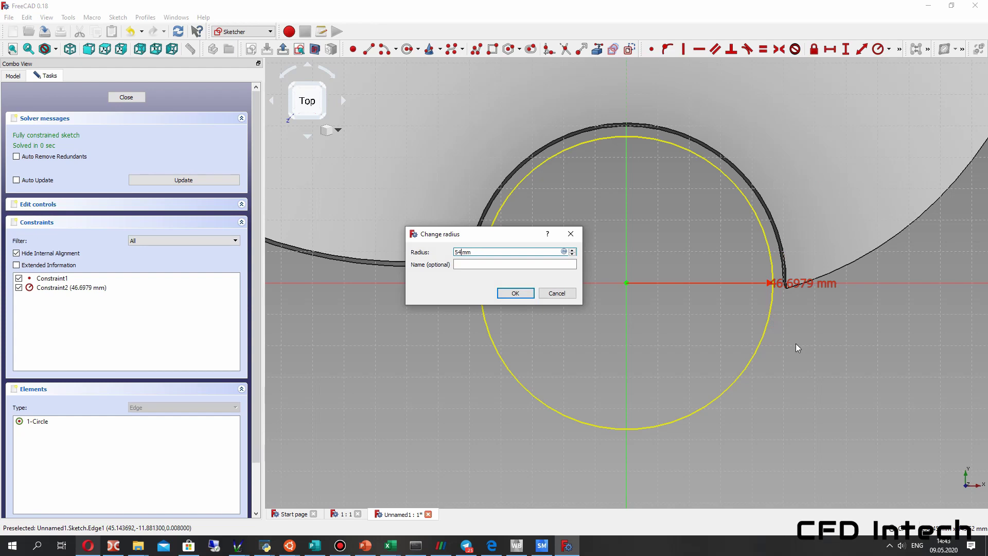
{"action": "type", "text": "54"}
{"action": "key", "text": "Return"}
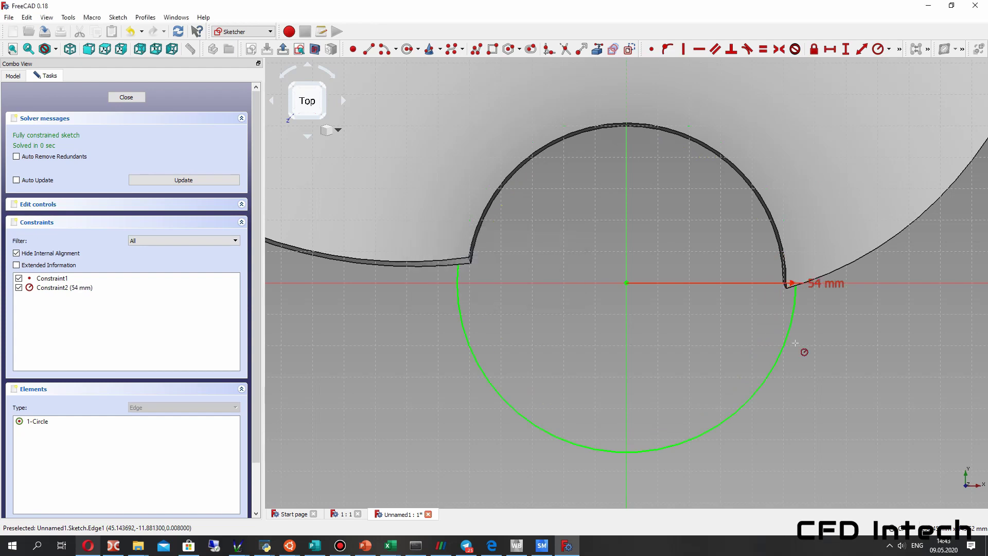
{"action": "left_click", "coordinate": [123, 99]}
{"action": "scroll", "coordinate": [561, 243], "scroll_direction": "down", "scroll_amount": 6}
{"action": "middle_click_drag", "start_coordinate": [536, 272], "coordinate": [530, 153]}
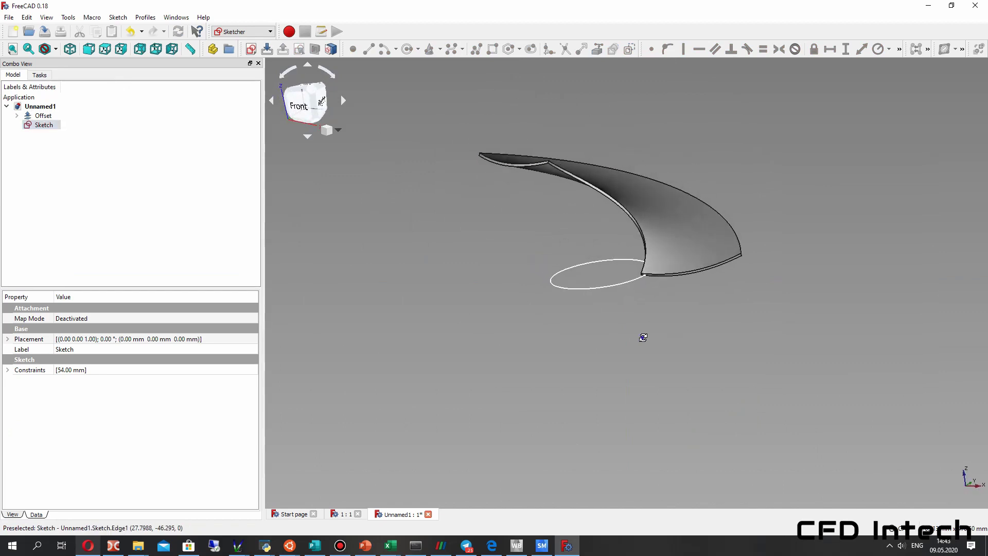
{"action": "middle_click_drag", "start_coordinate": [644, 338], "coordinate": [536, 389]}
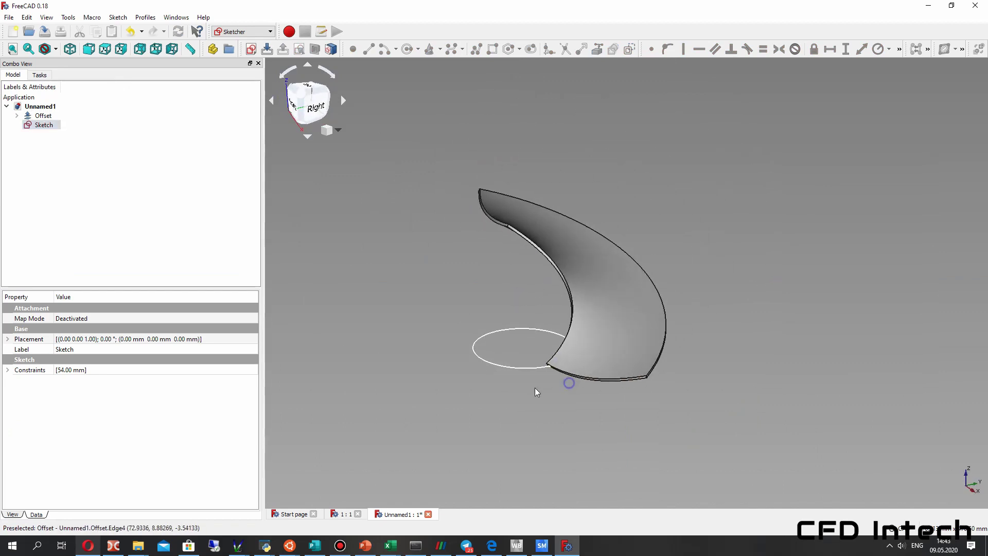
- Move the Offset blade up by setting its placement position to z = 10 mm
{"action": "left_click", "coordinate": [44, 115]}
{"action": "left_click", "coordinate": [7, 318]}
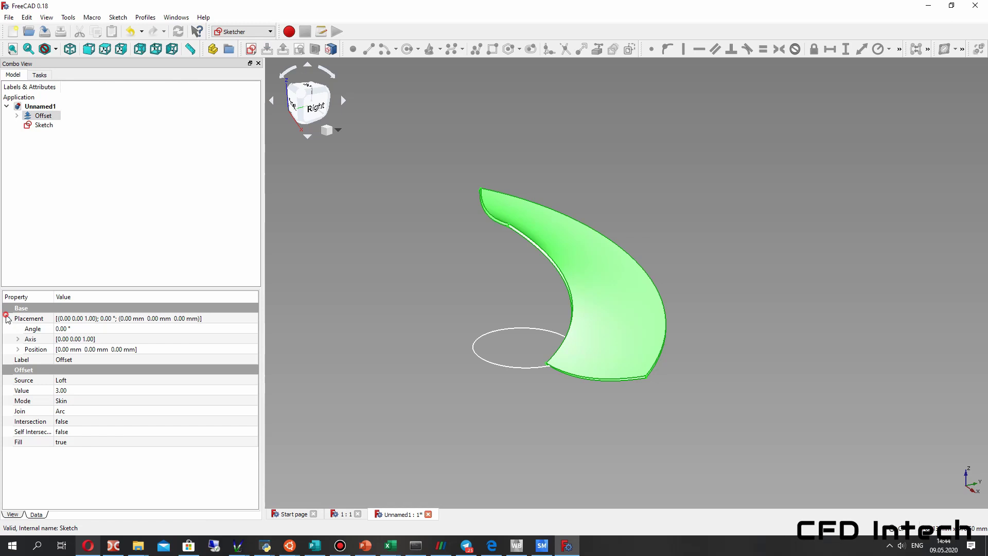
{"action": "left_click", "coordinate": [18, 349]}
{"action": "double_click", "coordinate": [60, 381]}
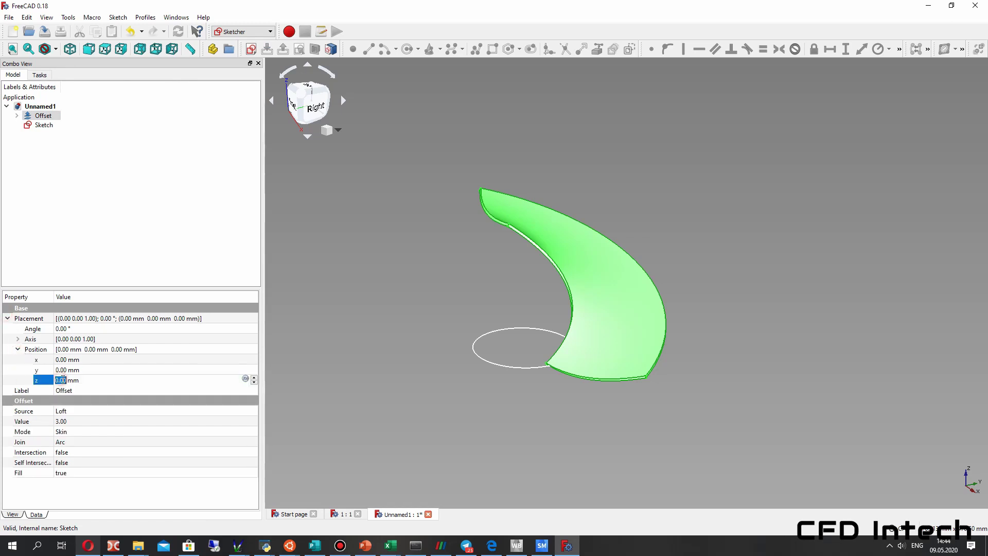
{"action": "type", "text": "10"}
{"action": "left_click", "coordinate": [347, 289]}
{"action": "scroll", "coordinate": [533, 393], "scroll_direction": "up", "scroll_amount": 4}
{"action": "middle_click_drag", "start_coordinate": [561, 335], "coordinate": [571, 372]}
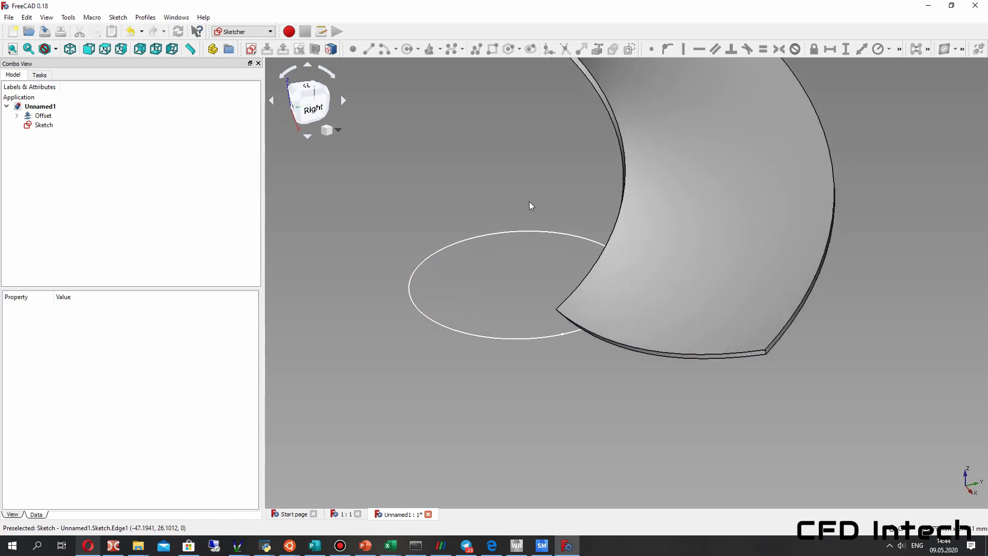
{"action": "middle_click_drag", "start_coordinate": [489, 160], "coordinate": [510, 256]}
{"action": "scroll", "coordinate": [510, 256], "scroll_direction": "down", "scroll_amount": 4}
{"action": "scroll", "coordinate": [509, 258], "scroll_direction": "up", "scroll_amount": 2}
{"action": "left_click", "coordinate": [17, 115]}
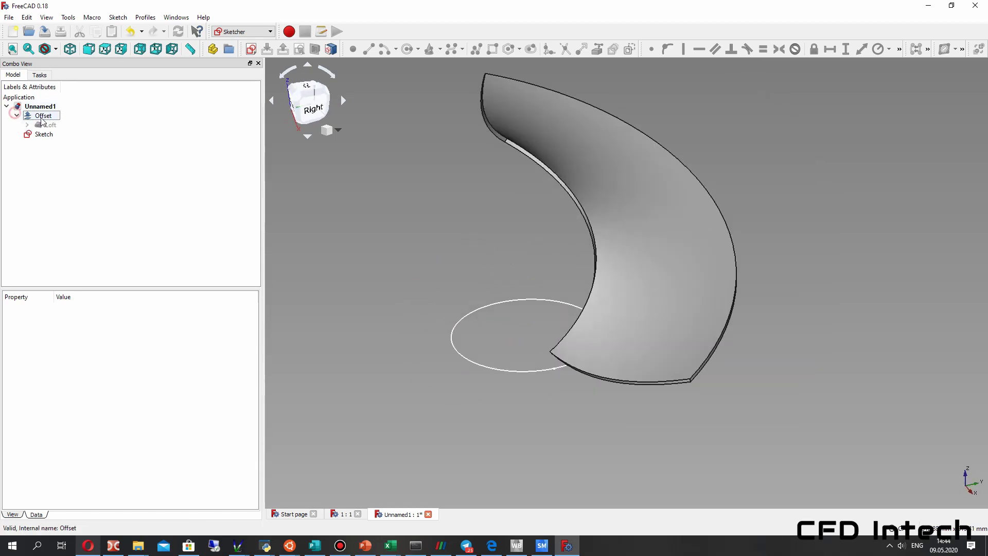
{"action": "left_click", "coordinate": [44, 115]}
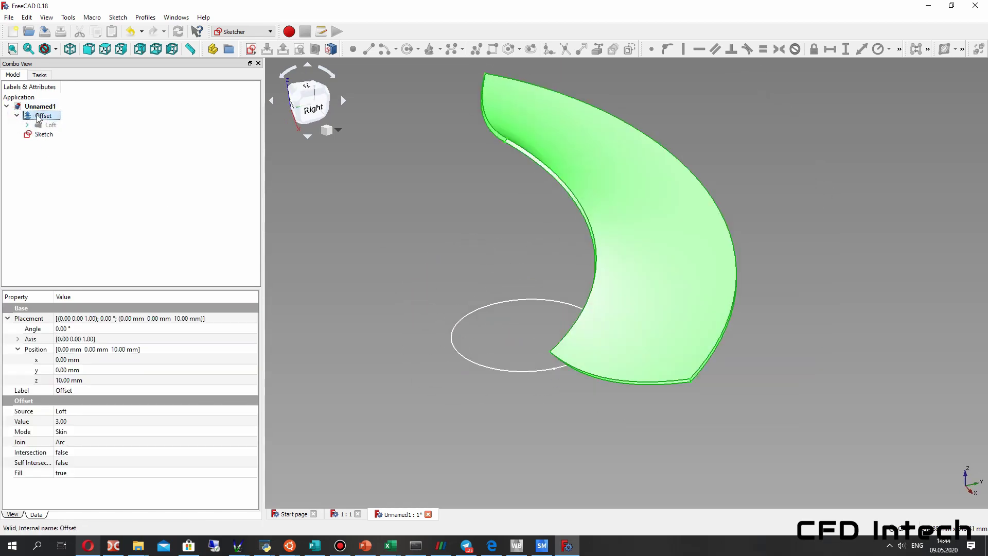
{"action": "left_click", "coordinate": [16, 115]}
- In the Part workbench, extrude the circle sketch 160 mm along its normal as a solid
{"action": "left_click", "coordinate": [41, 125]}
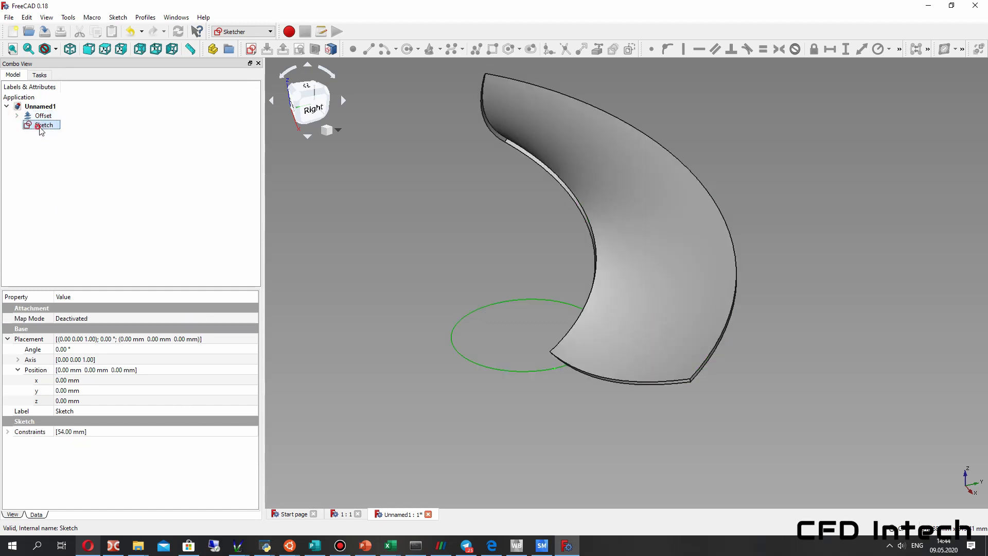
{"action": "left_click", "coordinate": [260, 32]}
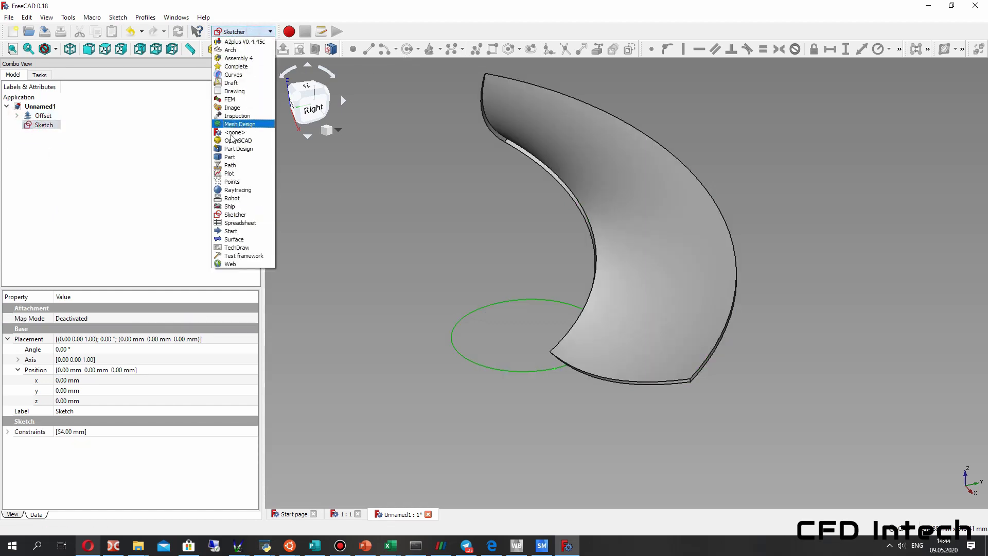
{"action": "left_click", "coordinate": [240, 146]}
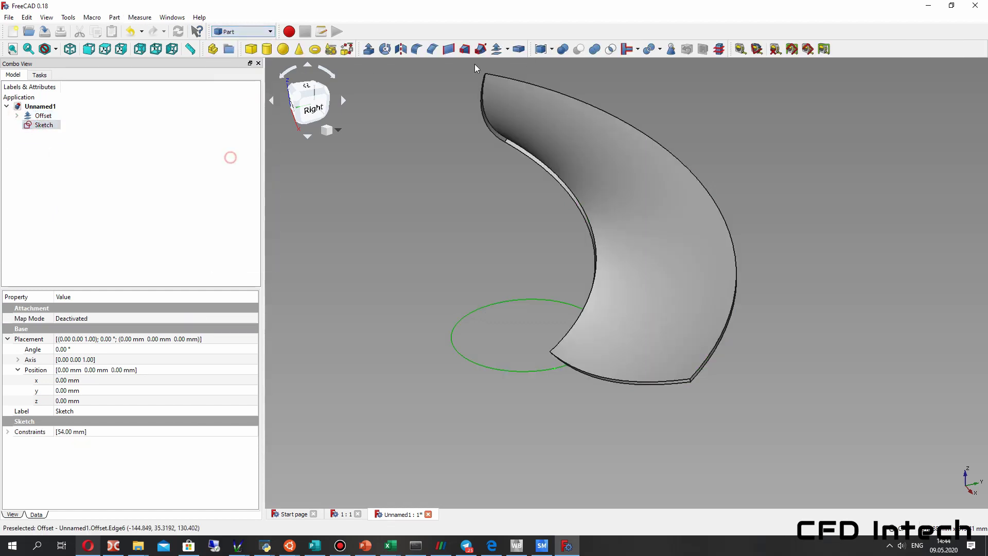
{"action": "left_click", "coordinate": [368, 49]}
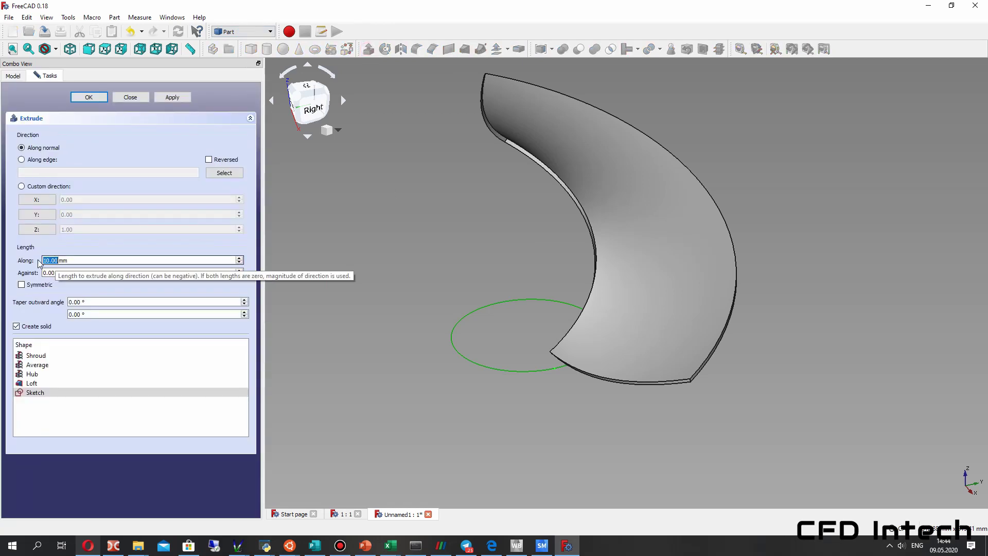
{"action": "left_click_drag", "start_coordinate": [43, 260], "coordinate": [47, 260]}
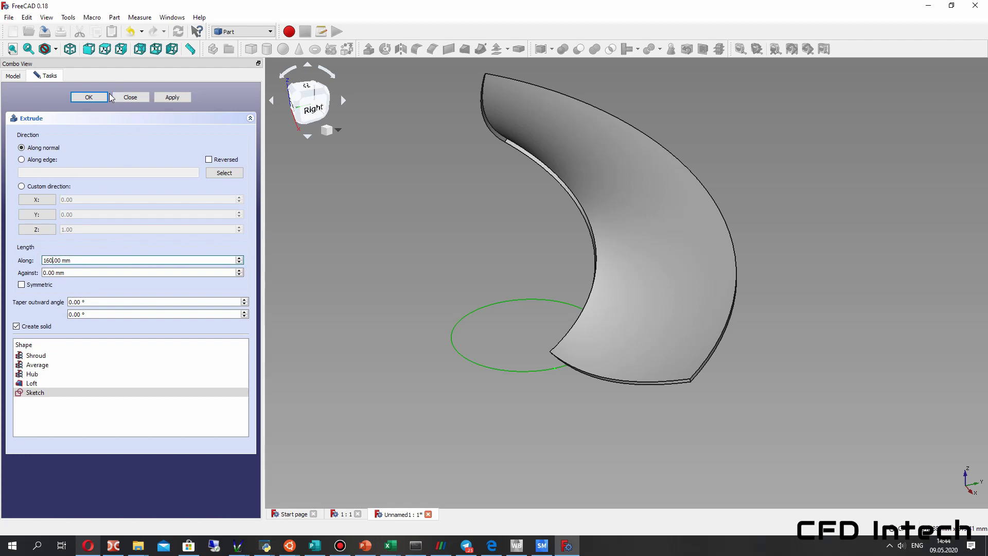
{"action": "left_click", "coordinate": [174, 99]}
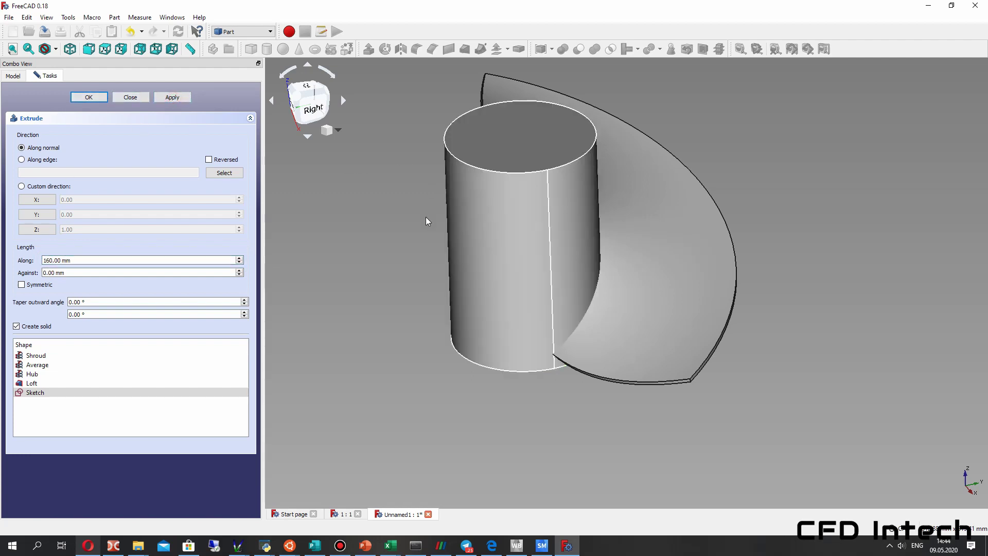
{"action": "middle_click_drag", "start_coordinate": [572, 267], "coordinate": [600, 153]}
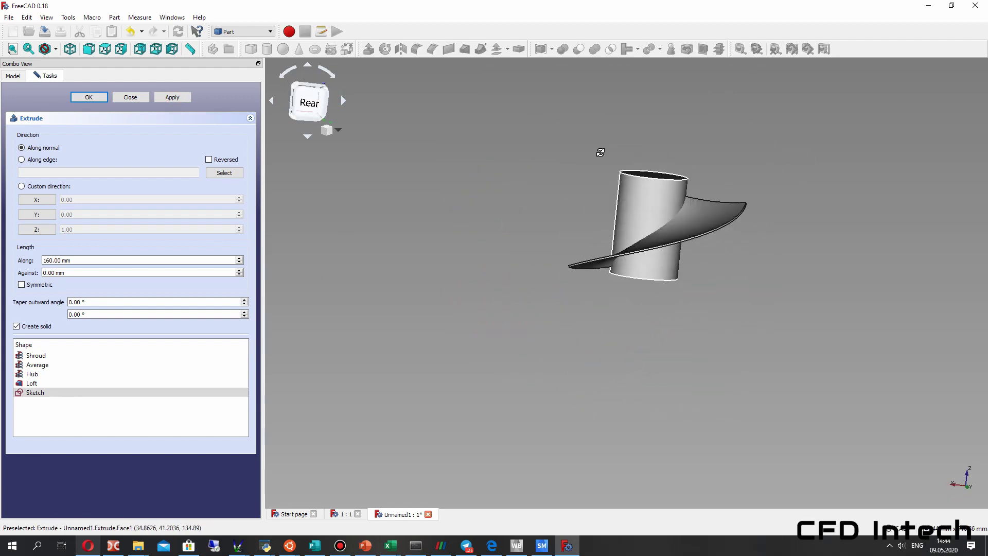
- Extrude the circle sketch again with a length of 150 mm and delete the earlier 160 mm extrusion
{"action": "left_click", "coordinate": [48, 260]}
{"action": "key", "text": "Return"}
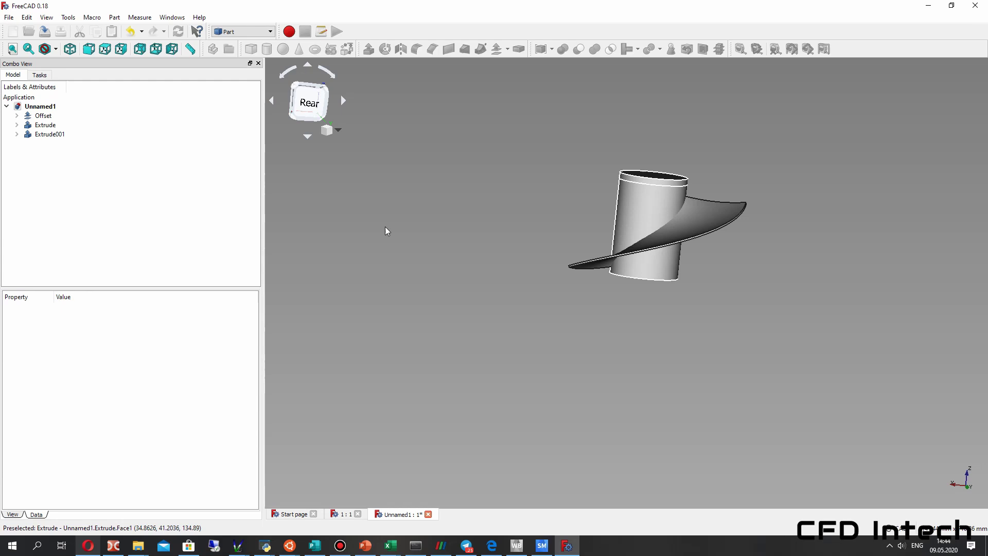
{"action": "right_click", "coordinate": [45, 135]}
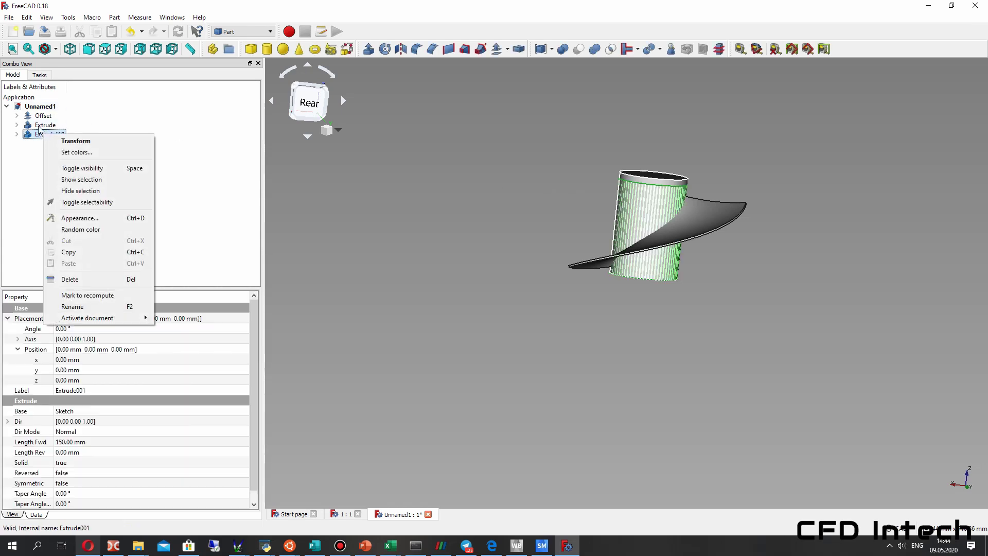
{"action": "left_click", "coordinate": [77, 278]}
{"action": "middle_click_drag", "start_coordinate": [687, 175], "coordinate": [547, 266]}
{"action": "key", "text": "3"}
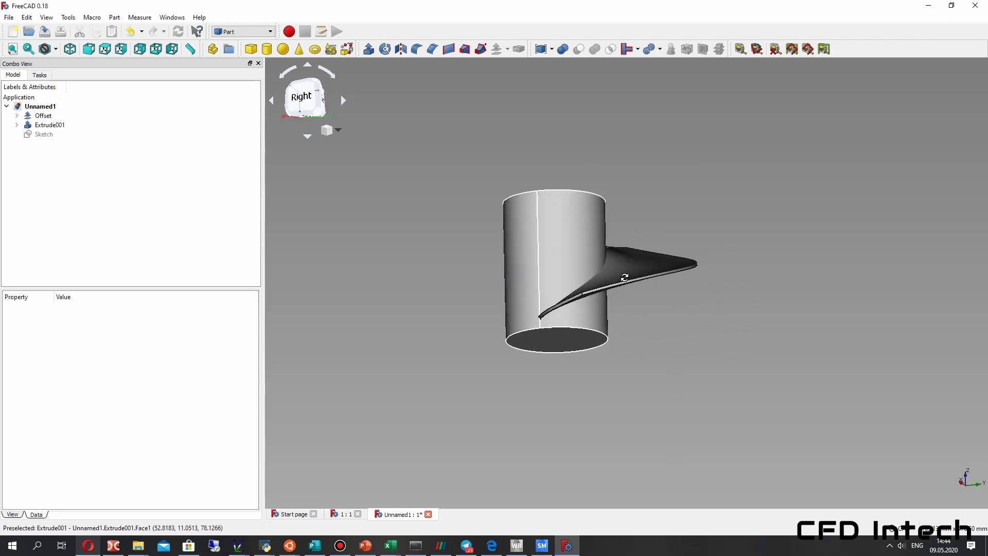
- Rotate the Offset blade about the Z axis by setting its placement angle to 45°
{"action": "left_click", "coordinate": [41, 116]}
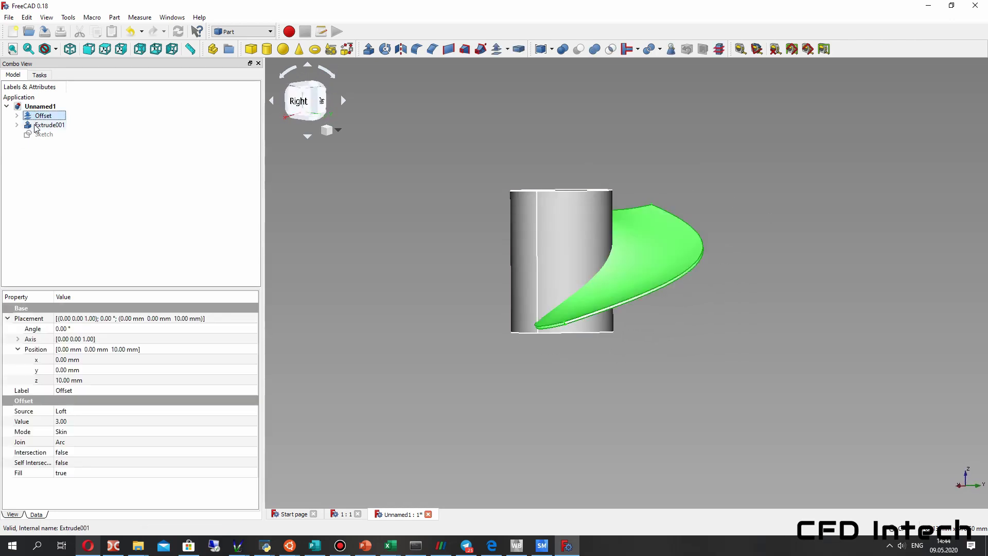
{"action": "left_click", "coordinate": [65, 329]}
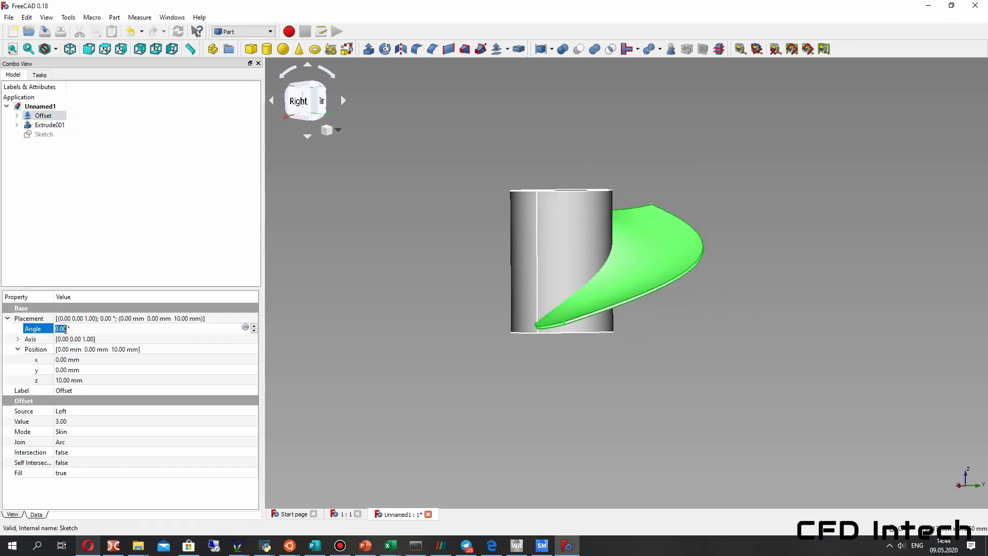
{"action": "type", "text": "45"}
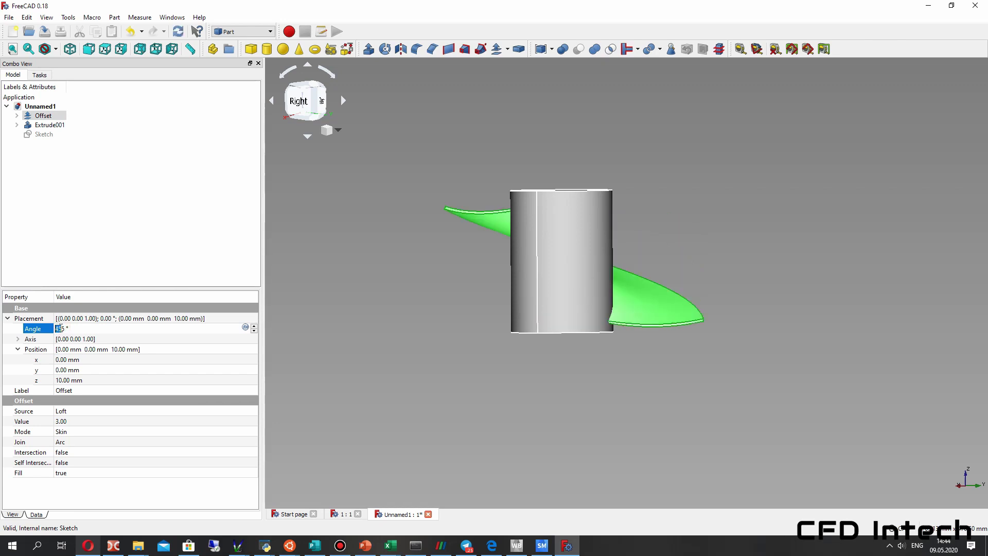
{"action": "type", "text": "45"}
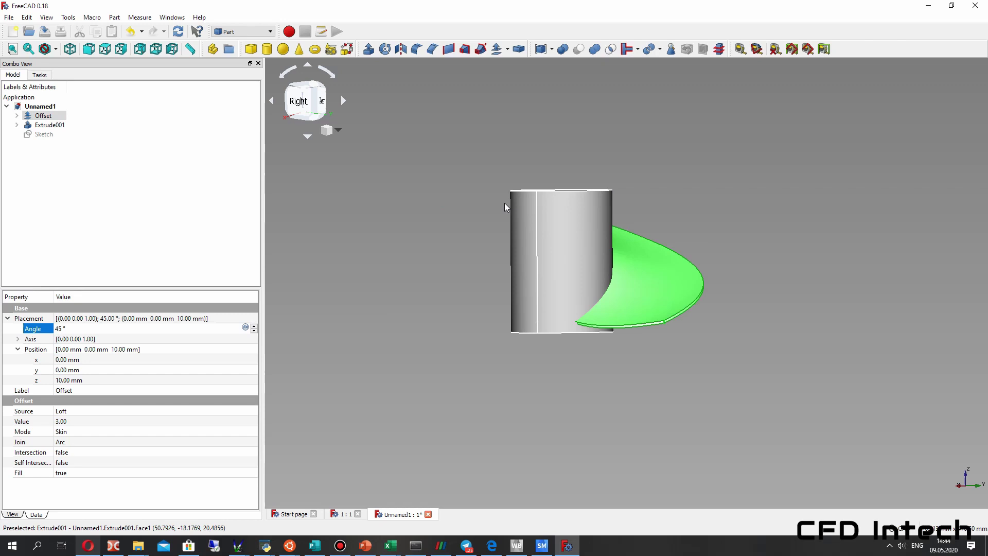
{"action": "left_click", "coordinate": [551, 387]}
{"action": "middle_click_drag", "start_coordinate": [586, 344], "coordinate": [439, 430]}
{"action": "mouse_move", "coordinate": [462, 232]}
{"action": "middle_mouse_down"}
{"action": "mouse_move", "coordinate": [517, 310]}
{"action": "mouse_move", "coordinate": [540, 160]}
{"action": "mouse_move", "coordinate": [501, 287]}
{"action": "mouse_move", "coordinate": [591, 276]}
{"action": "mouse_move", "coordinate": [544, 298]}
{"action": "mouse_move", "coordinate": [710, 309]}
{"action": "mouse_move", "coordinate": [643, 298]}
{"action": "middle_mouse_up"}
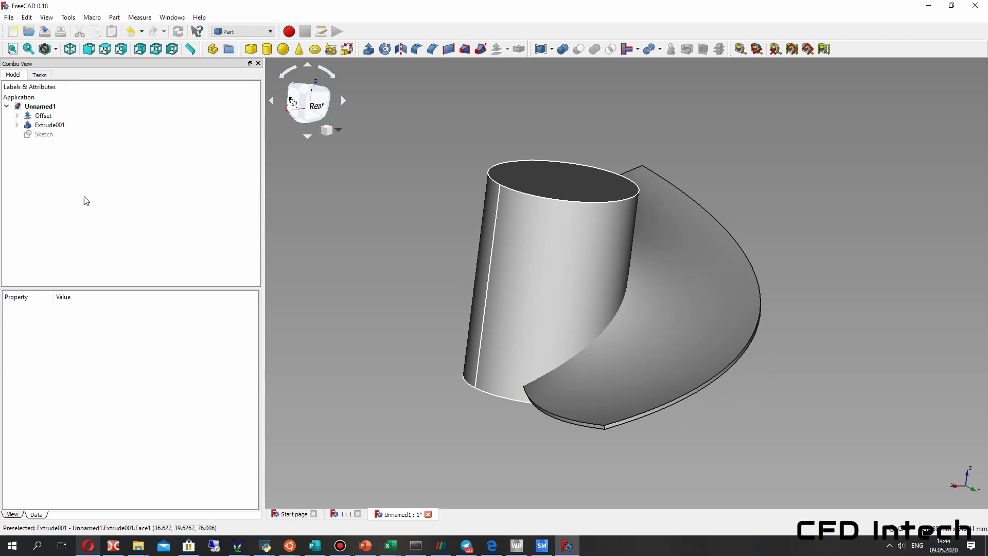
- Fuse the Offset blade and the extruded hub cylinder with a Boolean union
{"action": "left_click", "coordinate": [34, 116]}
{"action": "left_click", "coordinate": [46, 125], "text": "ctrl"}
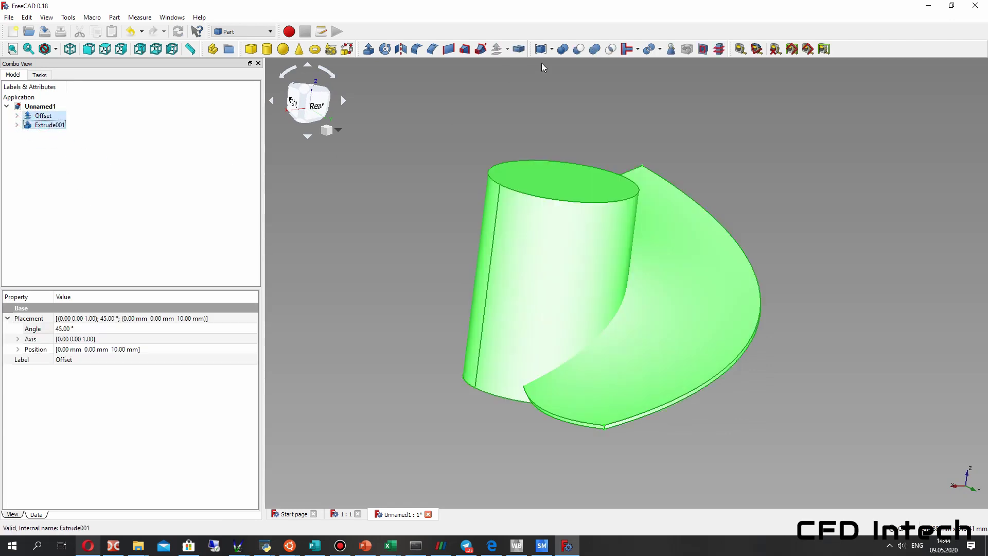
{"action": "left_click", "coordinate": [563, 49]}
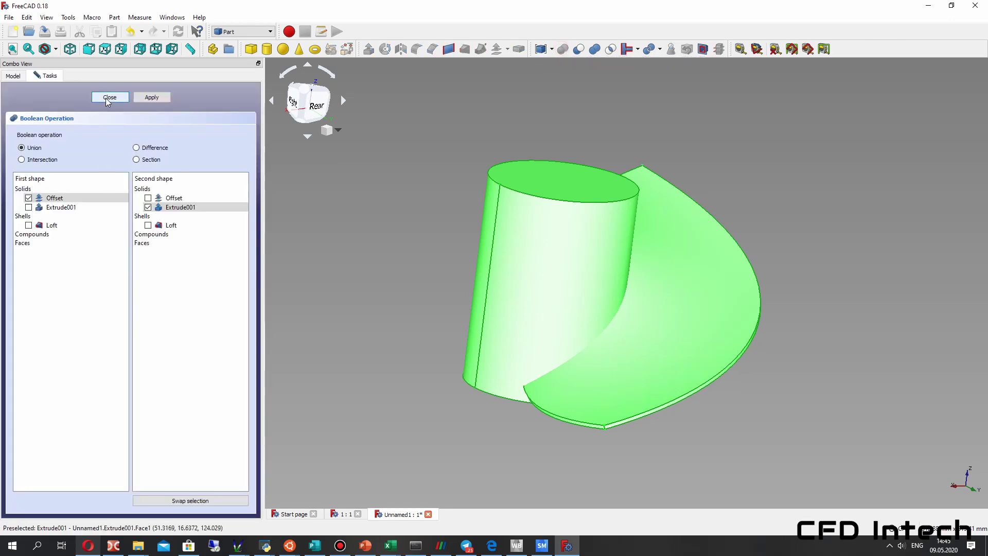
{"action": "left_click", "coordinate": [139, 97]}
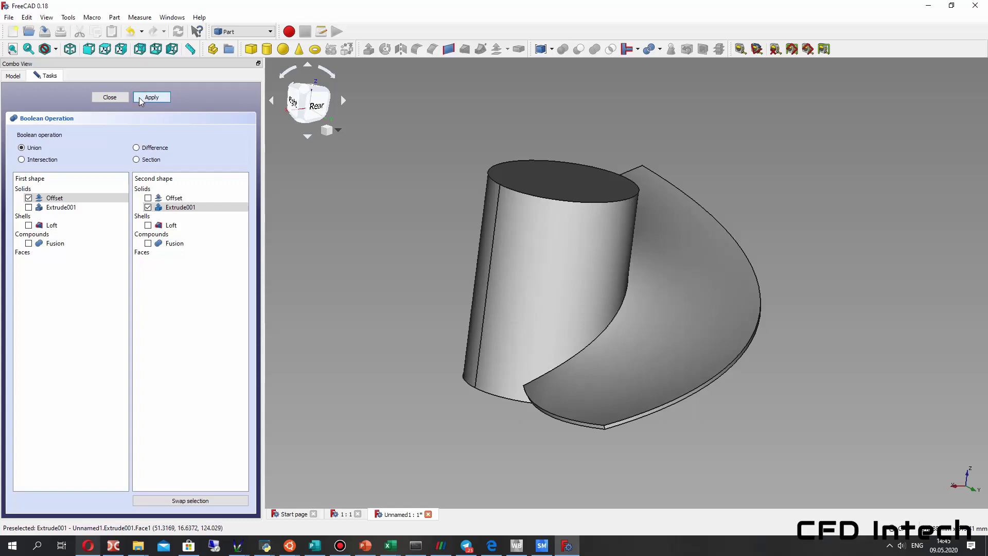
- Close the Boolean operation and examine where the fused blade and hub meet from several angles
{"action": "left_click", "coordinate": [93, 101]}
{"action": "left_click", "coordinate": [38, 117]}
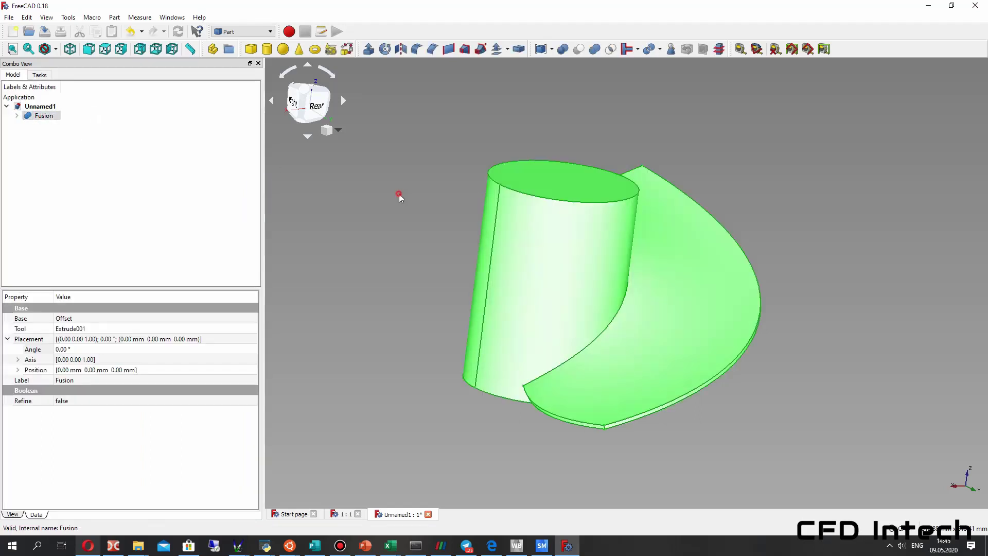
{"action": "left_click", "coordinate": [400, 193]}
{"action": "middle_click_drag", "start_coordinate": [545, 331], "coordinate": [401, 319]}
{"action": "left_click_drag", "start_coordinate": [401, 318], "coordinate": [580, 391]}
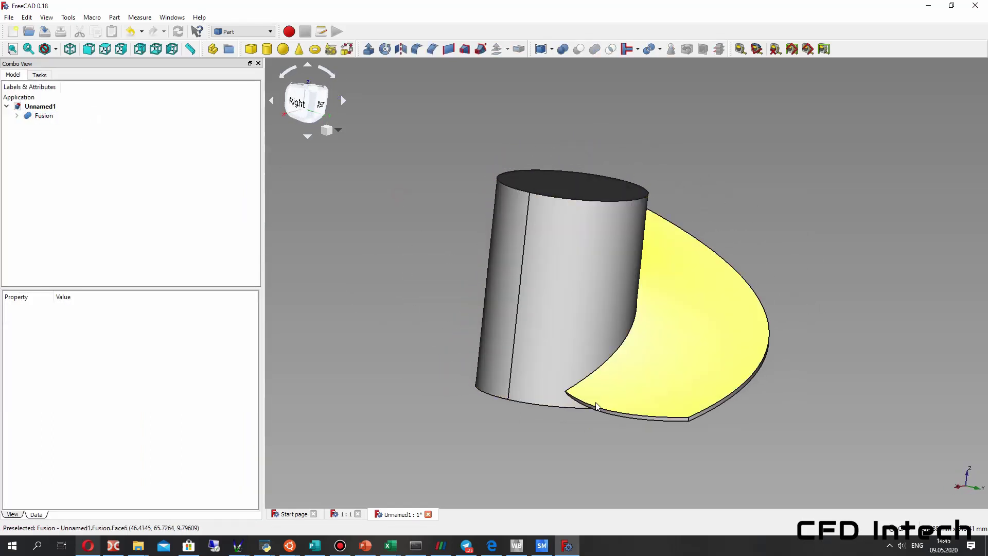
{"action": "scroll", "coordinate": [581, 408], "scroll_direction": "up", "scroll_amount": 5}
{"action": "scroll", "coordinate": [622, 292], "scroll_direction": "down", "scroll_amount": 5}
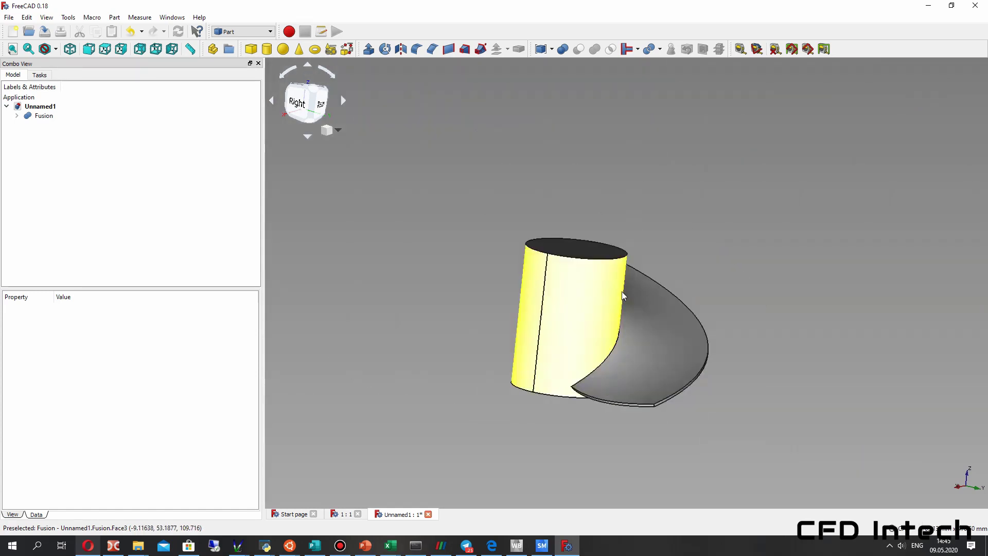
{"action": "left_click_drag", "start_coordinate": [591, 282], "coordinate": [570, 338]}
- Start a Fillet on the two long edges of the blade's lower end face with a 1.2 mm radius
{"action": "scroll", "coordinate": [565, 334], "scroll_direction": "up", "scroll_amount": 5}
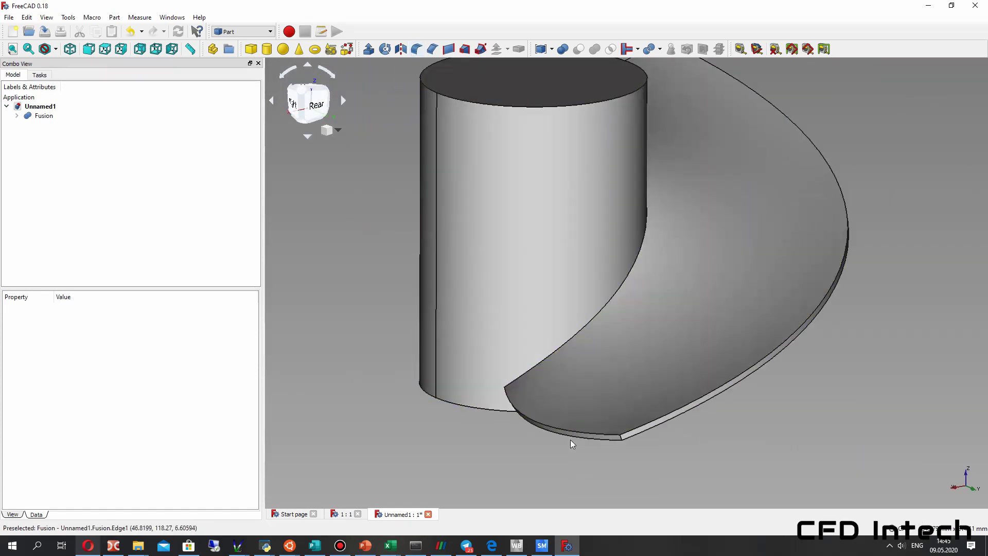
{"action": "left_click", "coordinate": [571, 433]}
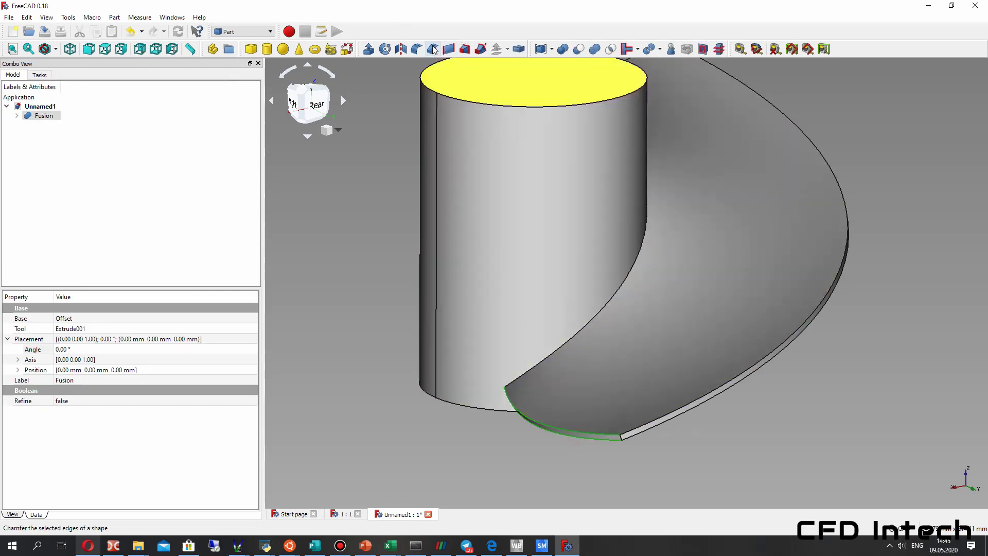
{"action": "left_click", "coordinate": [417, 48]}
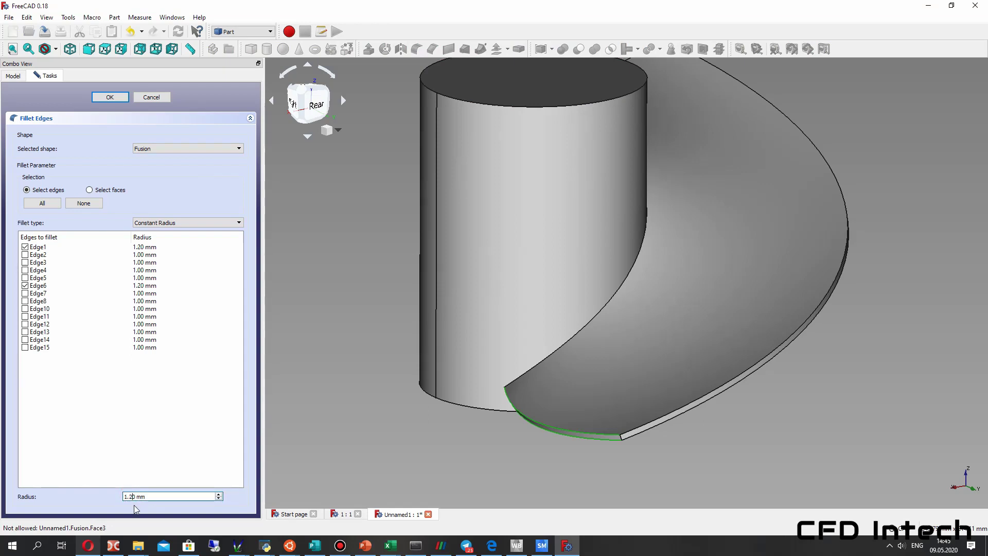
{"action": "key", "text": "BackSpace"}
{"action": "type", "text": "2"}
- Add both long edges of the blade's opposite end face to the fillet and apply it
{"action": "middle_click_drag", "start_coordinate": [748, 267], "coordinate": [654, 448]}
{"action": "left_click", "coordinate": [550, 154]}
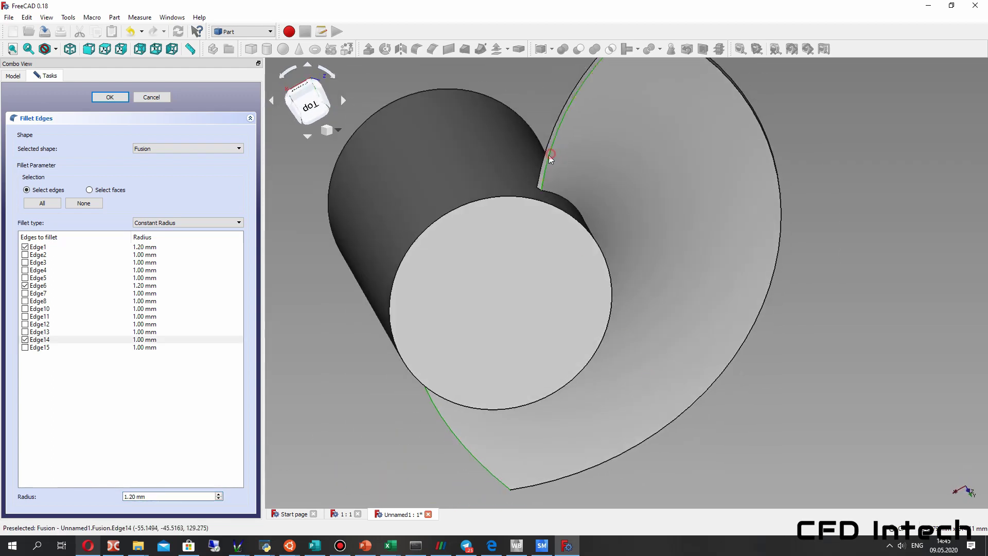
{"action": "middle_click_drag", "start_coordinate": [549, 155], "coordinate": [633, 333]}
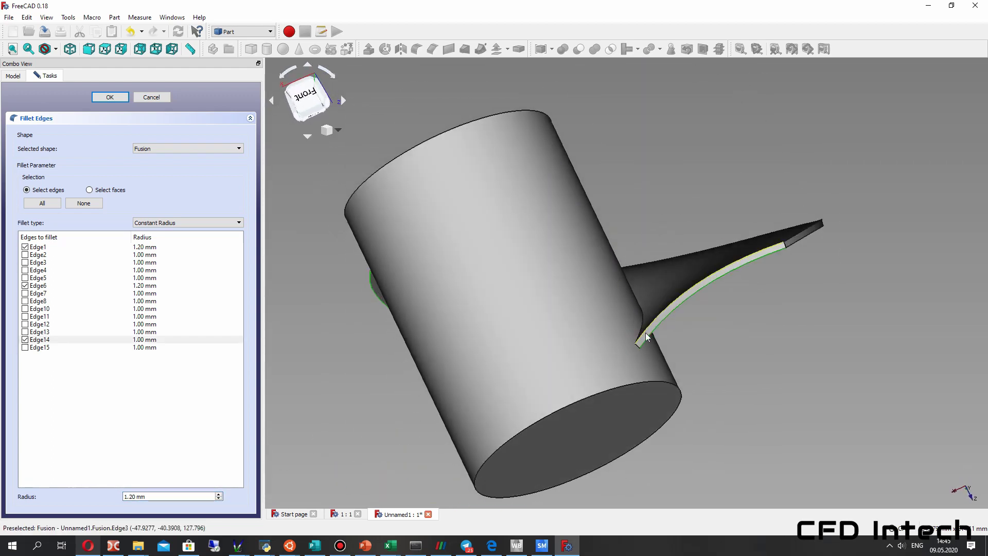
{"action": "left_click", "coordinate": [646, 337]}
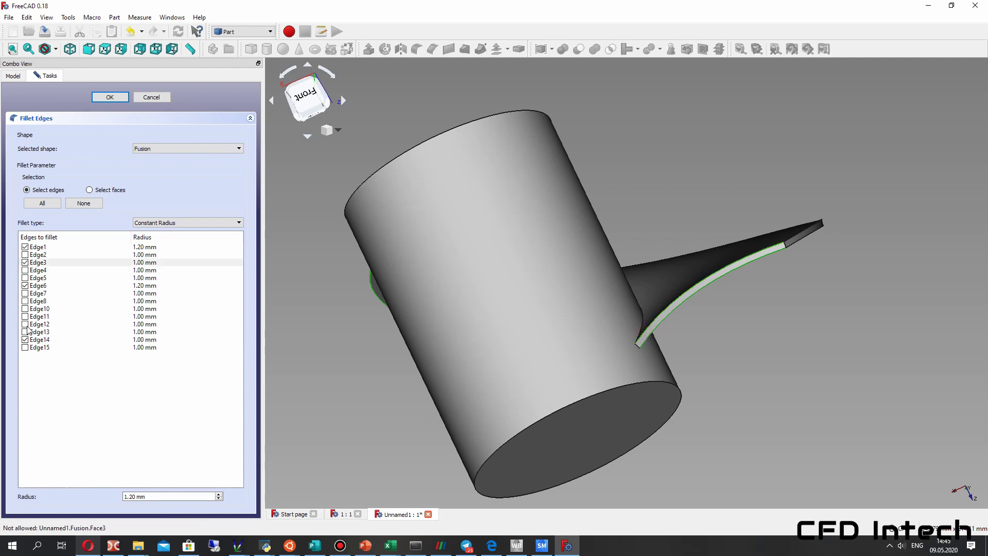
{"action": "middle_click_drag", "start_coordinate": [364, 371], "coordinate": [458, 202]}
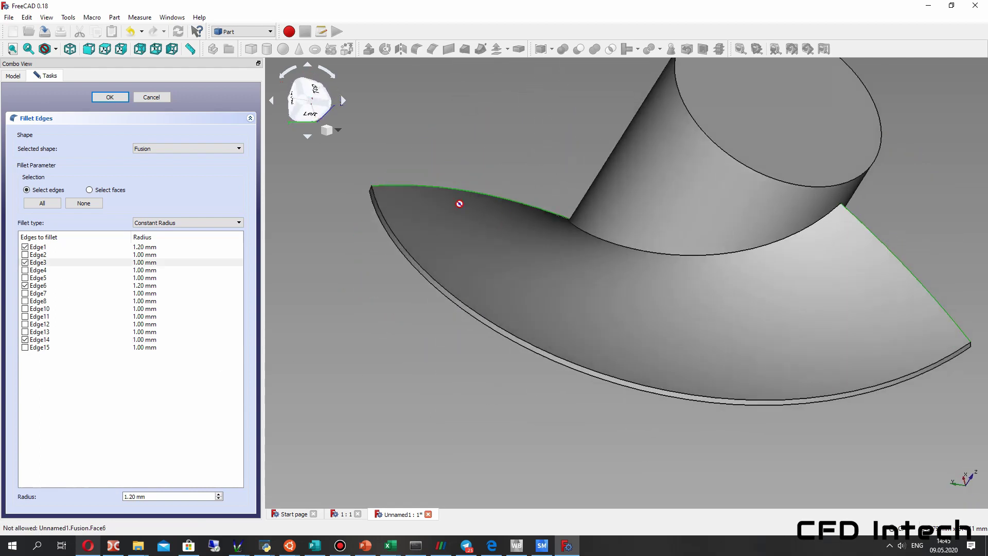
{"action": "left_click", "coordinate": [108, 98]}
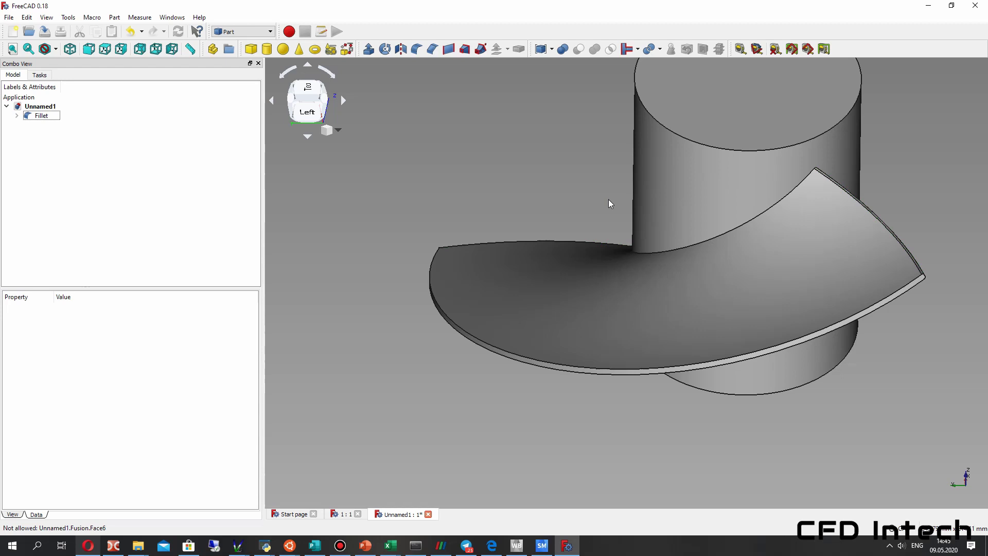
- Start another Fillet on the upper curve where the blade meets the hub
{"action": "middle_click_drag", "start_coordinate": [747, 283], "coordinate": [458, 407]}
{"action": "scroll", "coordinate": [364, 408], "scroll_direction": "up", "scroll_amount": 5}
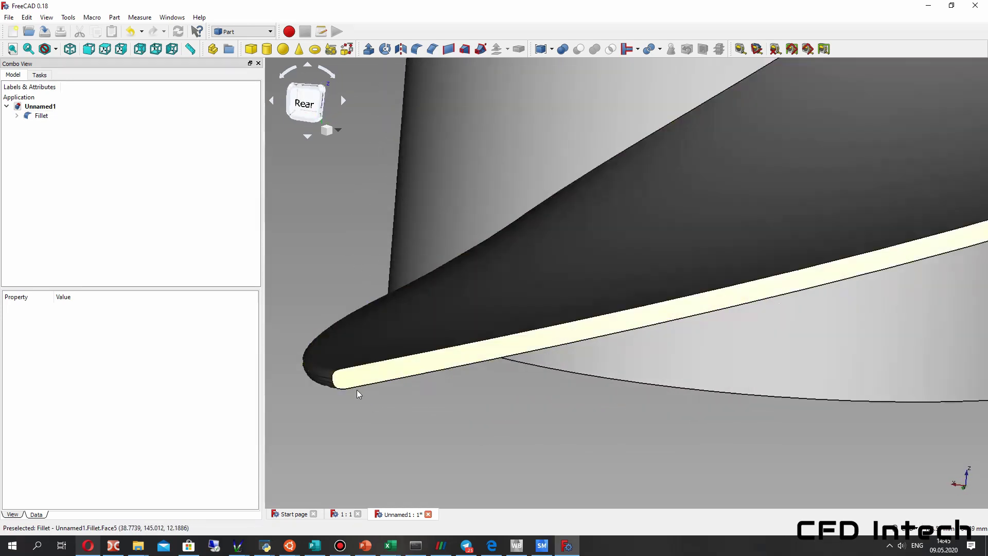
{"action": "scroll", "coordinate": [584, 338], "scroll_direction": "down", "scroll_amount": 5}
{"action": "middle_click_drag", "start_coordinate": [693, 280], "coordinate": [494, 273]}
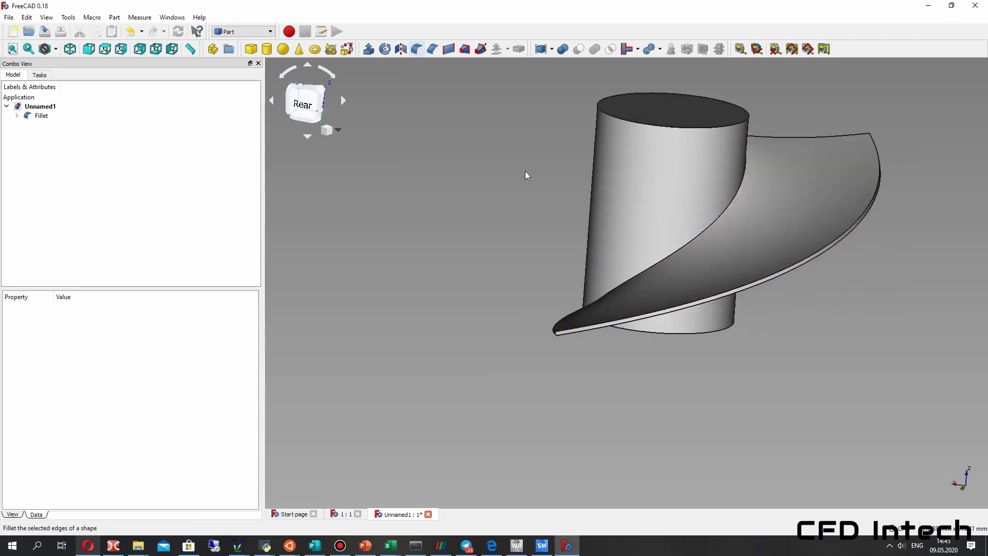
{"action": "left_click", "coordinate": [686, 246]}
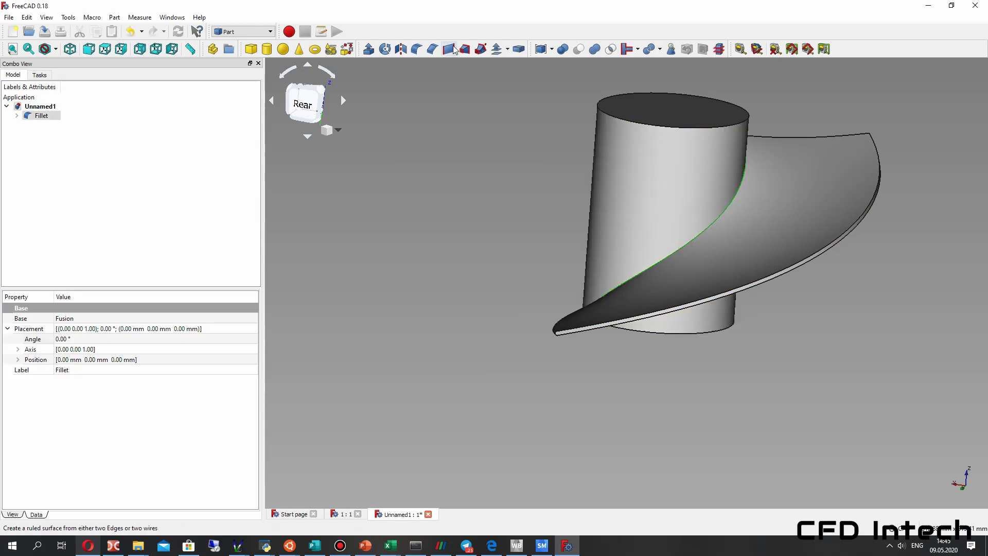
{"action": "left_click", "coordinate": [416, 50]}
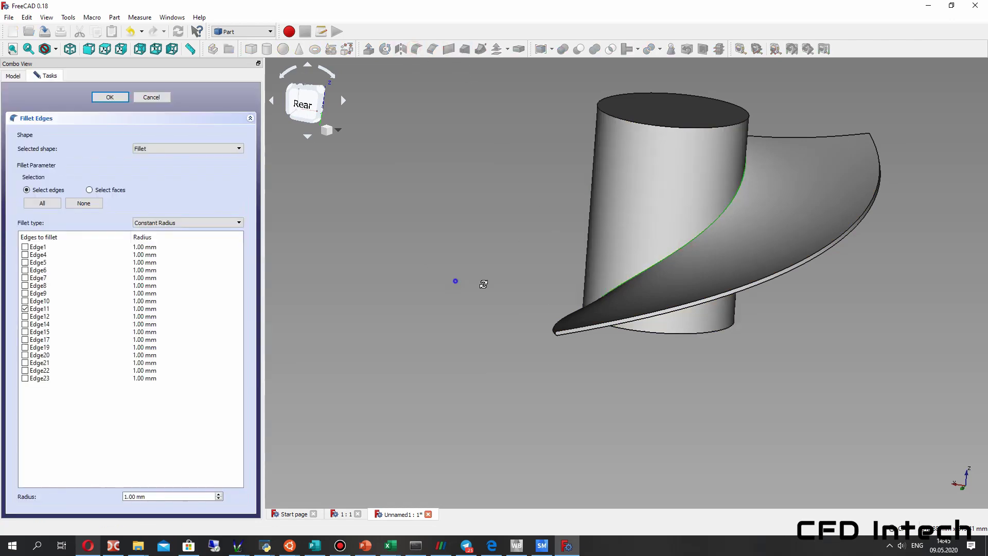
- Add the three short hub-side edges at the blade's lower end and the underside junction curve to the fillet
{"action": "middle_click_drag", "start_coordinate": [484, 284], "coordinate": [581, 306]}
{"action": "scroll", "coordinate": [545, 309], "scroll_direction": "up", "scroll_amount": 15}
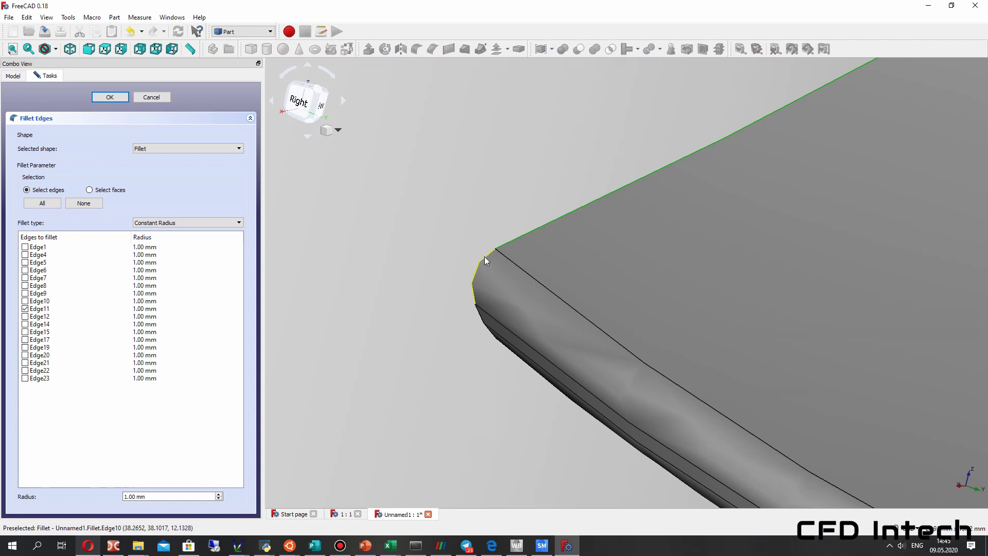
{"action": "left_click", "coordinate": [484, 257]}
{"action": "middle_click_drag", "start_coordinate": [484, 257], "coordinate": [557, 249]}
{"action": "left_click", "coordinate": [587, 226]}
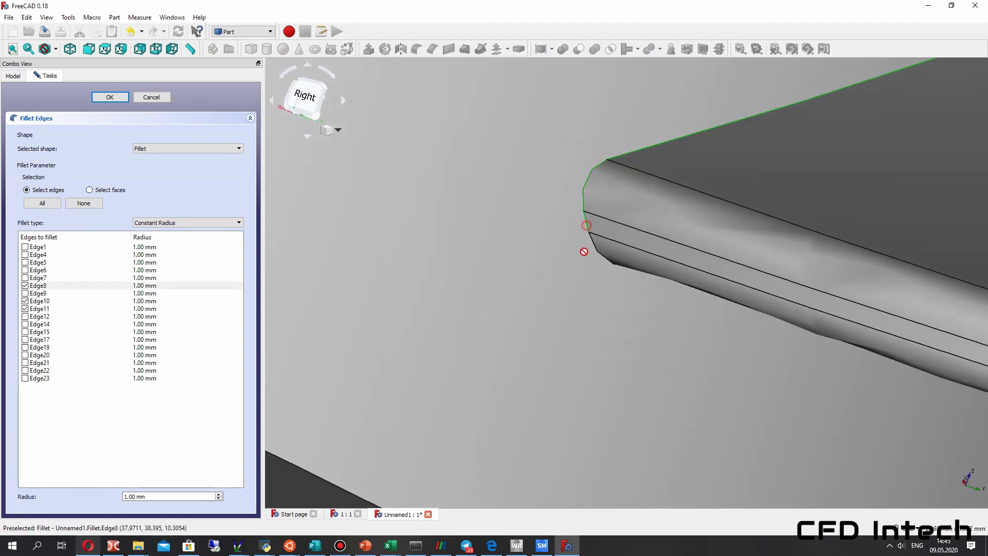
{"action": "left_click", "coordinate": [596, 253]}
{"action": "middle_click_drag", "start_coordinate": [691, 320], "coordinate": [533, 149]}
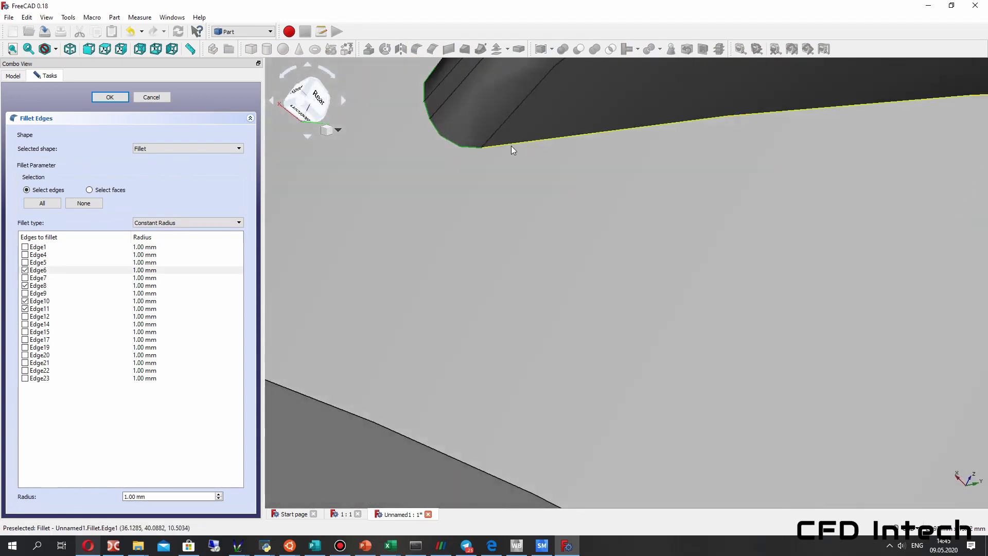
{"action": "left_click", "coordinate": [511, 149]}
- Add the three short hub-side edges at the blade's upper end and apply the junction fillet with a 1 mm radius
{"action": "scroll", "coordinate": [596, 192], "scroll_direction": "down", "scroll_amount": 5}
{"action": "middle_click_drag", "start_coordinate": [737, 241], "coordinate": [536, 276]}
{"action": "scroll", "coordinate": [529, 231], "scroll_direction": "up", "scroll_amount": 6}
{"action": "scroll", "coordinate": [550, 318], "scroll_direction": "up", "scroll_amount": 5}
{"action": "middle_click_drag", "start_coordinate": [550, 317], "coordinate": [594, 309]}
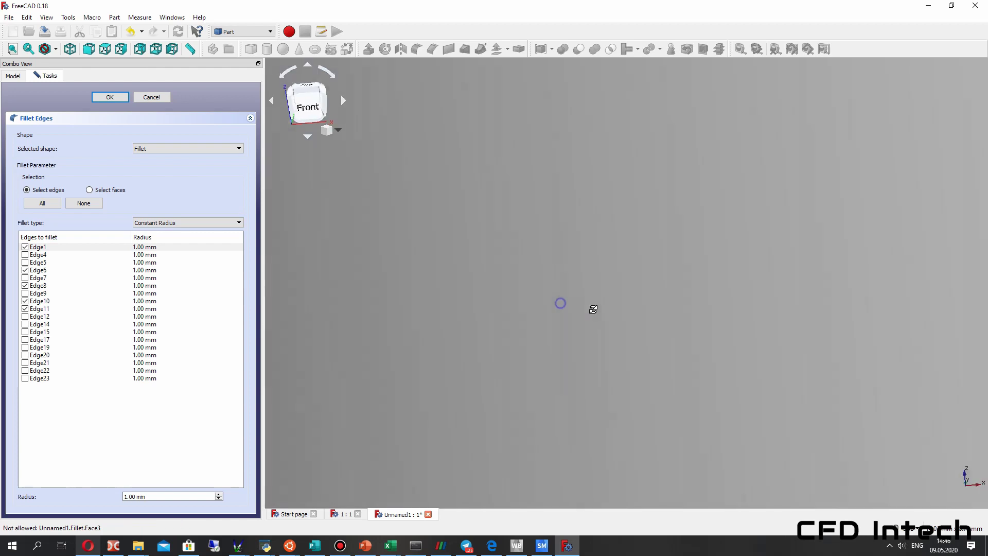
{"action": "scroll", "coordinate": [534, 285], "scroll_direction": "down", "scroll_amount": 6}
{"action": "scroll", "coordinate": [435, 270], "scroll_direction": "up", "scroll_amount": 8}
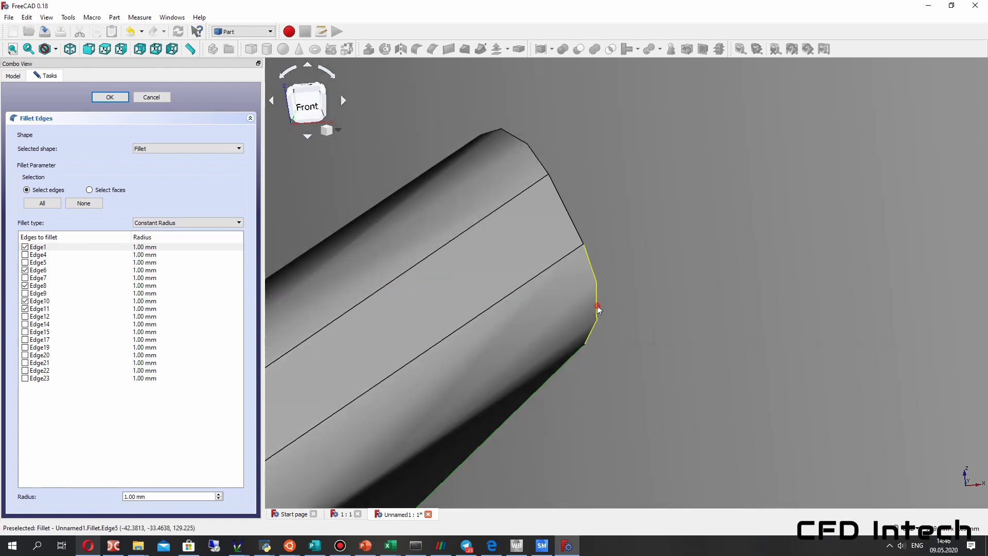
{"action": "left_click", "coordinate": [598, 308]}
{"action": "left_click", "coordinate": [565, 209]}
{"action": "left_click", "coordinate": [533, 154]}
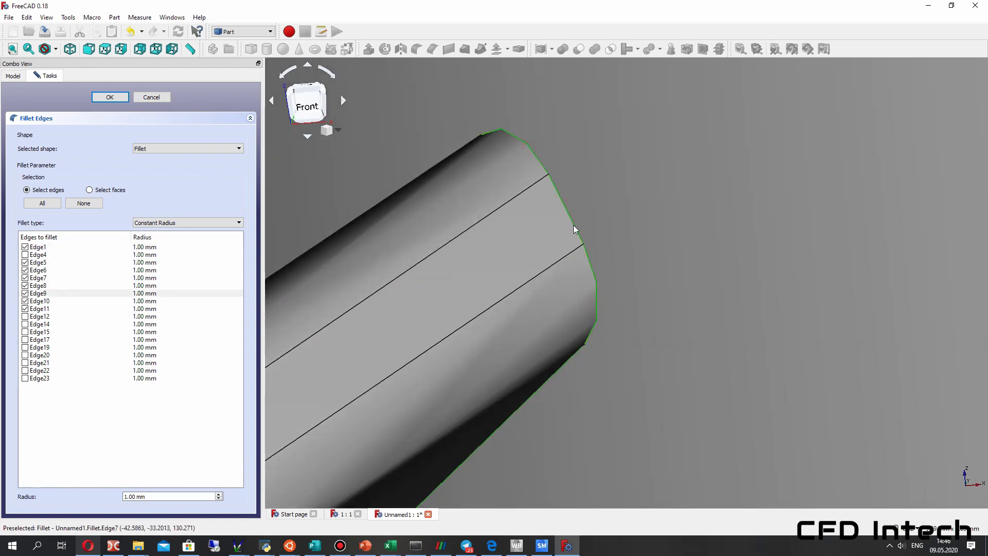
{"action": "middle_click_drag", "start_coordinate": [574, 225], "coordinate": [646, 272]}
{"action": "scroll", "coordinate": [597, 272], "scroll_direction": "down", "scroll_amount": 4}
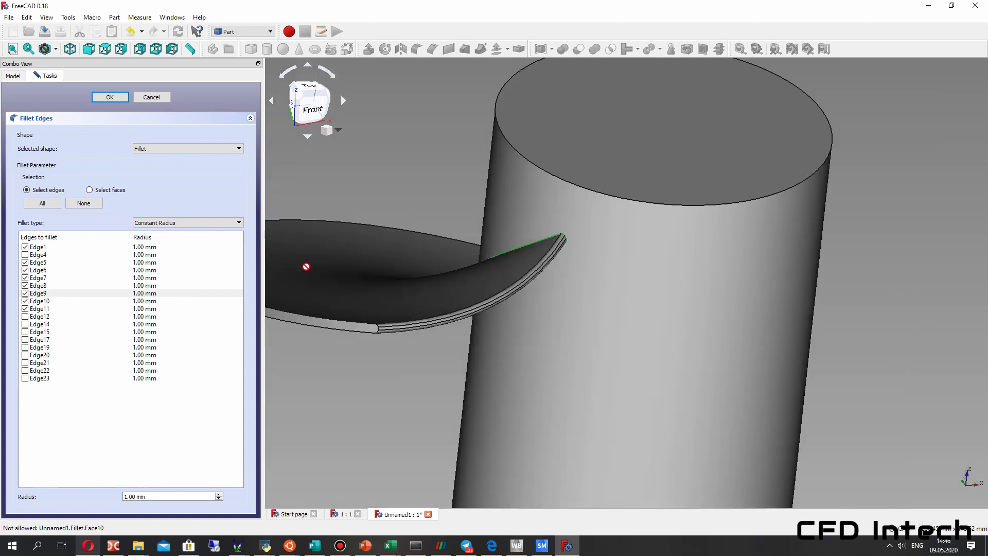
{"action": "left_click", "coordinate": [111, 97]}
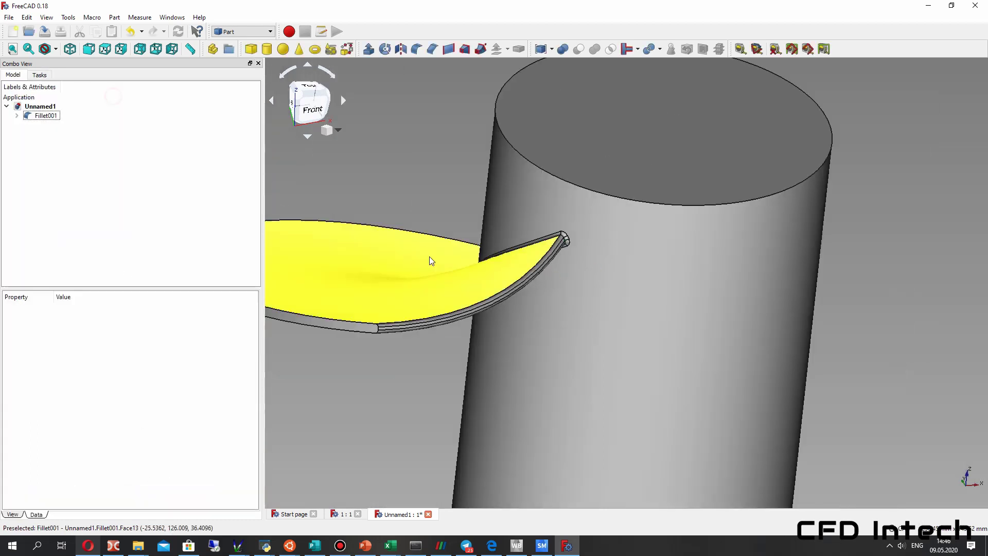
- Edit the blade-to-hub junction fillet and apply a larger radius to its edges
{"action": "scroll", "coordinate": [561, 346], "scroll_direction": "down", "scroll_amount": 3}
{"action": "middle_click_drag", "start_coordinate": [561, 347], "coordinate": [666, 448]}
{"action": "left_click", "coordinate": [47, 115]}
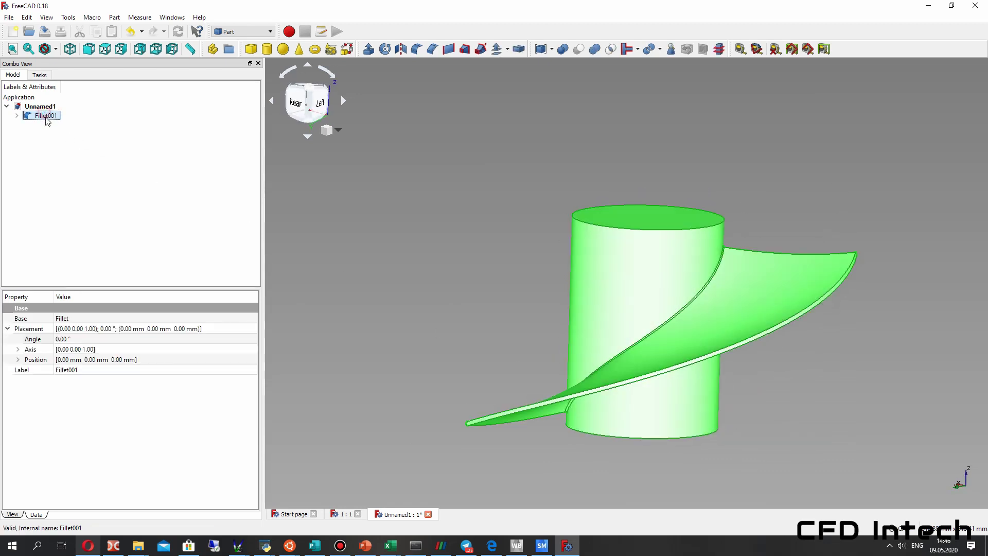
{"action": "right_click", "coordinate": [40, 119]}
{"action": "left_click", "coordinate": [64, 122]}
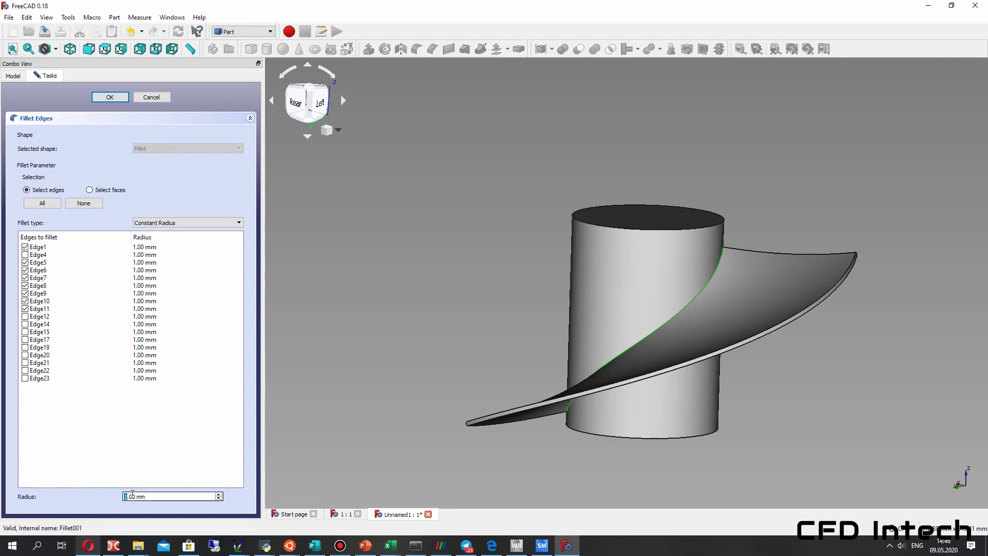
{"action": "left_click", "coordinate": [110, 97]}
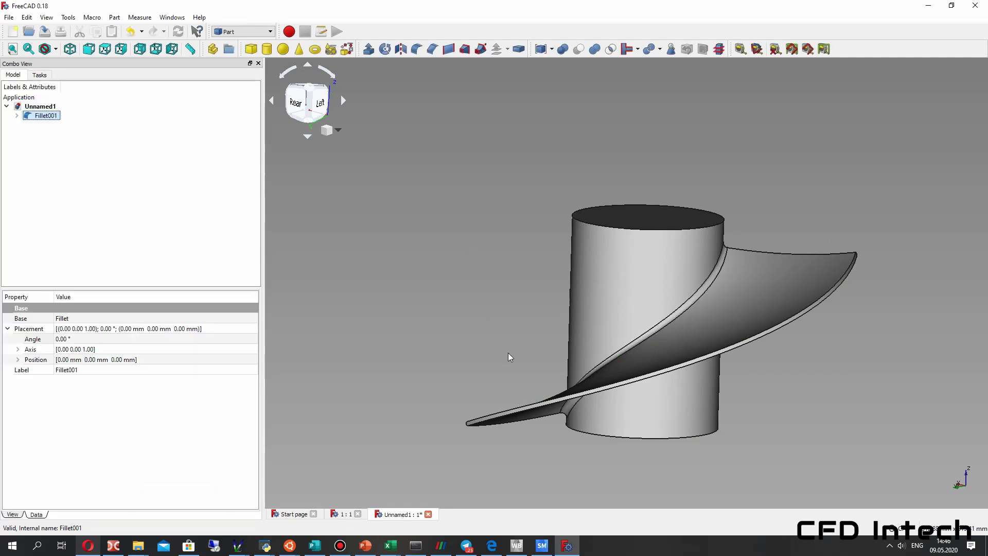
- In the Draft workbench, create an array of the filleted blade and hub and set its type to polar
{"action": "middle_click_drag", "start_coordinate": [598, 350], "coordinate": [546, 288]}
{"action": "scroll", "coordinate": [588, 303], "scroll_direction": "up", "scroll_amount": 2}
{"action": "scroll", "coordinate": [588, 304], "scroll_direction": "down", "scroll_amount": 2}
{"action": "left_click", "coordinate": [242, 31]}
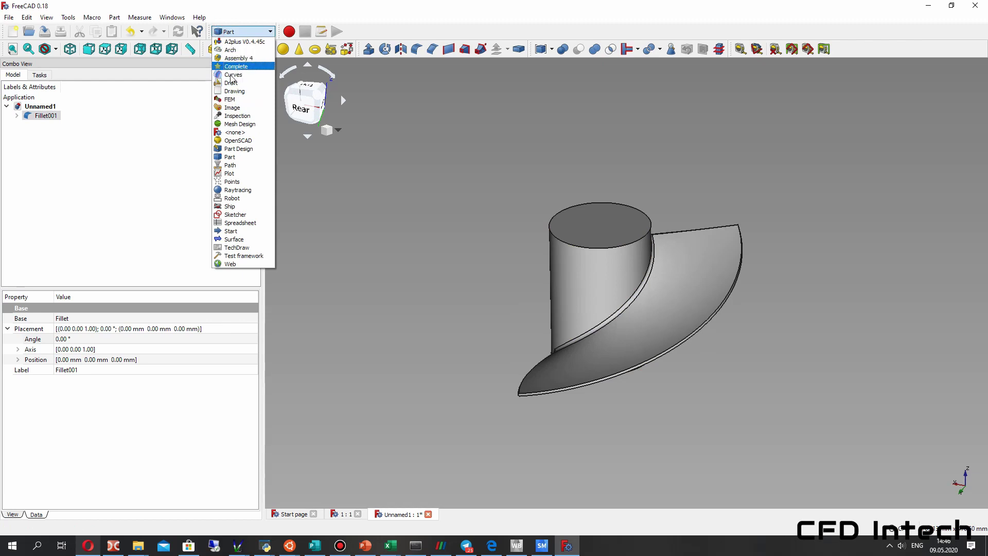
{"action": "left_click", "coordinate": [230, 81]}
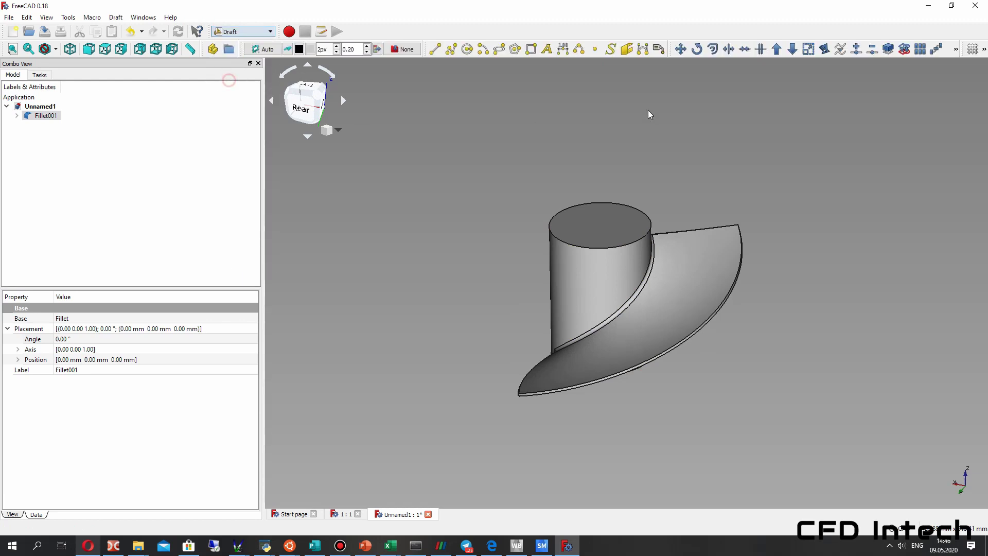
{"action": "left_click", "coordinate": [921, 49]}
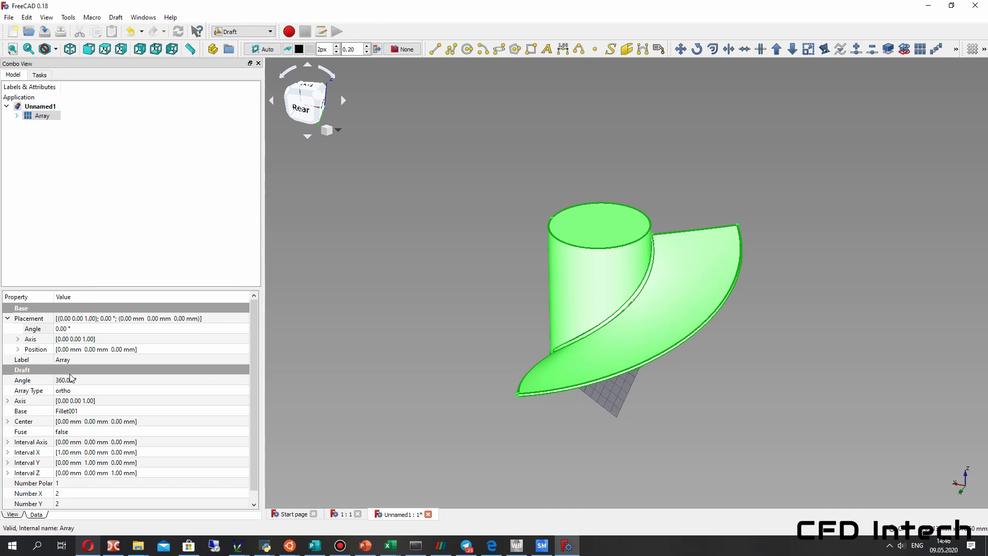
{"action": "left_click", "coordinate": [69, 395]}
{"action": "left_click", "coordinate": [68, 394]}
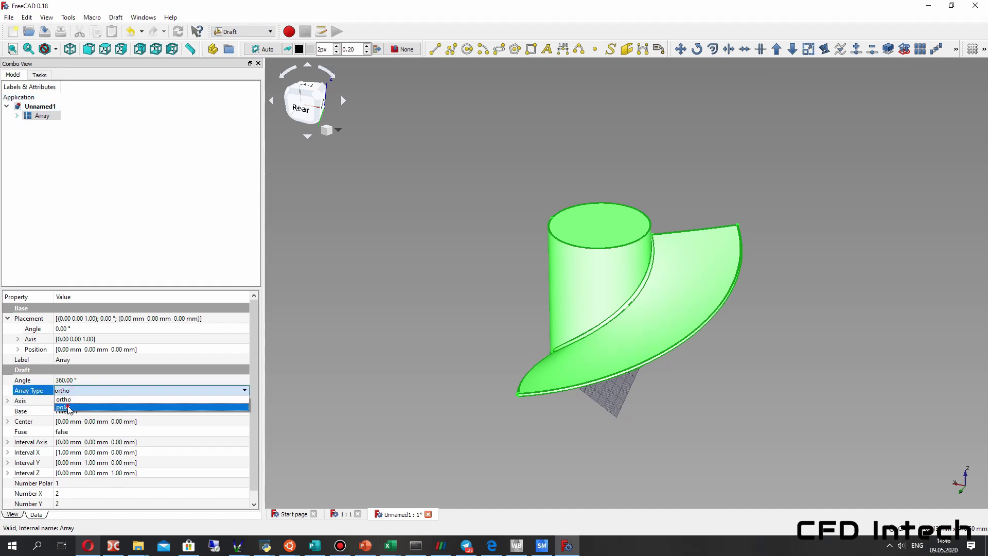
{"action": "left_click", "coordinate": [68, 407]}
- Set the array's X and Y counts to 1 and its polar count to 3
{"action": "scroll", "coordinate": [68, 425], "scroll_direction": "down", "scroll_amount": 1}
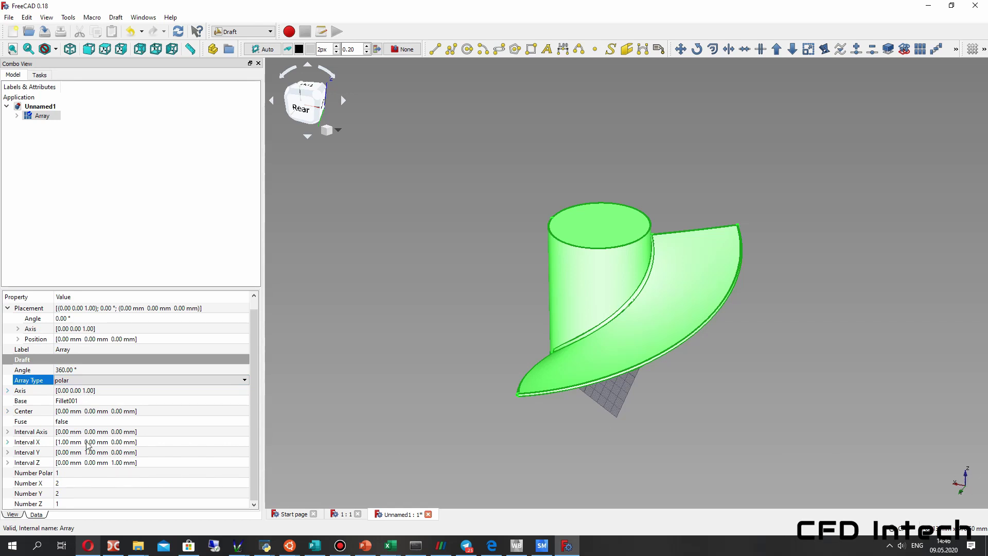
{"action": "left_click", "coordinate": [69, 484]}
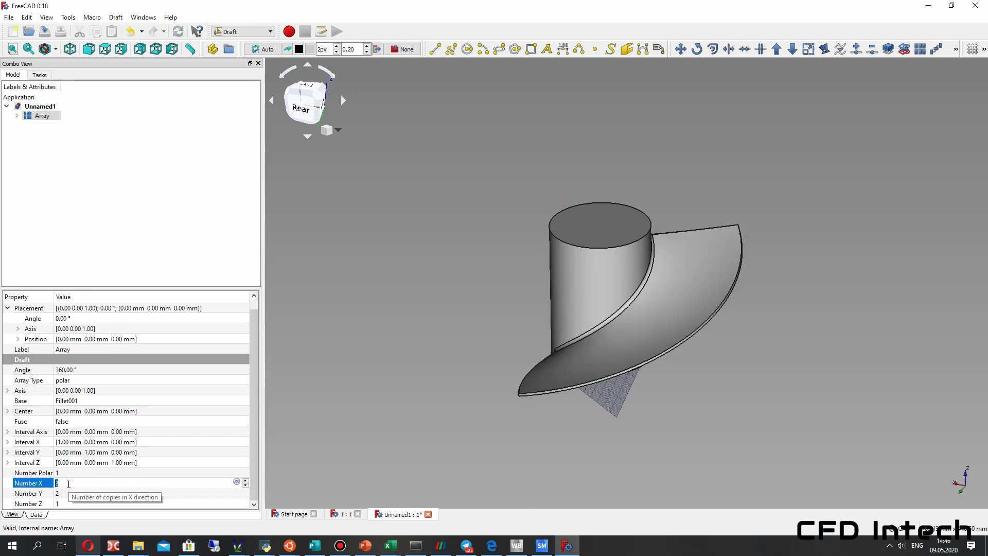
{"action": "type", "text": "1"}
{"action": "left_click", "coordinate": [62, 472]}
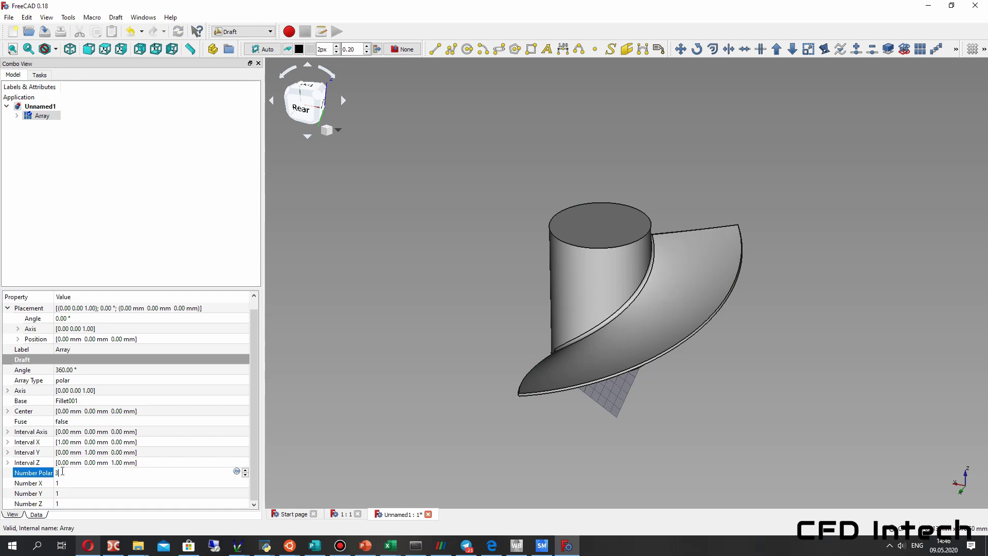
{"action": "key", "text": "Return"}
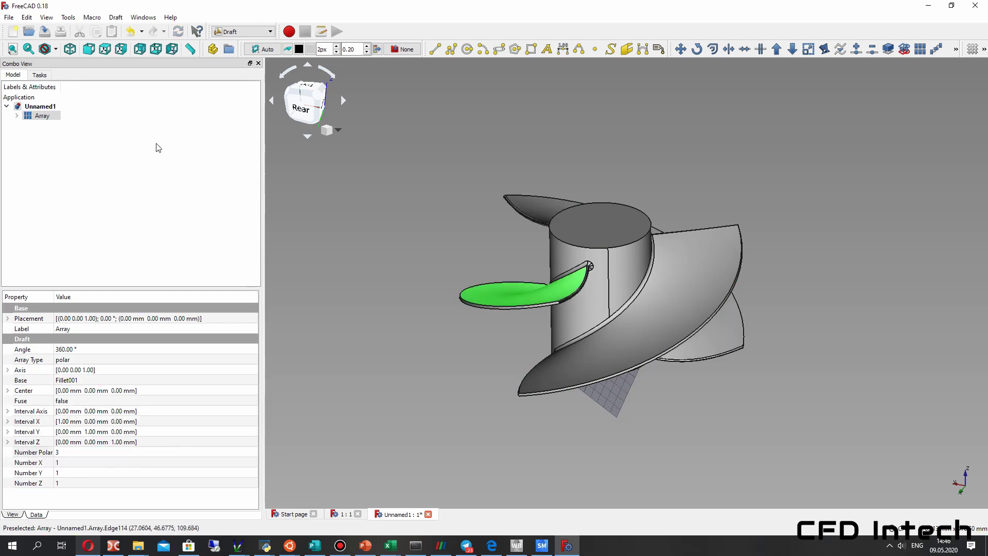
- Set the polar array's Fuse property to true so its three blade-and-hub copies are joined
{"action": "left_click", "coordinate": [74, 402]}
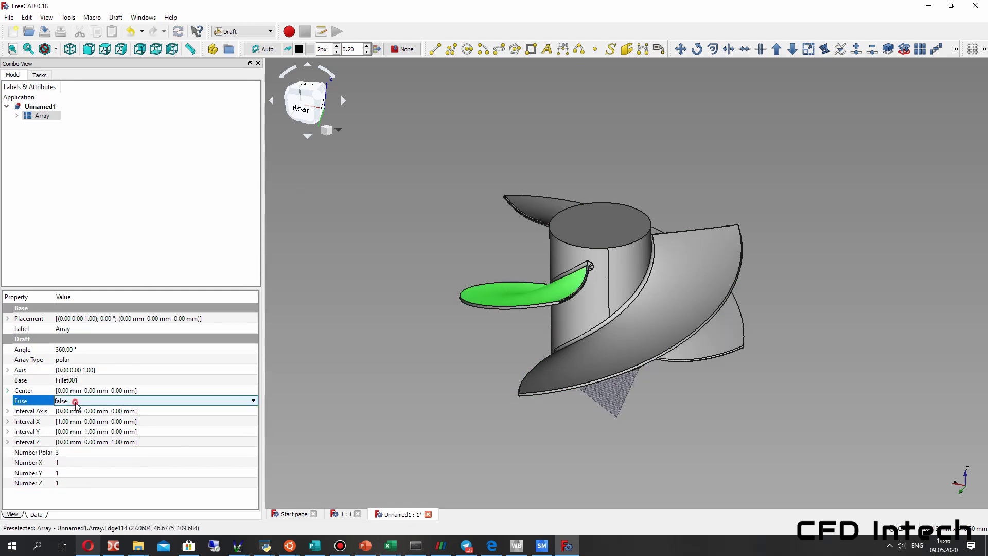
{"action": "left_click", "coordinate": [73, 402]}
{"action": "left_click", "coordinate": [61, 418]}
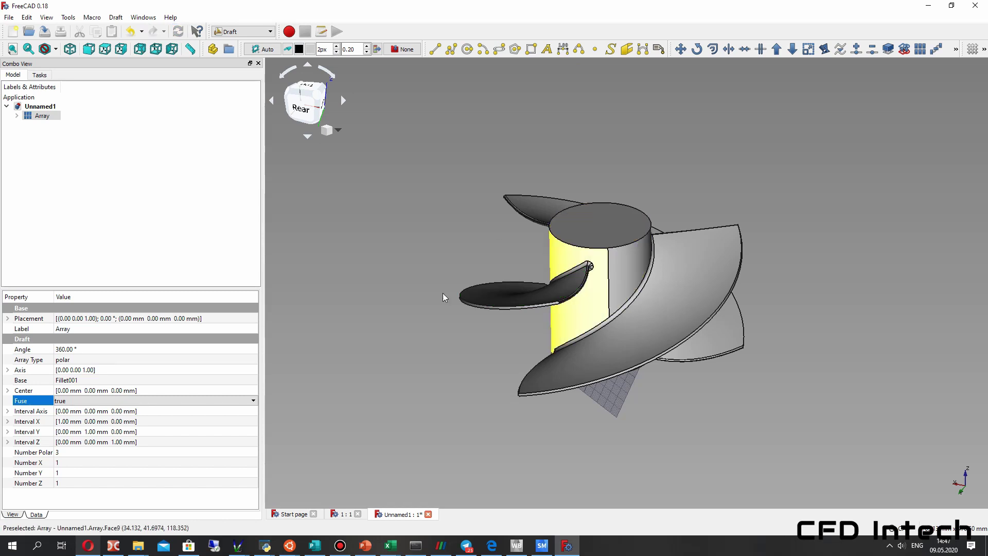
{"action": "middle_click_drag", "start_coordinate": [448, 294], "coordinate": [534, 342]}
{"action": "left_click", "coordinate": [571, 234]}
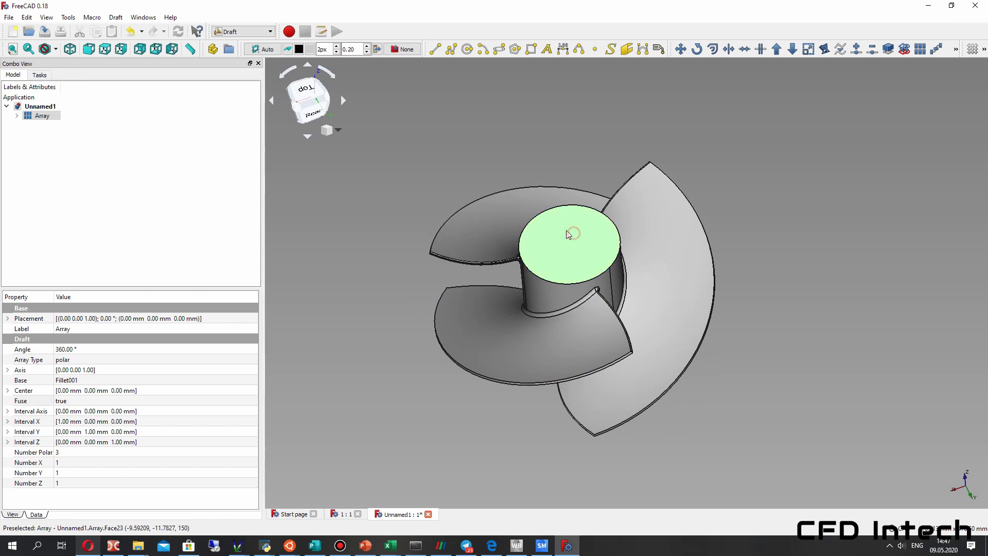
{"action": "middle_click_drag", "start_coordinate": [538, 283], "coordinate": [530, 208]}
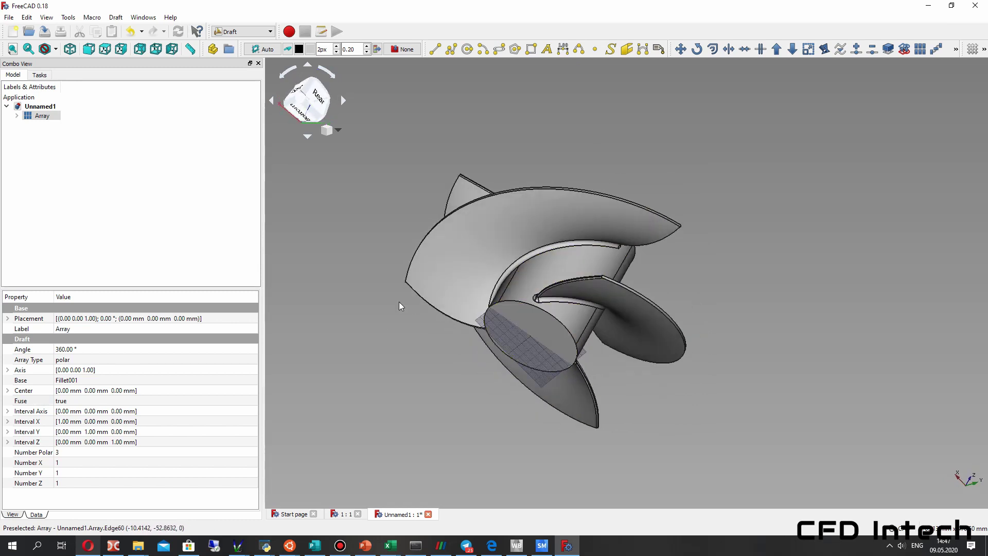
{"action": "scroll", "coordinate": [399, 302], "scroll_direction": "up", "scroll_amount": 2}
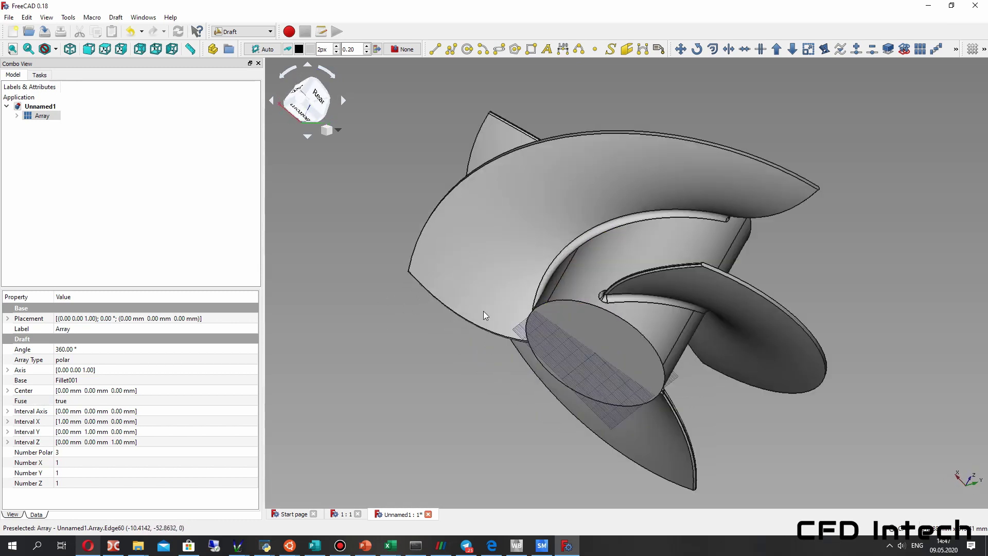
{"action": "left_click", "coordinate": [242, 31]}
{"action": "left_click", "coordinate": [230, 156]}
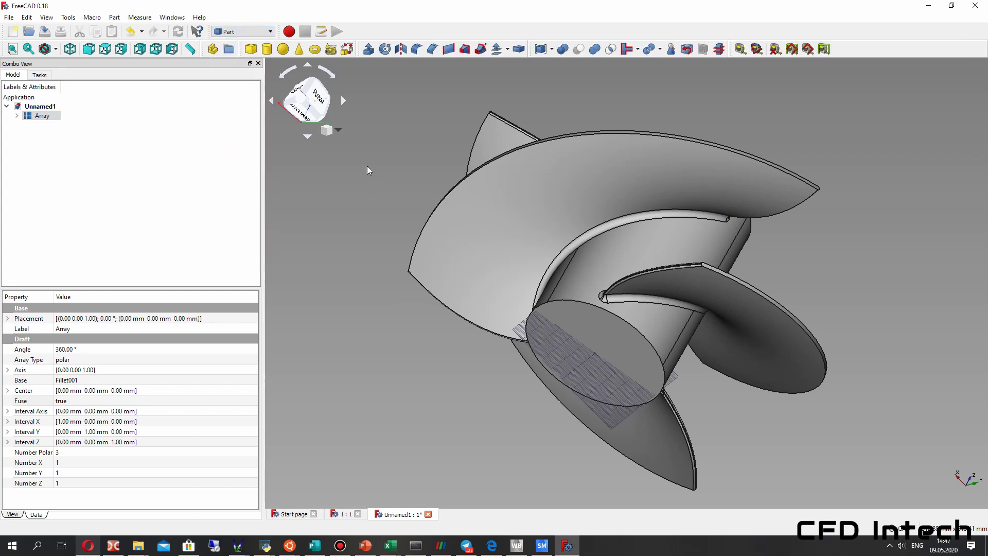
{"action": "left_click", "coordinate": [364, 152]}
{"action": "left_click", "coordinate": [572, 378]}
{"action": "left_click", "coordinate": [369, 245]}
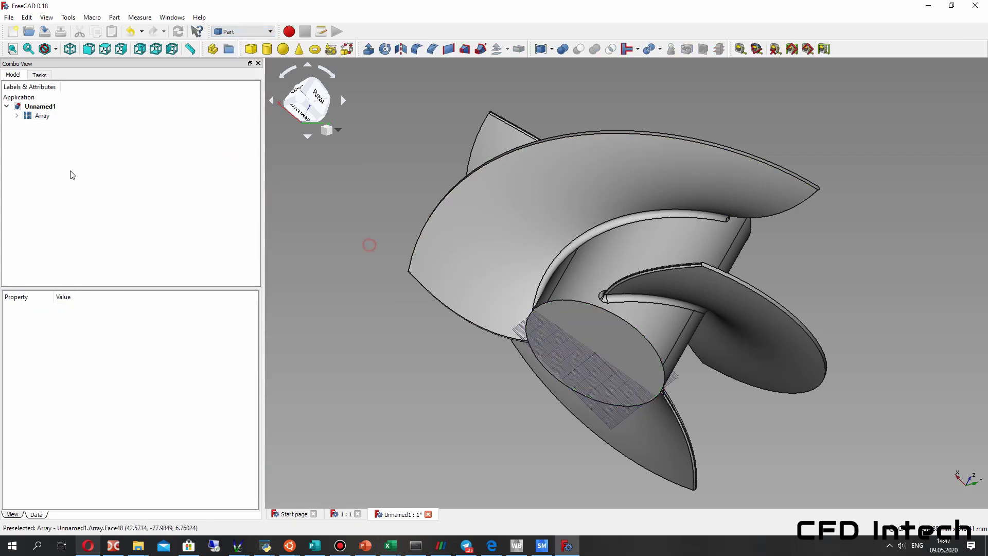
{"action": "left_click", "coordinate": [20, 117]}
- In the Sketcher workbench, create a new sketch on the hub's top face using the FlatFace attachment
{"action": "middle_click_drag", "start_coordinate": [492, 191], "coordinate": [500, 329]}
{"action": "left_click", "coordinate": [431, 171]}
{"action": "middle_click_drag", "start_coordinate": [397, 179], "coordinate": [417, 178]}
{"action": "key", "text": "2"}
{"action": "left_click", "coordinate": [642, 283]}
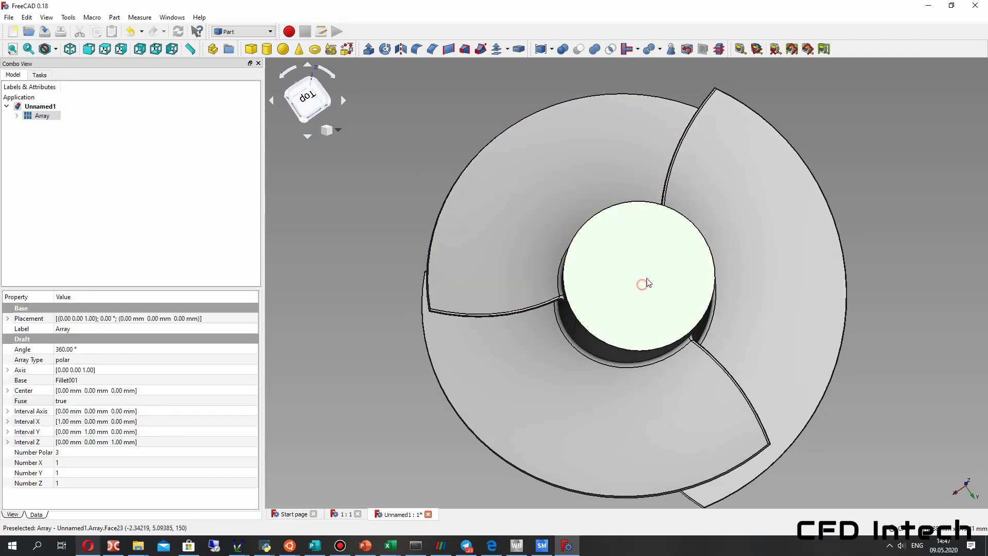
{"action": "left_click", "coordinate": [225, 32]}
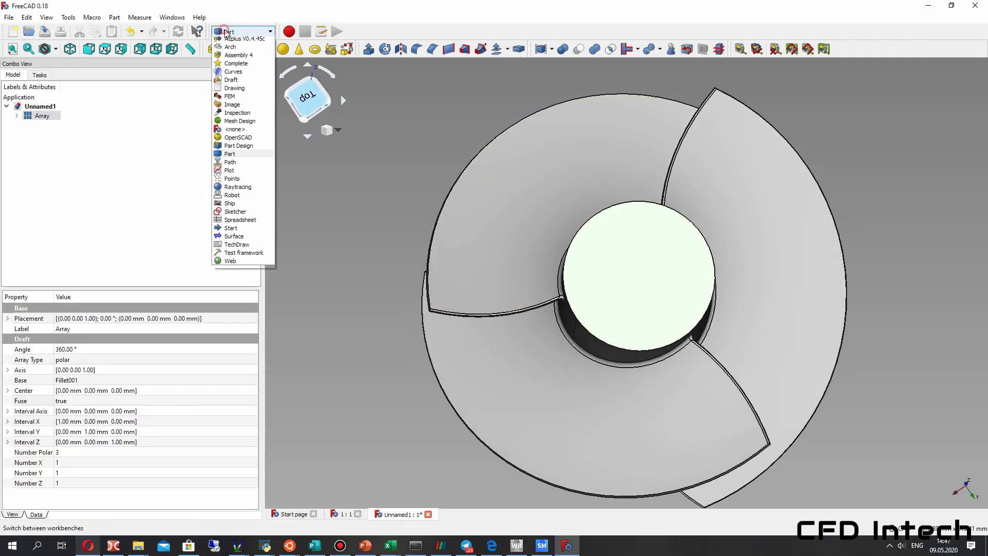
{"action": "left_click", "coordinate": [235, 212]}
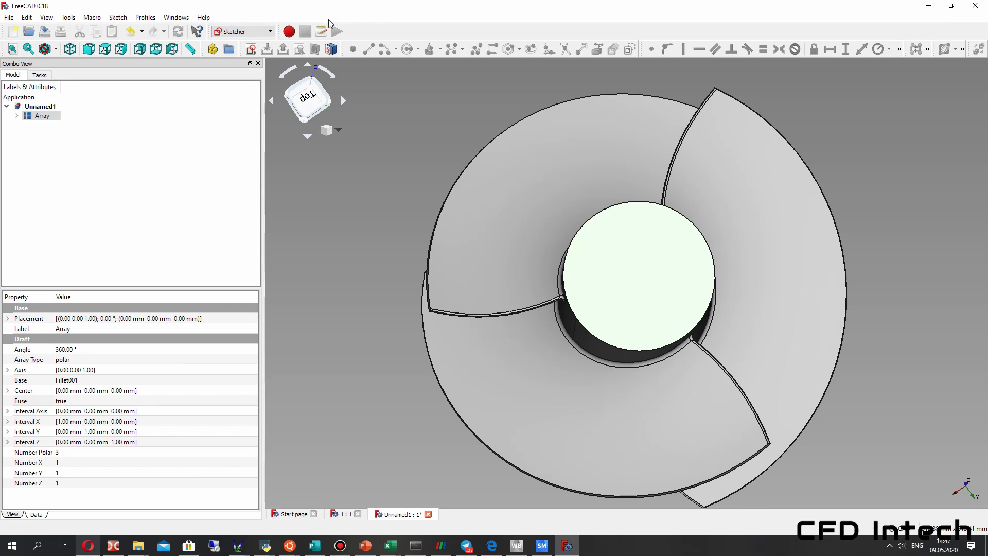
{"action": "left_click", "coordinate": [251, 49]}
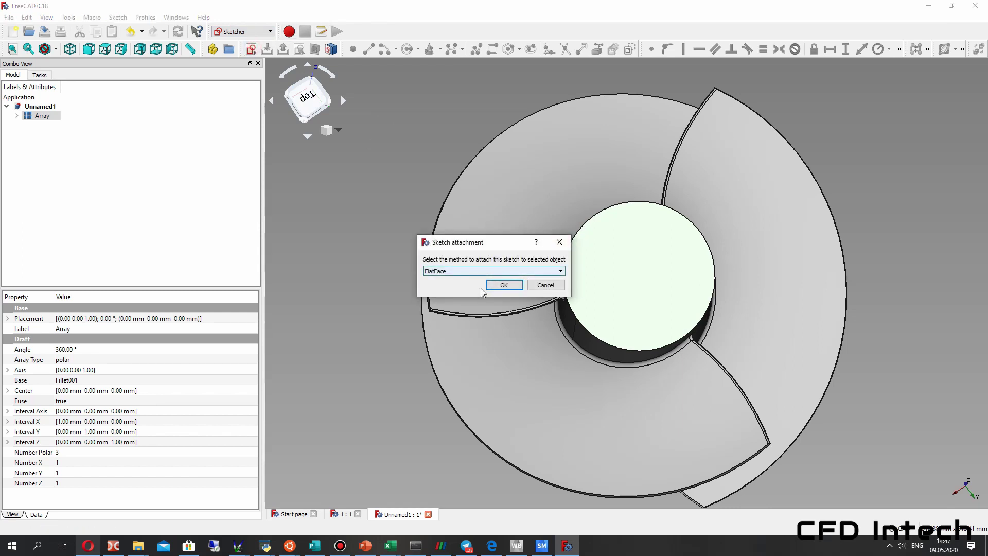
{"action": "left_click", "coordinate": [497, 286]}
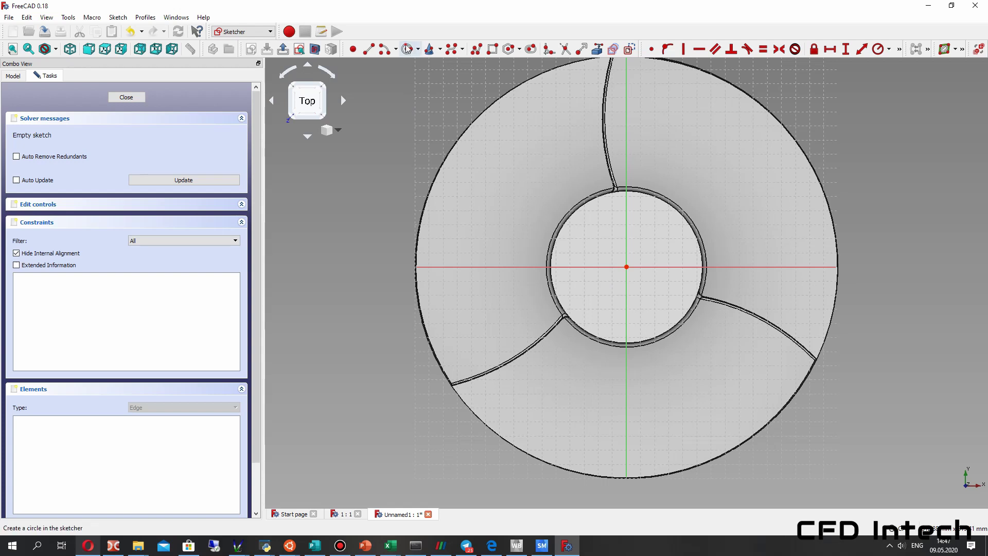
- Sketch a circle of about 40 mm radius centred on the origin, inside the hub's outline
{"action": "left_click", "coordinate": [407, 49]}
{"action": "left_click", "coordinate": [626, 267]}
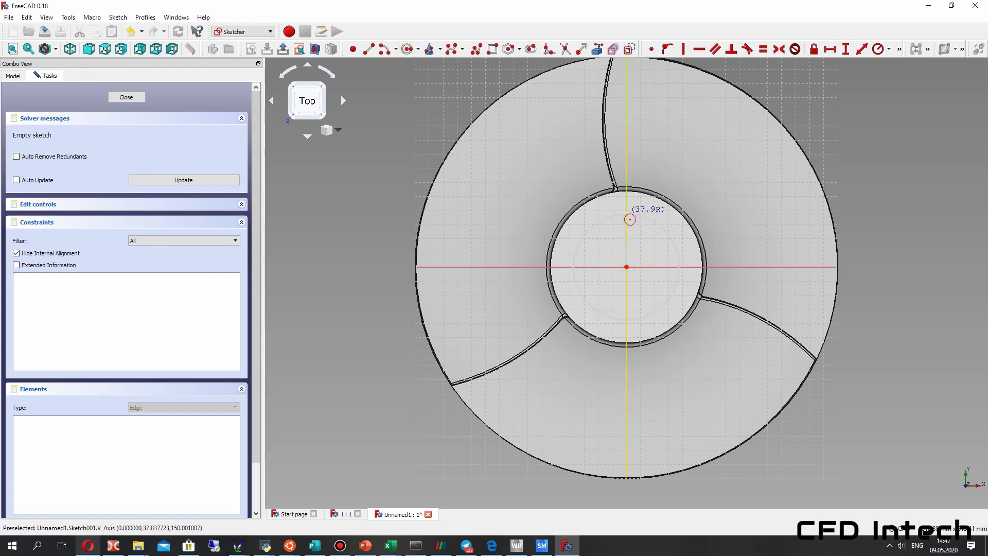
{"action": "left_click", "coordinate": [627, 210]}
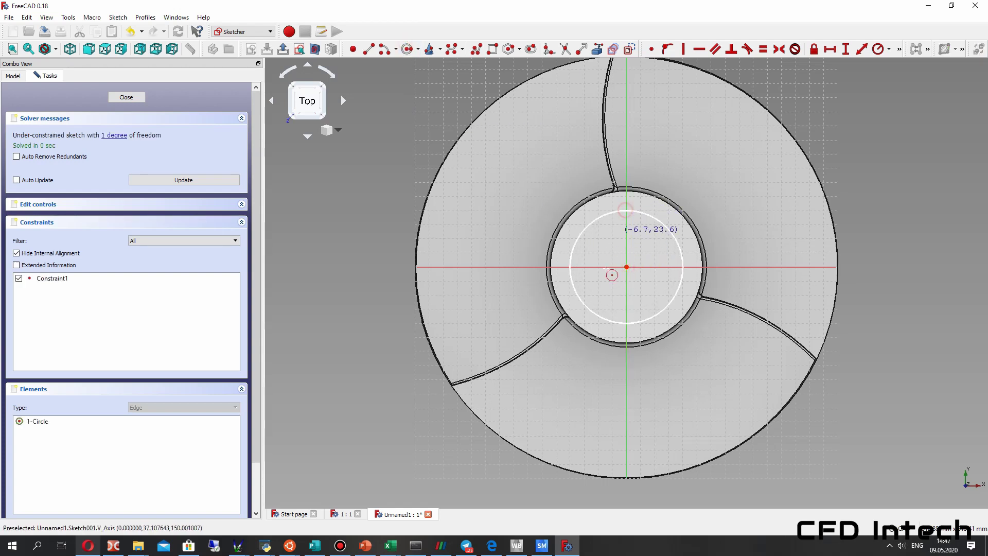
{"action": "scroll", "coordinate": [638, 271], "scroll_direction": "down", "scroll_amount": 2}
{"action": "scroll", "coordinate": [632, 264], "scroll_direction": "up", "scroll_amount": 4}
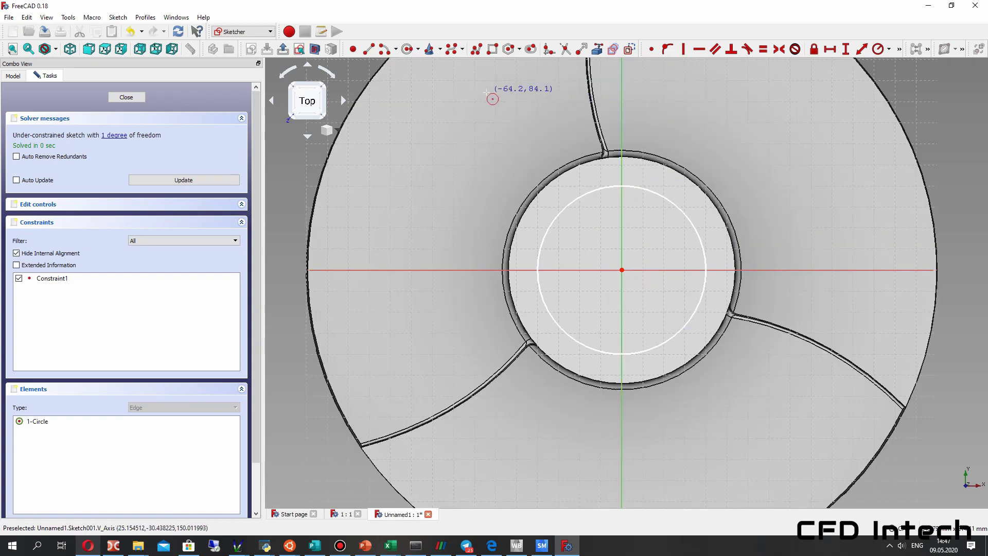
- Sketch a rectangle about 20 mm wide and 37 mm high that crosses the upper part of the circle
{"action": "left_click", "coordinate": [492, 48]}
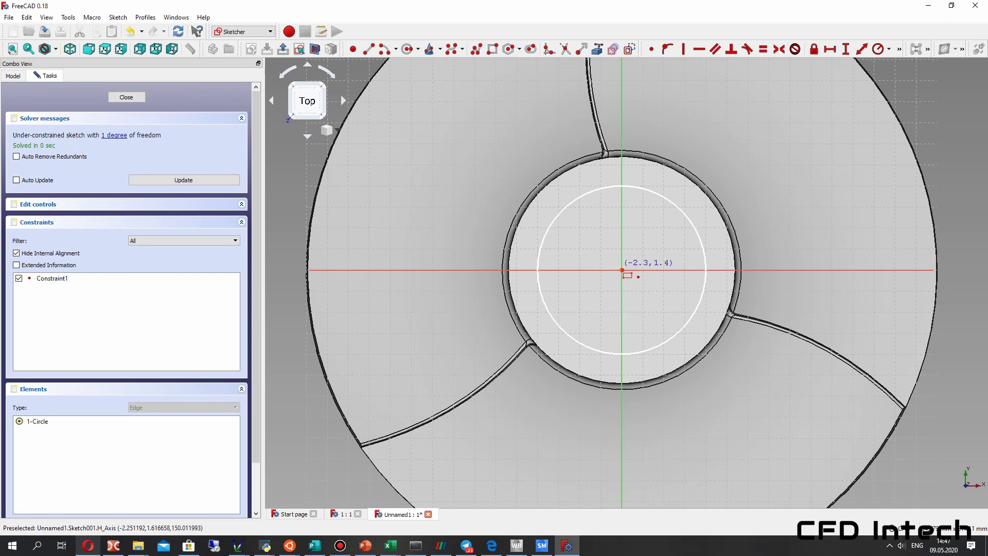
{"action": "left_click", "coordinate": [595, 242]}
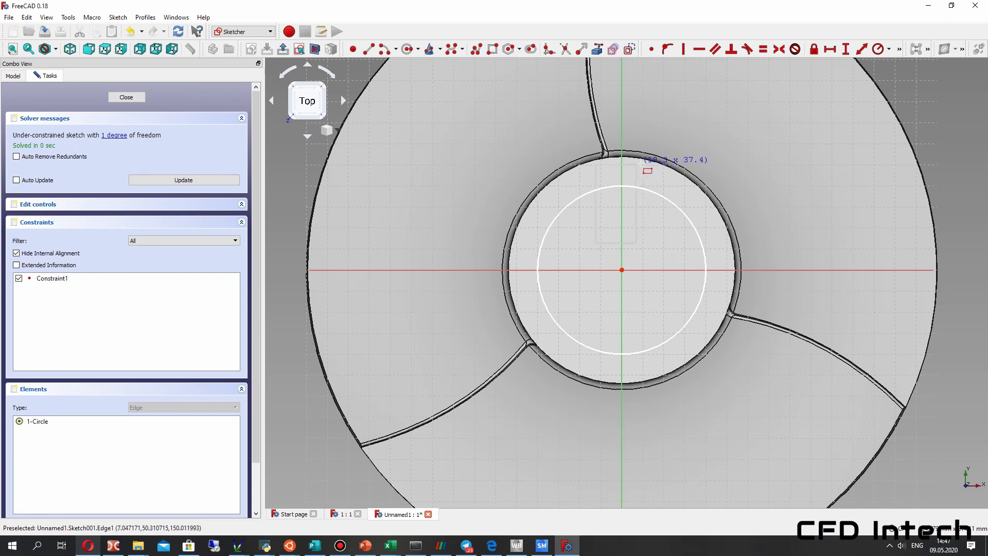
{"action": "left_click", "coordinate": [642, 164]}
{"action": "right_click", "coordinate": [608, 174]}
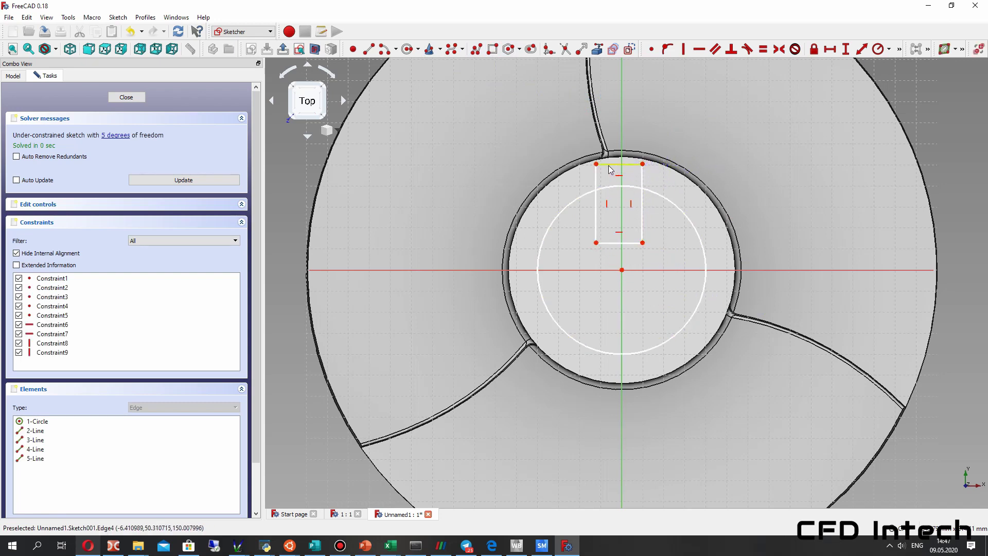
- Make the rectangle's upper edge symmetric about the origin and stretch the rectangle into a narrow strip reaching about 46 mm above the centre
{"action": "left_click", "coordinate": [619, 163]}
{"action": "left_click", "coordinate": [781, 49]}
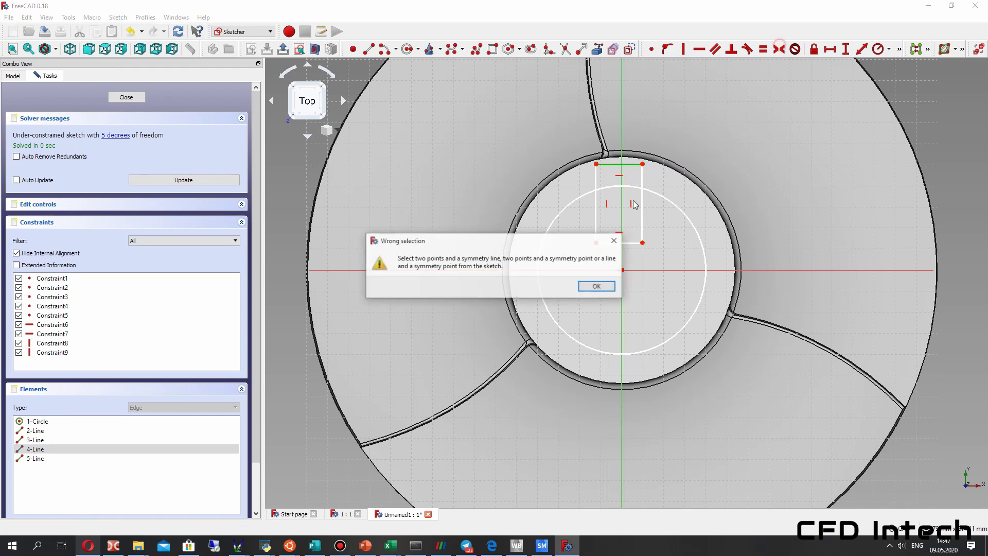
{"action": "left_click", "coordinate": [591, 346]}
{"action": "left_click", "coordinate": [621, 270]}
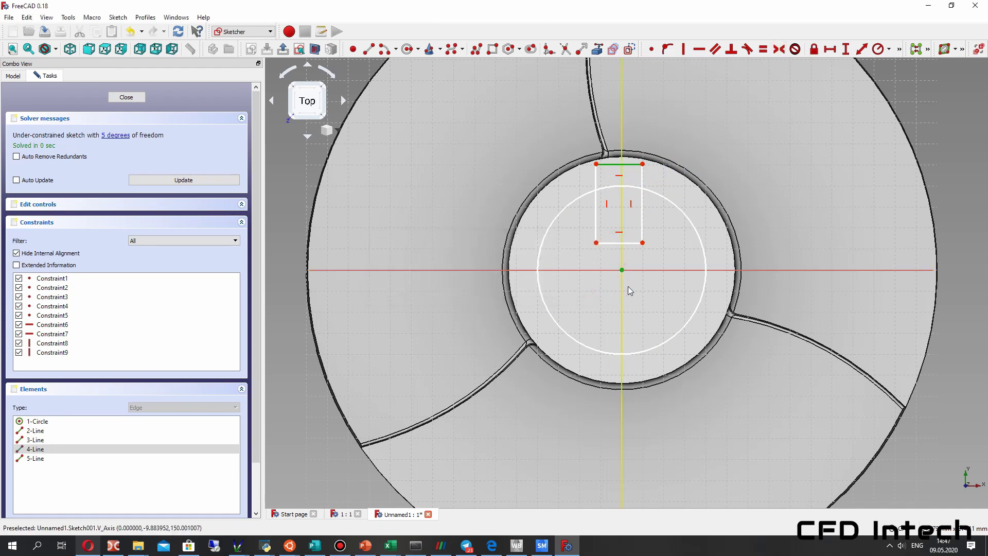
{"action": "left_click", "coordinate": [781, 49]}
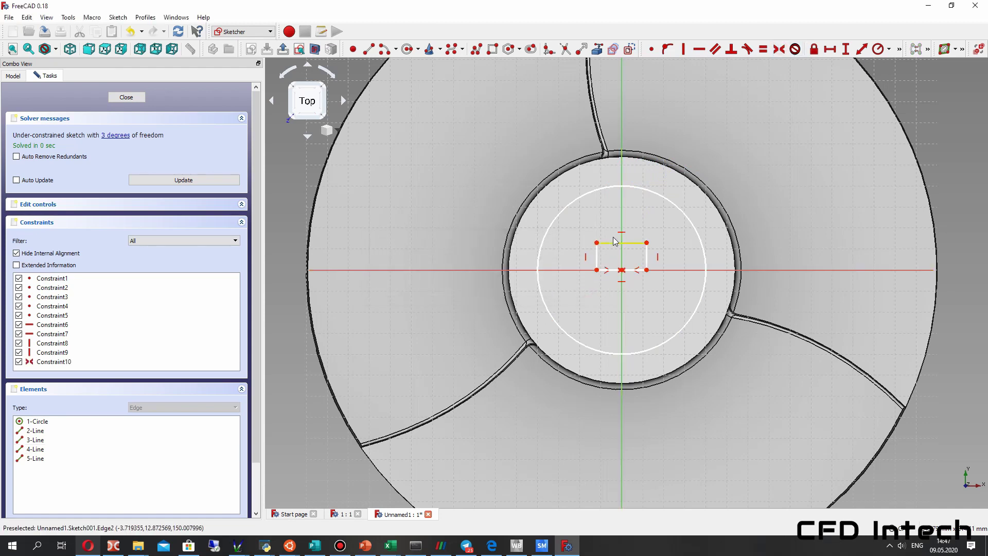
{"action": "left_click_drag", "start_coordinate": [620, 243], "coordinate": [609, 173]}
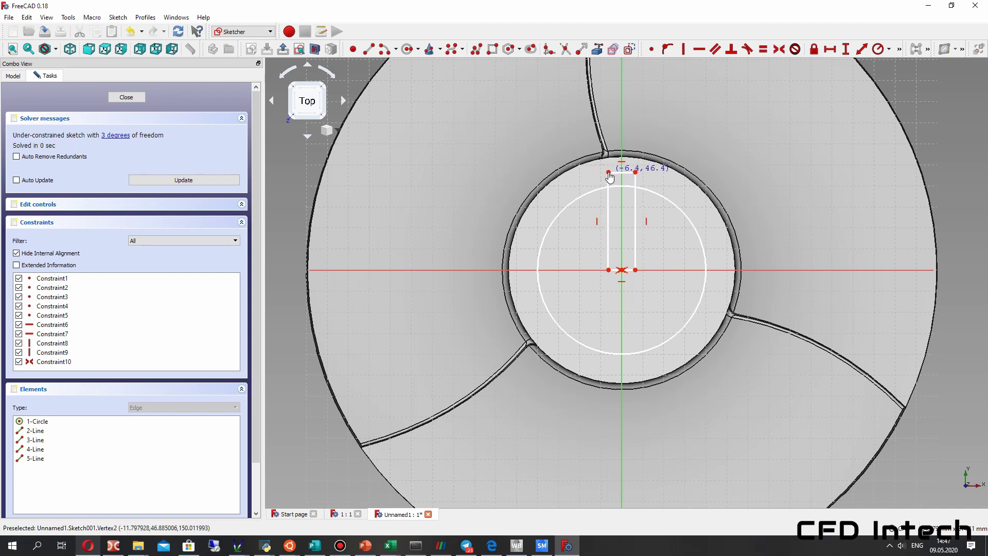
- Constrain the circle's radius to 35 mm and lower the rectangle's top edge closer to the circle
{"action": "left_click_drag", "start_coordinate": [659, 196], "coordinate": [650, 209]}
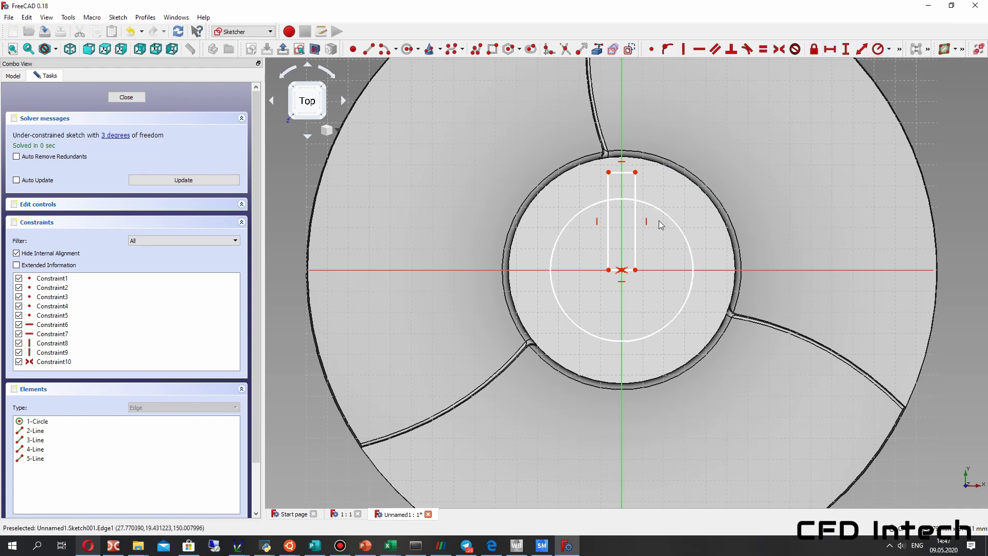
{"action": "left_click", "coordinate": [678, 227]}
{"action": "left_click", "coordinate": [876, 49]}
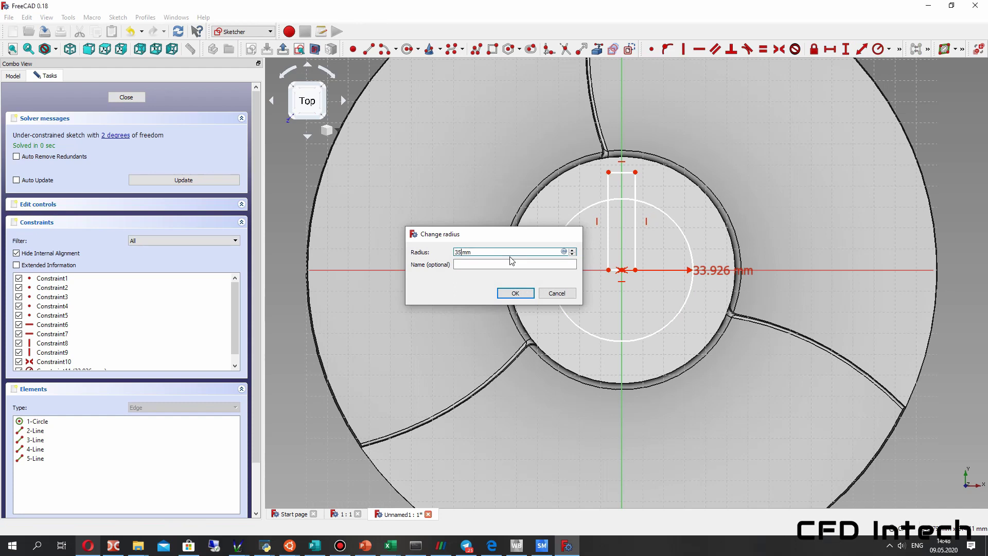
{"action": "key", "text": "Return"}
{"action": "left_click_drag", "start_coordinate": [635, 172], "coordinate": [637, 187]}
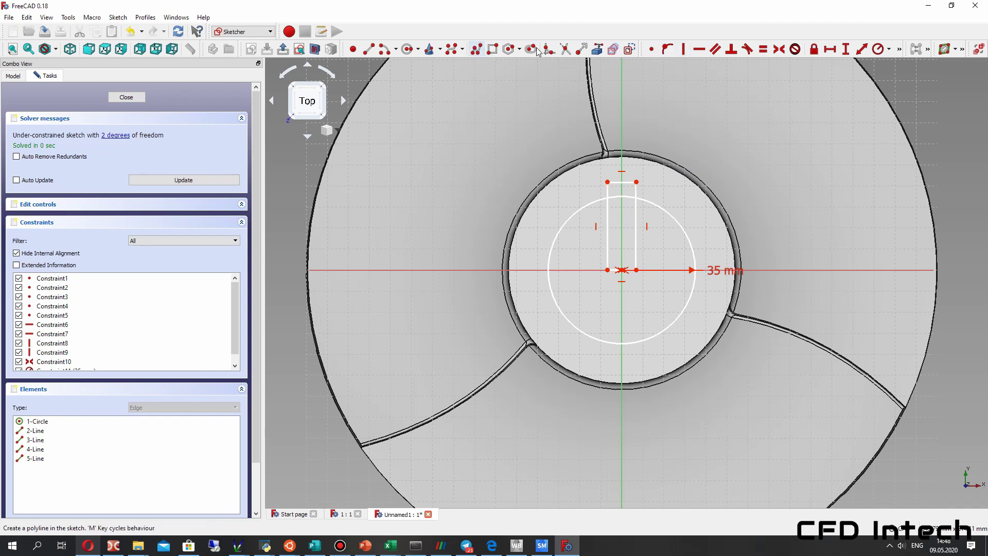
- Trim the rectangle's sides inside the circle and the circle's arc between them to form a keyway outline
{"action": "left_click", "coordinate": [564, 50]}
{"action": "left_click", "coordinate": [607, 232]}
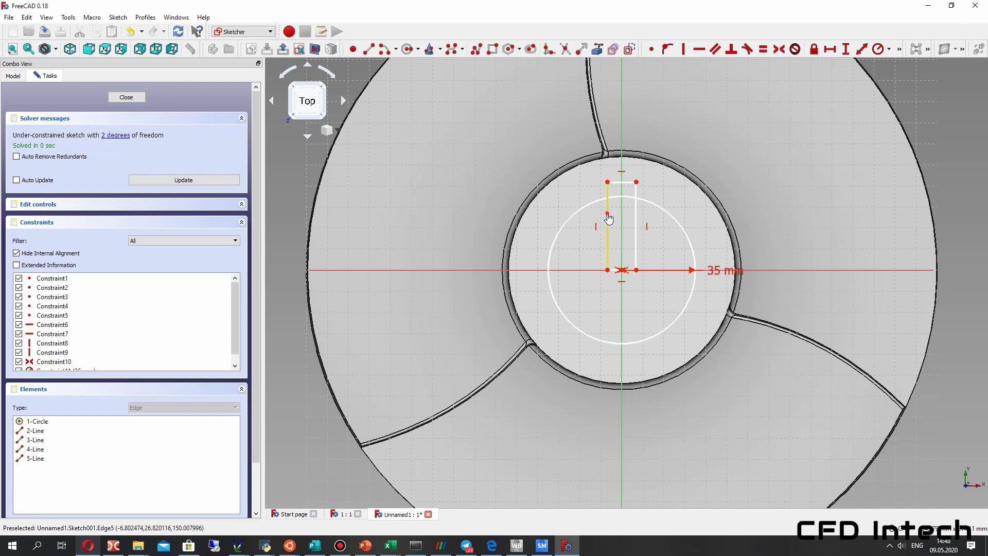
{"action": "left_click", "coordinate": [638, 226]}
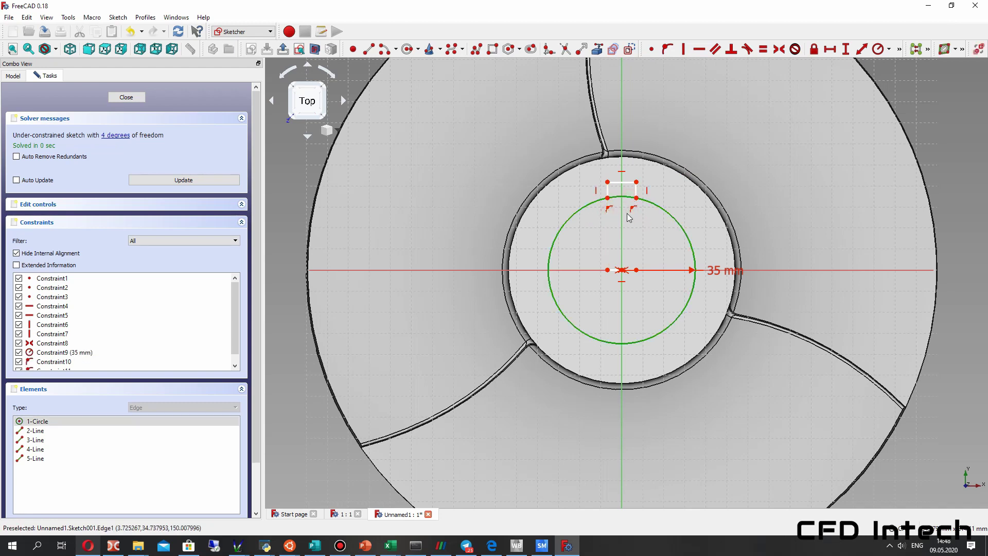
{"action": "left_click", "coordinate": [566, 50]}
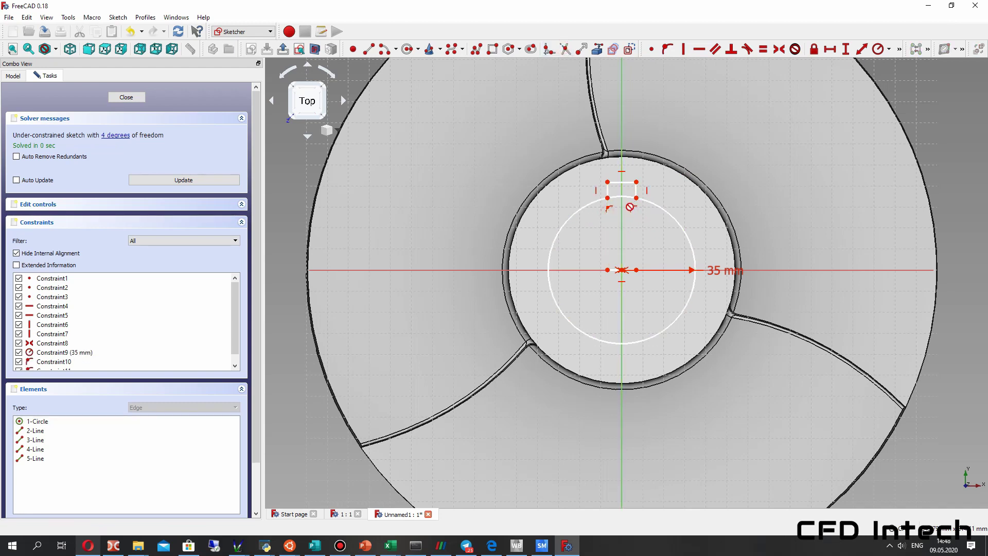
{"action": "left_click", "coordinate": [627, 197]}
{"action": "left_click", "coordinate": [628, 198]}
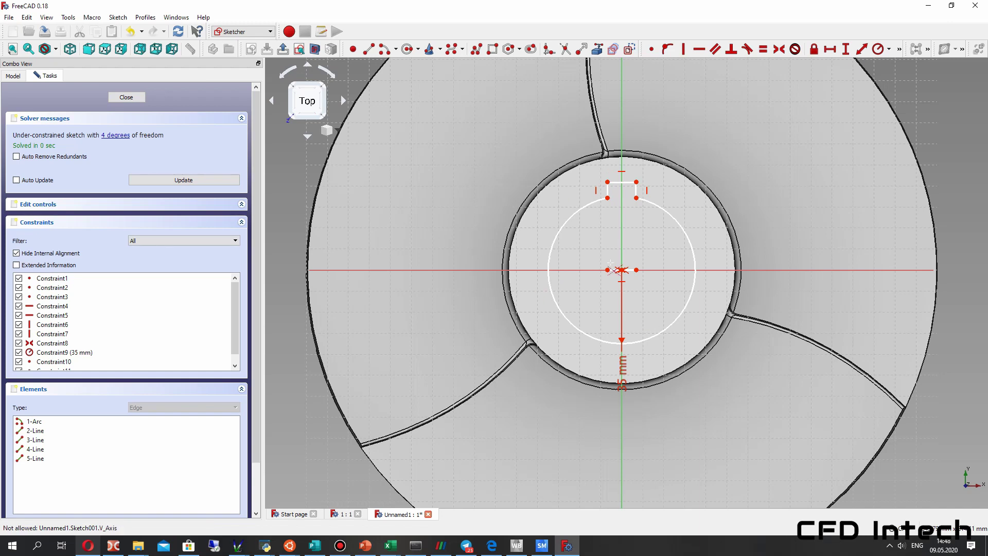
- Delete the leftover horizontal line through the origin from the sketch
{"action": "scroll", "coordinate": [614, 268], "scroll_direction": "up", "scroll_amount": 6}
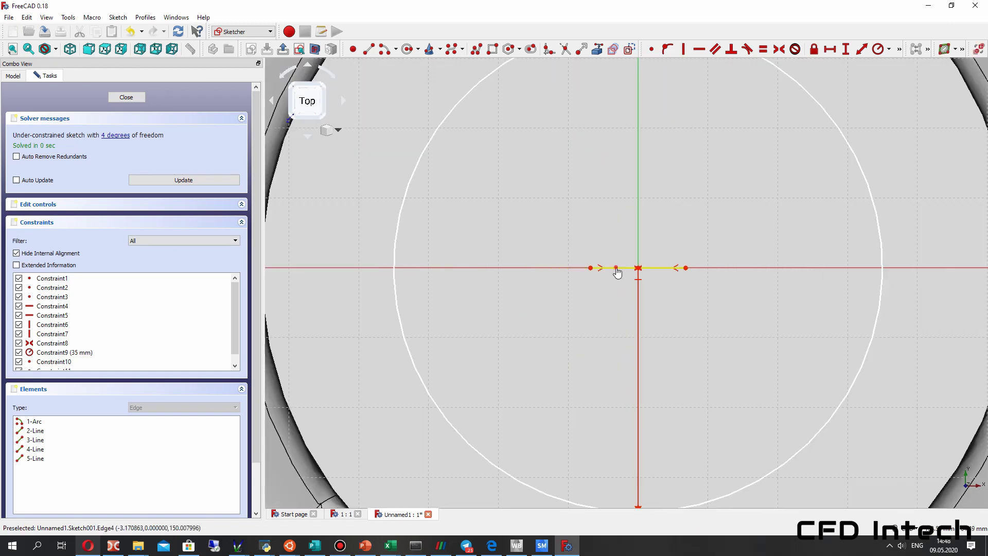
{"action": "left_click", "coordinate": [616, 270]}
{"action": "key", "text": "Delete"}
{"action": "scroll", "coordinate": [619, 274], "scroll_direction": "down", "scroll_amount": 5}
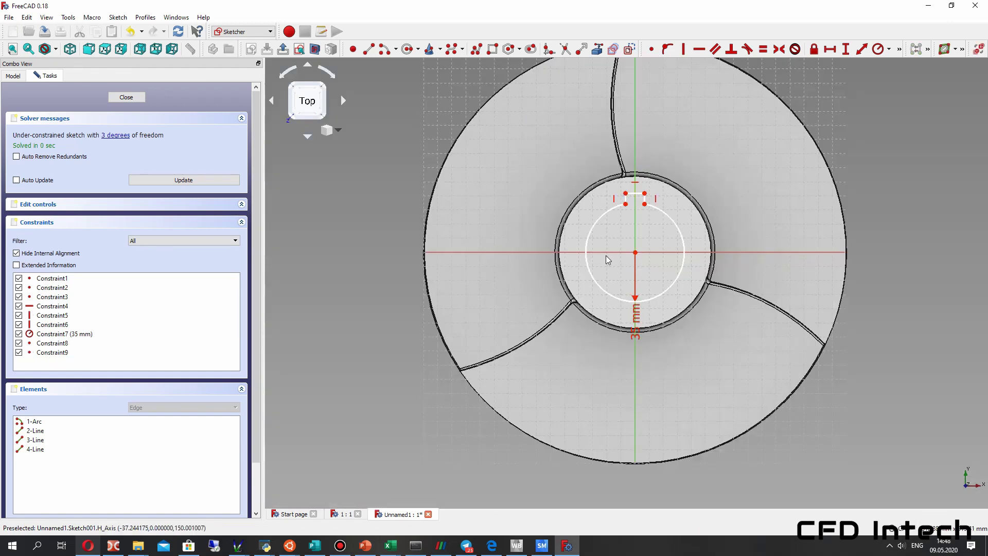
- Close the keyed bore sketch and switch to the Part workbench
{"action": "mouse_move", "coordinate": [607, 257]}
{"action": "middle_mouse_down"}
{"action": "mouse_move", "coordinate": [620, 228]}
{"action": "mouse_move", "coordinate": [625, 246]}
{"action": "middle_mouse_up"}
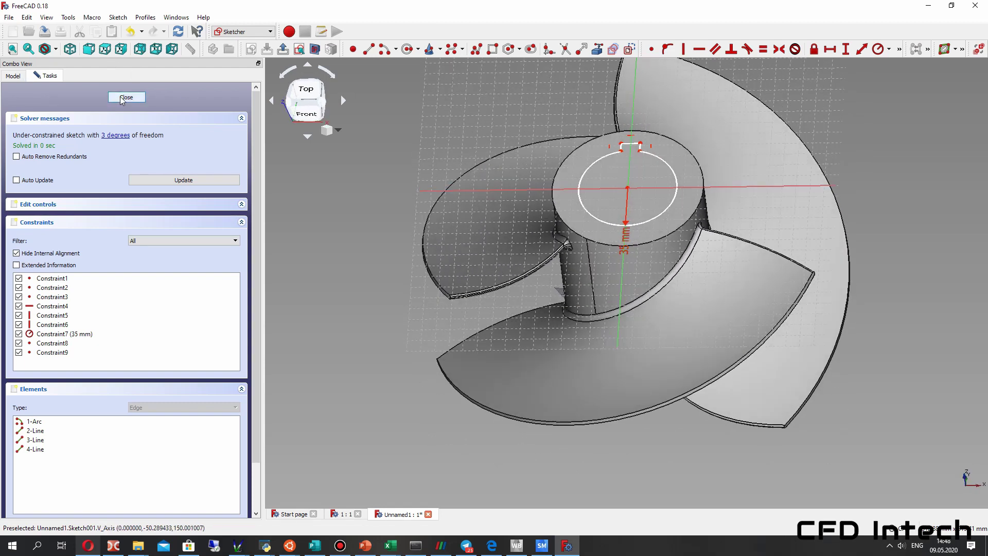
{"action": "left_click", "coordinate": [15, 76]}
{"action": "left_click", "coordinate": [47, 76]}
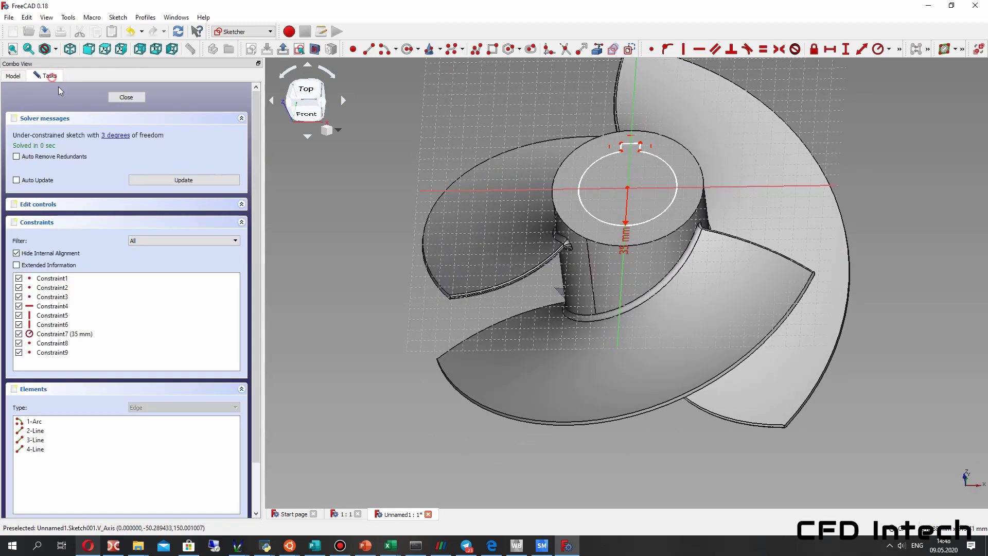
{"action": "left_click", "coordinate": [126, 97]}
{"action": "left_click", "coordinate": [242, 32]}
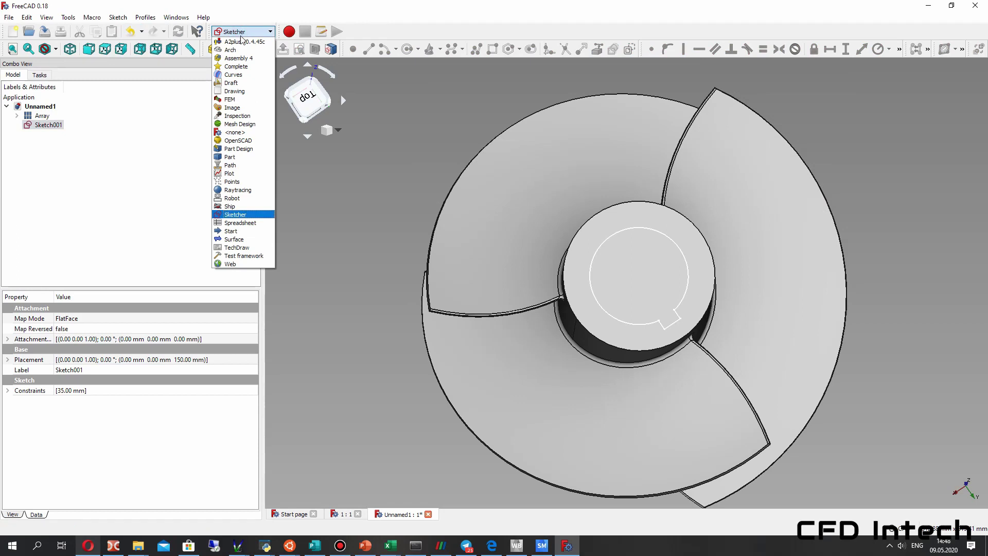
{"action": "left_click", "coordinate": [229, 157]}
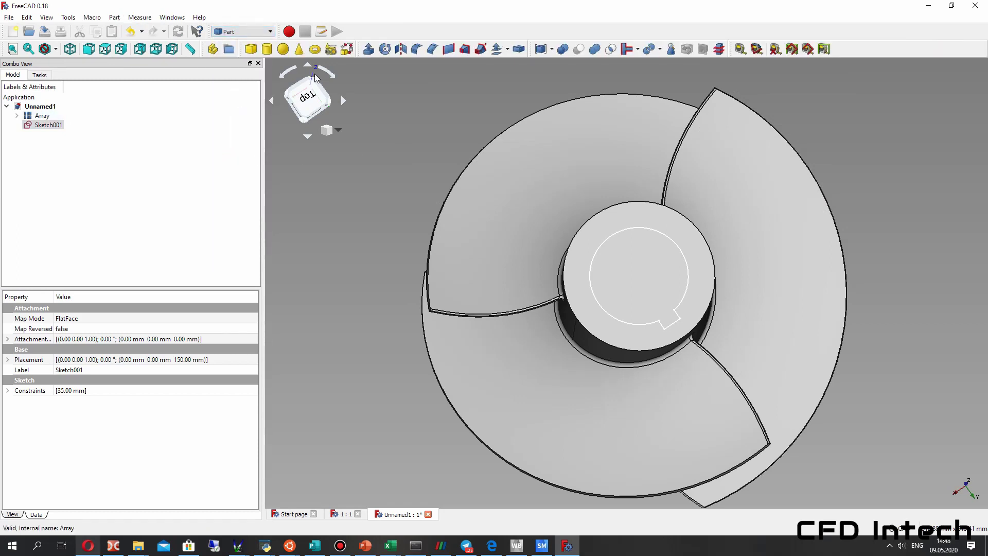
- Extrude the keyed bore sketch along its normal as a symmetric solid with a length of 180 mm
{"action": "left_click", "coordinate": [369, 48]}
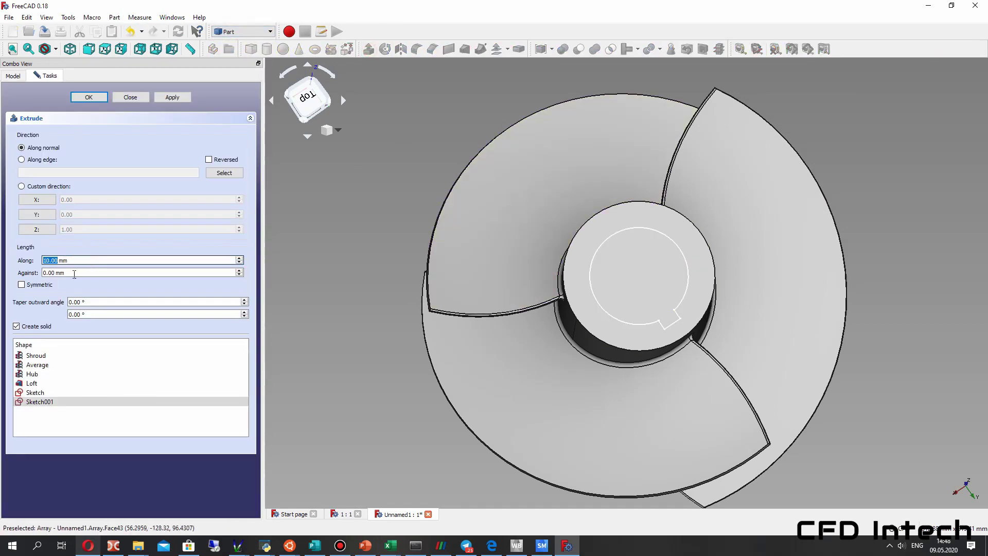
{"action": "left_click", "coordinate": [21, 285]}
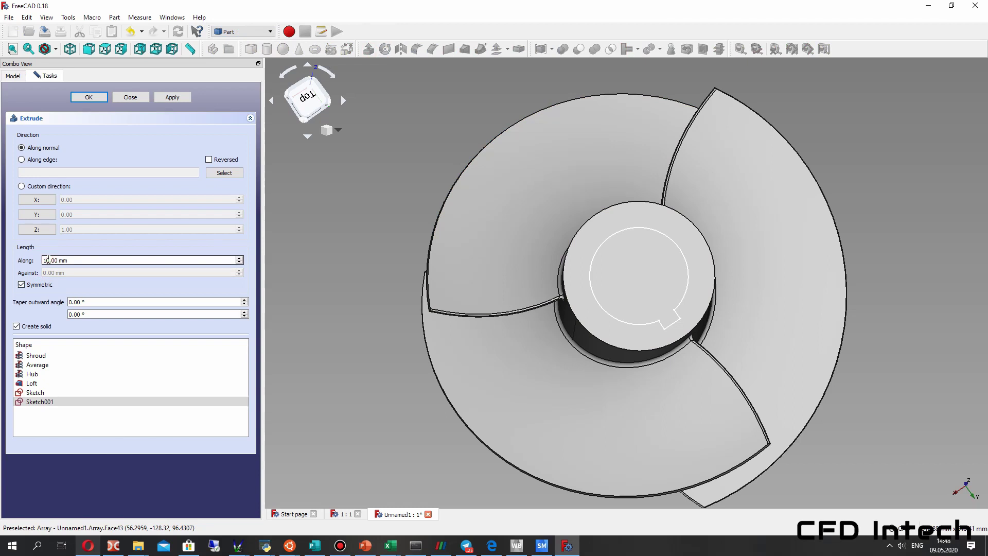
{"action": "left_click", "coordinate": [170, 98]}
{"action": "middle_click_drag", "start_coordinate": [492, 244], "coordinate": [582, 251]}
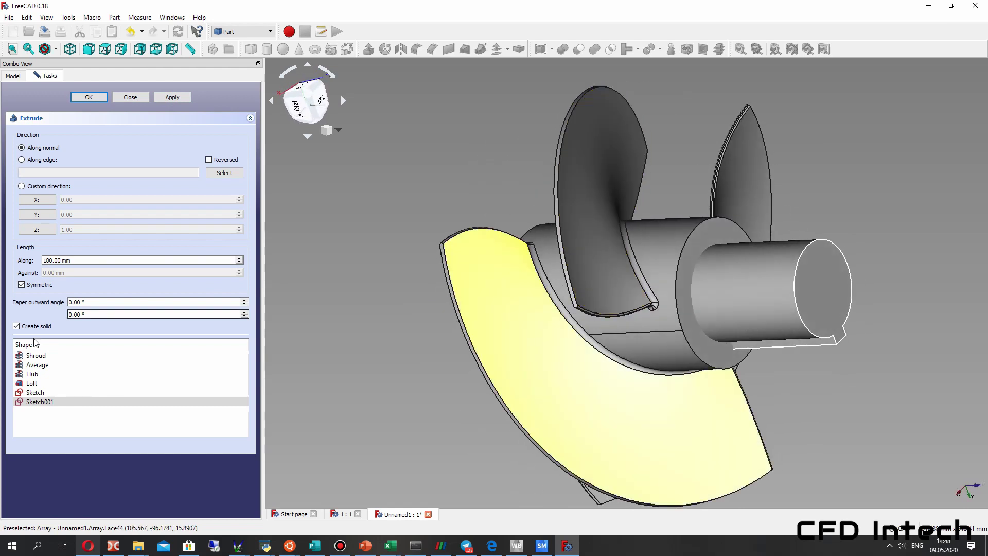
- Extrude the same bore sketch again as a symmetric solid 500 mm long and finish the extrusion
{"action": "left_click", "coordinate": [52, 260]}
{"action": "type", "text": "500"}
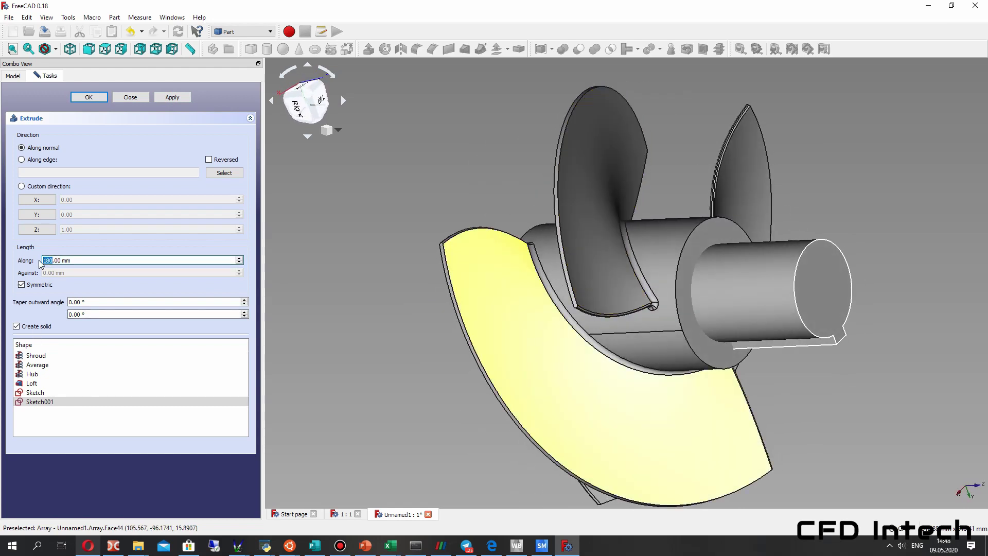
{"action": "left_click", "coordinate": [175, 97]}
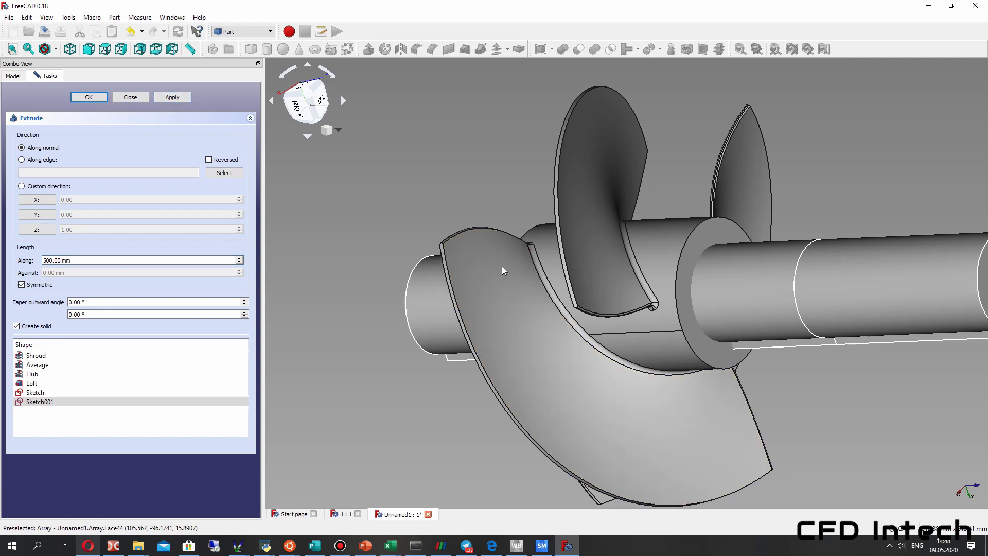
{"action": "scroll", "coordinate": [503, 271], "scroll_direction": "down", "scroll_amount": 3}
{"action": "left_click", "coordinate": [136, 99]}
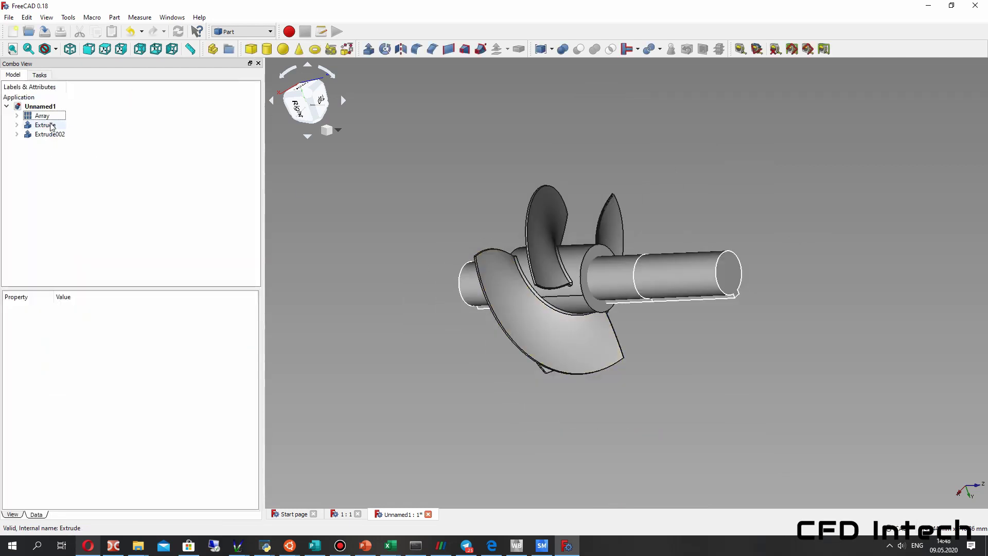
- Delete the shorter 180 mm extrusion of the bore sketch
{"action": "left_click", "coordinate": [49, 125]}
{"action": "key", "text": "Delete"}
{"action": "middle_click_drag", "start_coordinate": [620, 260], "coordinate": [424, 184]}
{"action": "scroll", "coordinate": [437, 227], "scroll_direction": "up", "scroll_amount": 2}
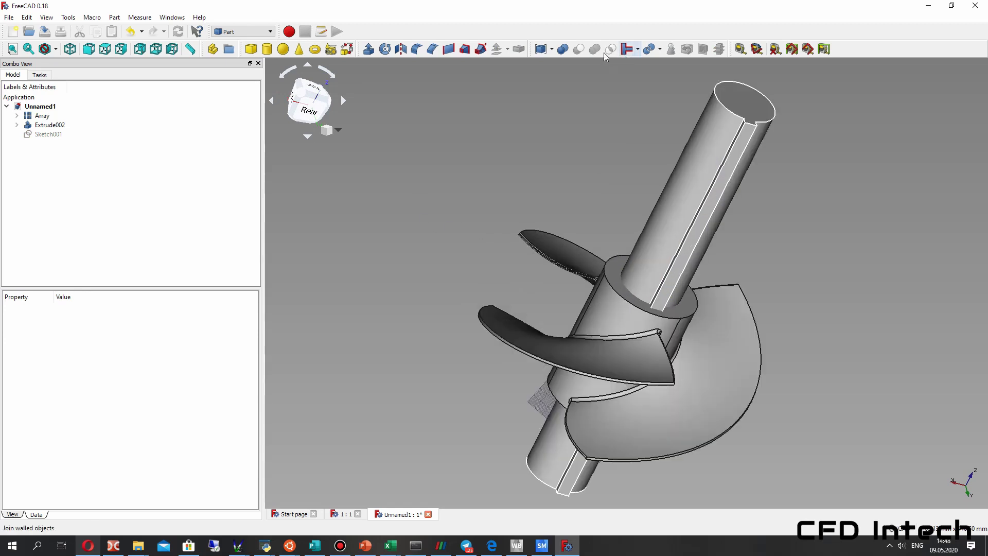
- Cut the 500 mm keyed extrusion from the arrayed rotor to form the hub's through bore and keyway
{"action": "left_click", "coordinate": [43, 114]}
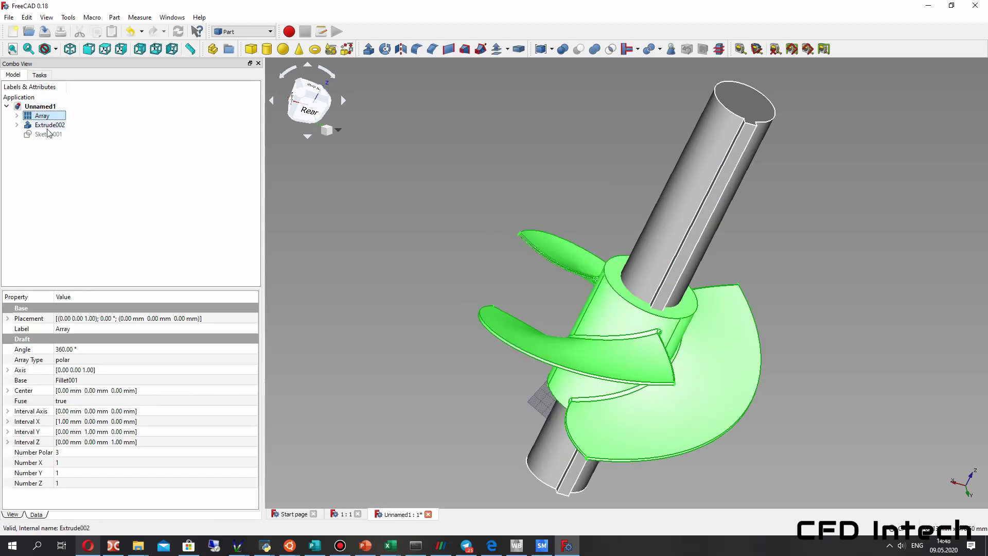
{"action": "double_click", "coordinate": [16, 125]}
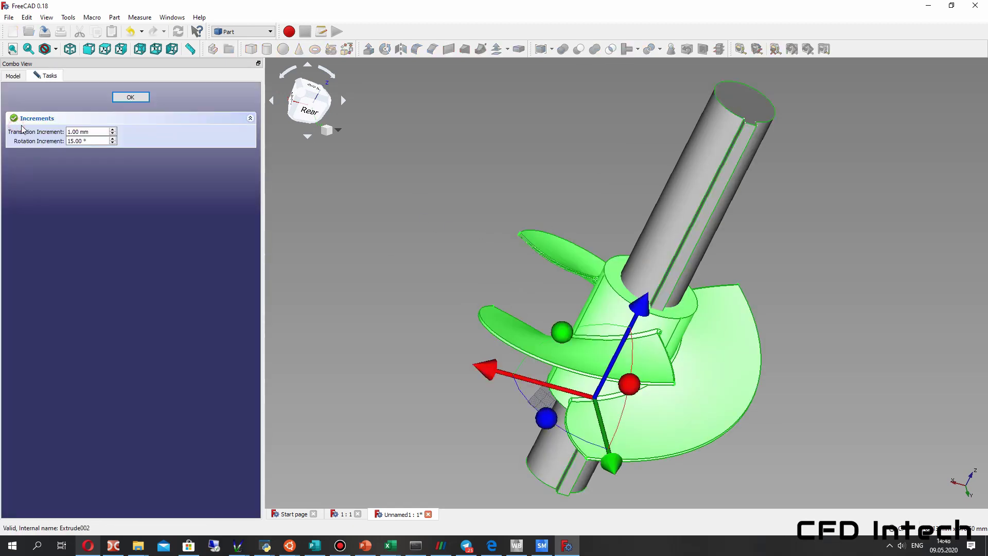
{"action": "left_click", "coordinate": [132, 96]}
{"action": "left_click", "coordinate": [17, 125]}
{"action": "left_click", "coordinate": [41, 125]}
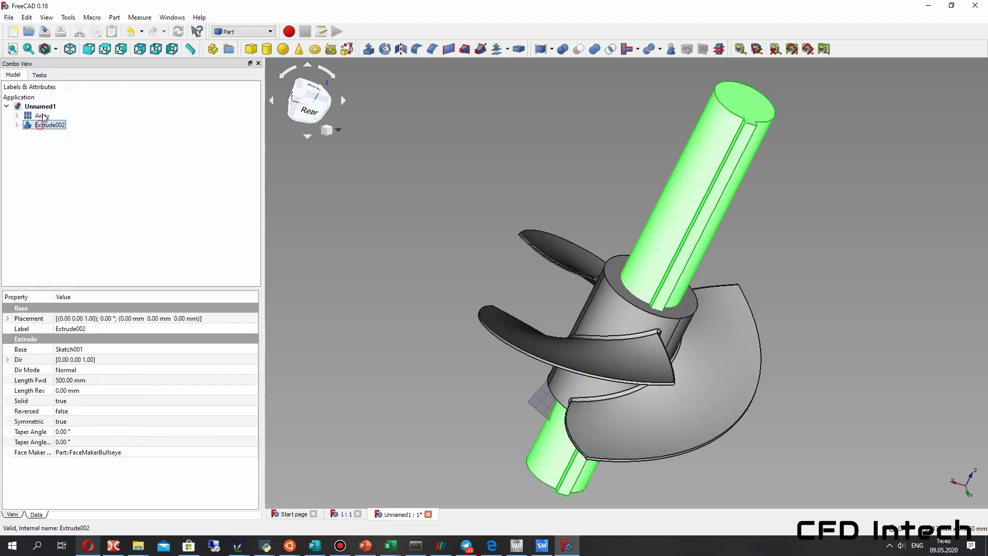
{"action": "left_click", "coordinate": [41, 115]}
{"action": "left_click", "coordinate": [43, 126], "text": "ctrl"}
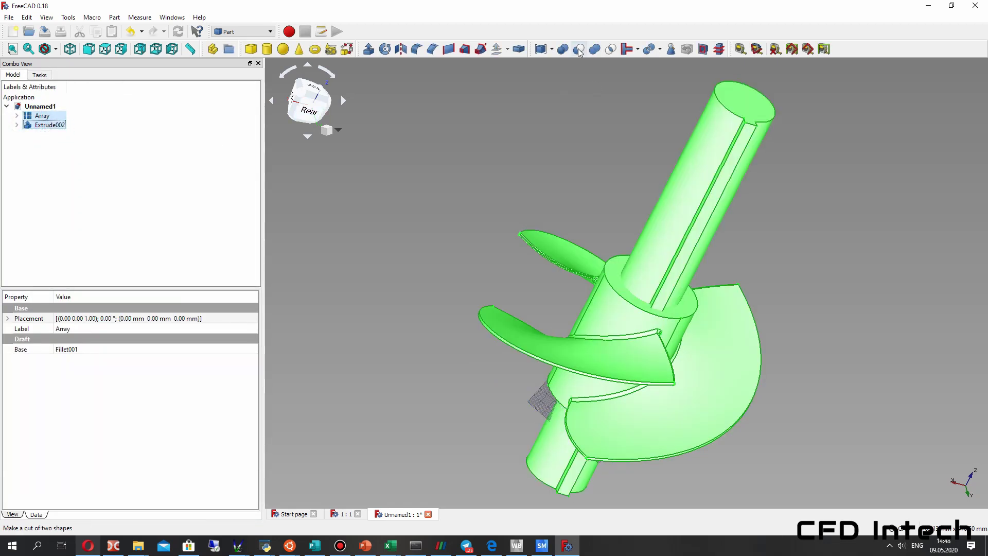
{"action": "middle_click_drag", "start_coordinate": [575, 168], "coordinate": [713, 142]}
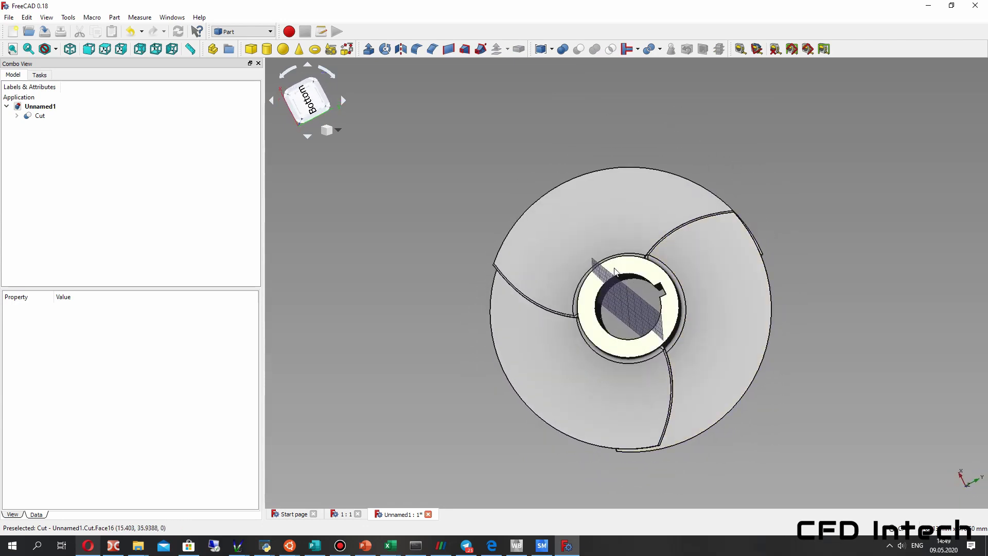
{"action": "middle_click_drag", "start_coordinate": [506, 133], "coordinate": [668, 338]}
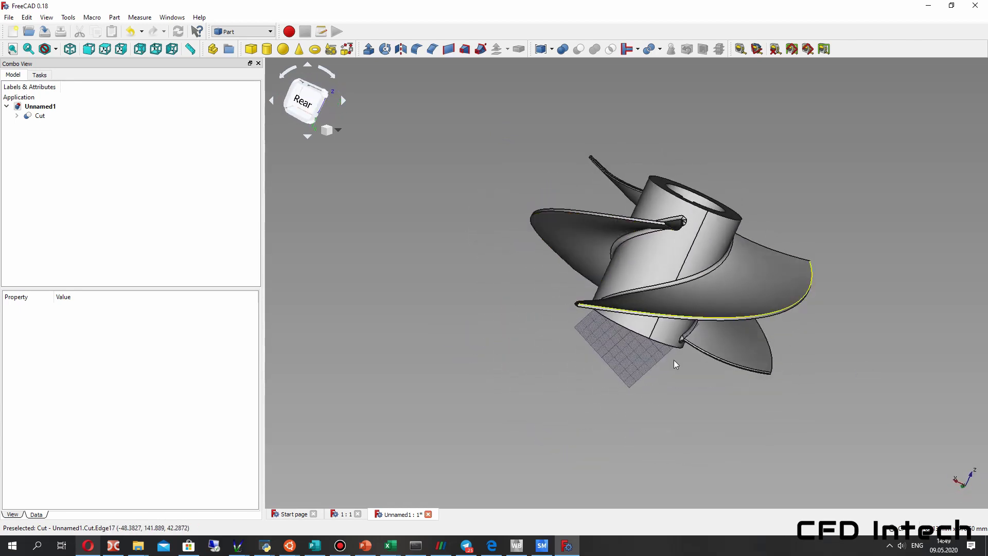
{"action": "middle_click_drag", "start_coordinate": [600, 415], "coordinate": [578, 419]}
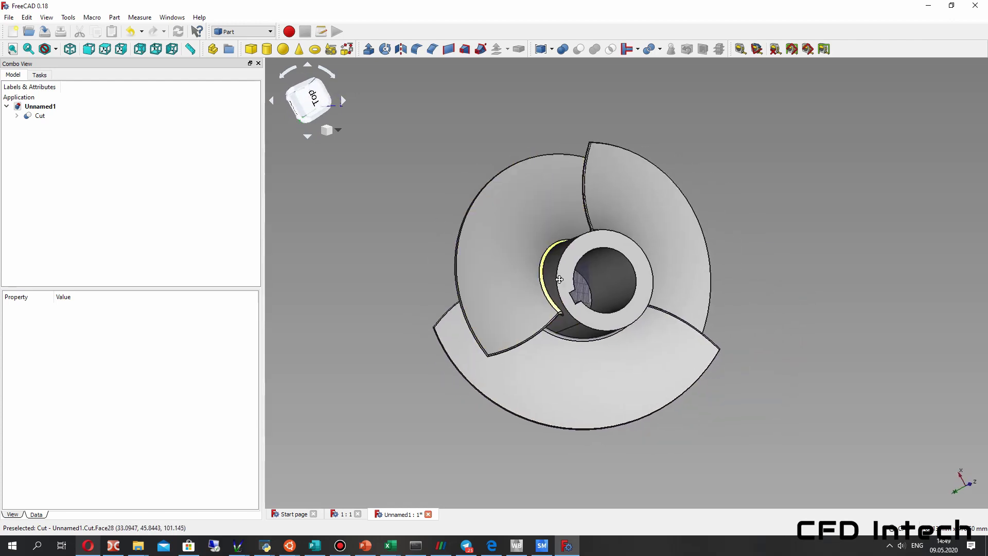